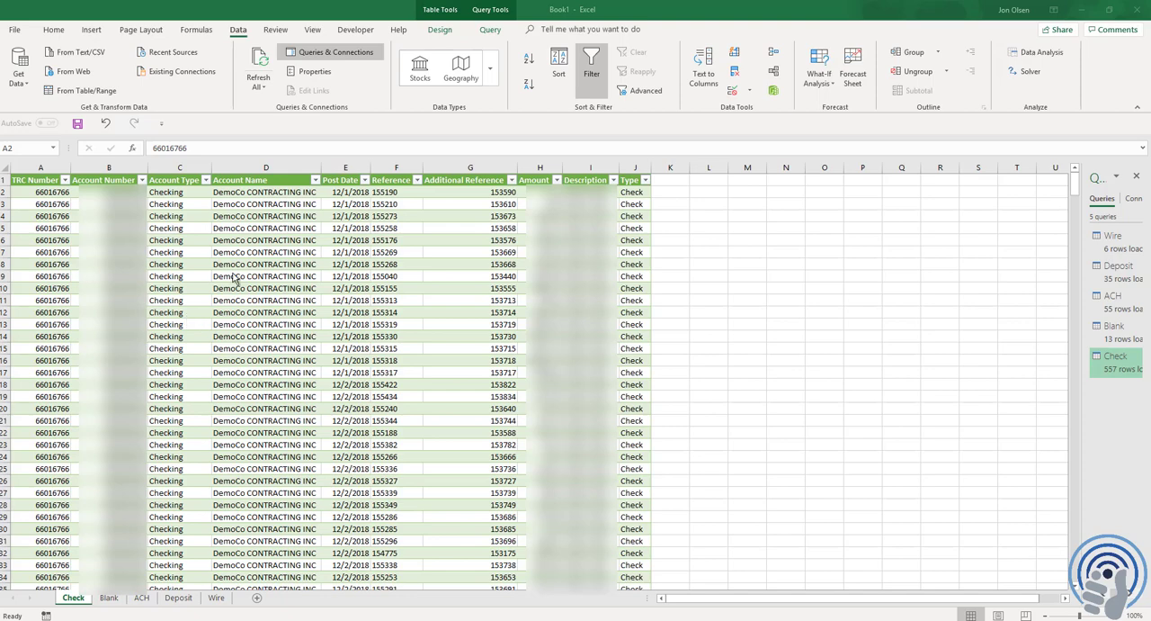
# Add a new worksheet, place it before the Check sheet and rename it Upload_Checks
pyautogui.click(256, 599)
pyautogui.click(256, 598)
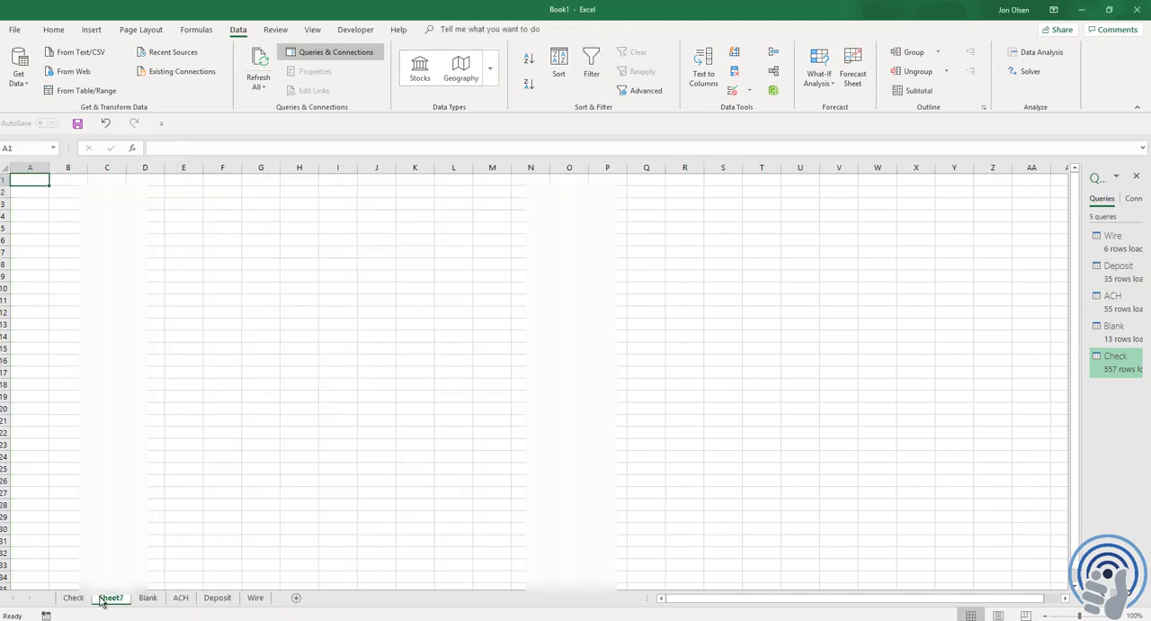
pyautogui.moveTo(106, 599); pyautogui.dragTo(76, 604)
pyautogui.doubleClick(76, 598)
pyautogui.write('Up')
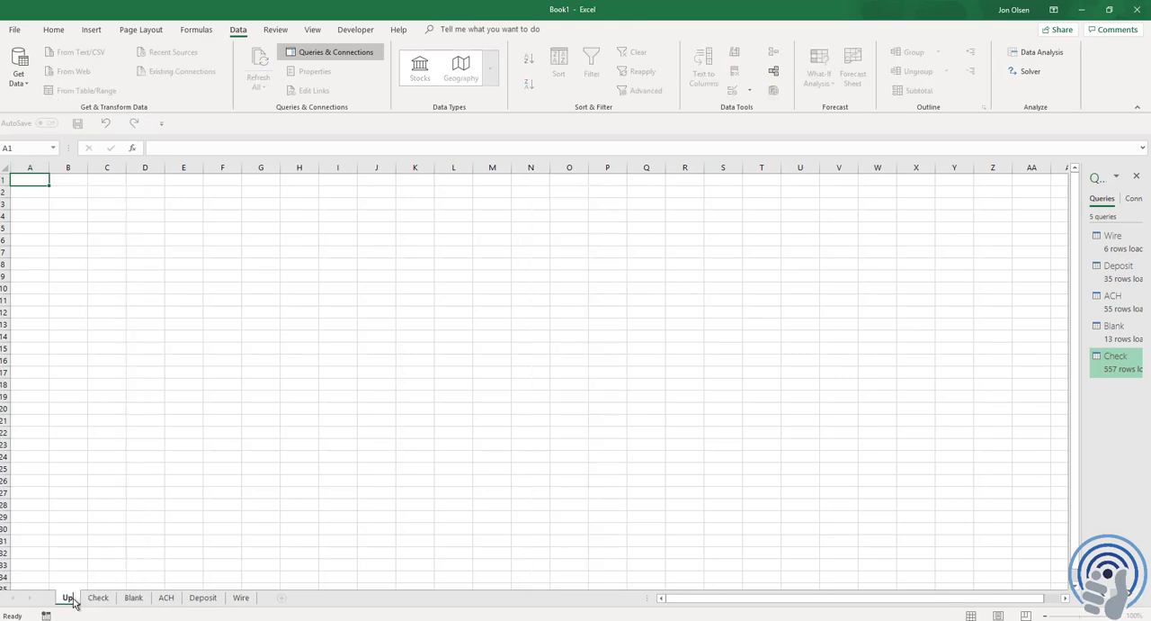
pyautogui.write('load_Checks')
pyautogui.press('Return')
# Enter the headers Company, Bank Account, Check Number, Amount and Date Cleared in A1:E1 and fit the column widths
pyautogui.press('Right')
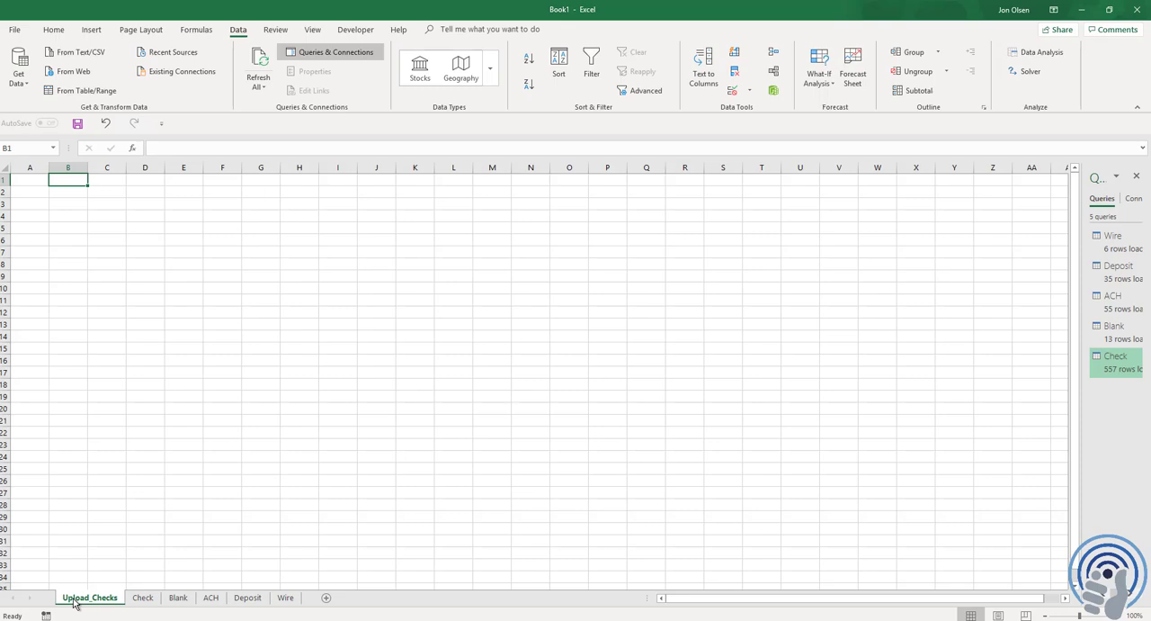
pyautogui.press('Left')
pyautogui.write('Company')
pyautogui.press('Tab')
pyautogui.write('Bank Account')
pyautogui.press('Tab')
pyautogui.write('Check Number')
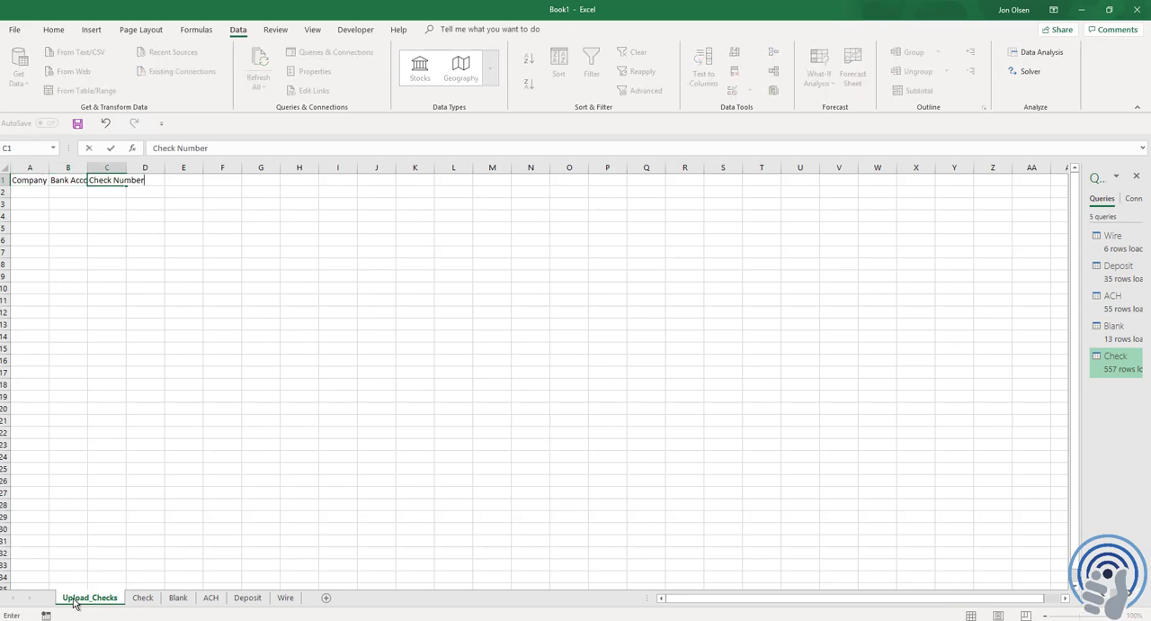
pyautogui.press('Tab')
pyautogui.write('Amount')
pyautogui.press('Tab')
pyautogui.write('Date Cleared')
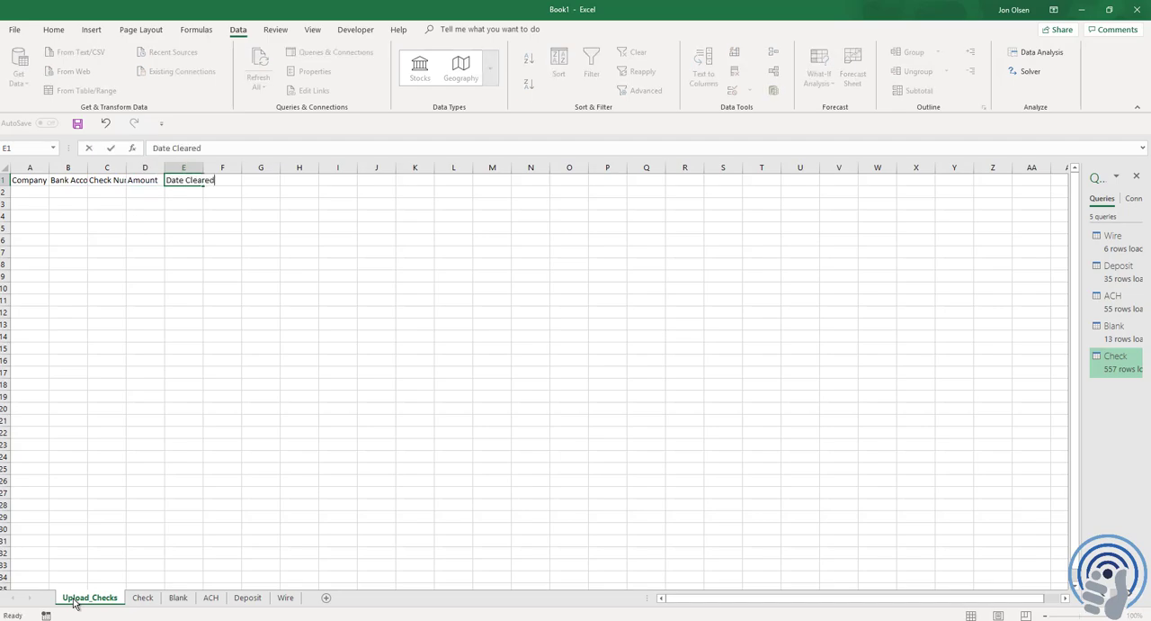
pyautogui.press('Return')
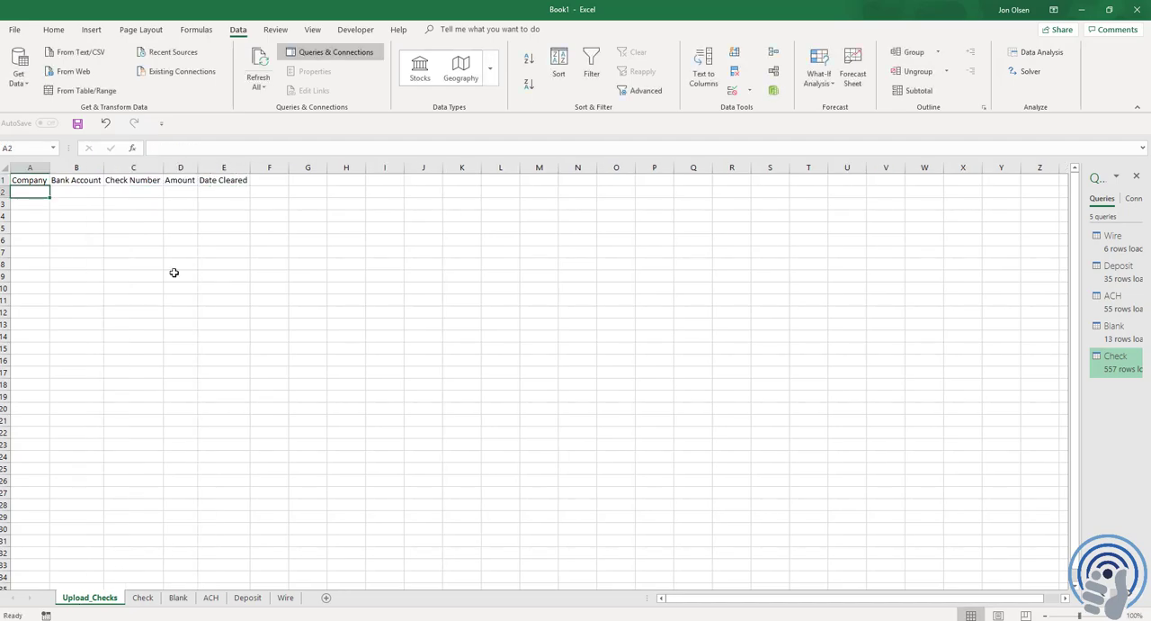
# Enter 1 as the company in A2 and paste the first record's account number from the Check sheet into B2 as a value
pyautogui.press('Right')
pyautogui.hotkey('ctrl', 'pagedown')
pyautogui.hotkey('ctrl', 'Home')
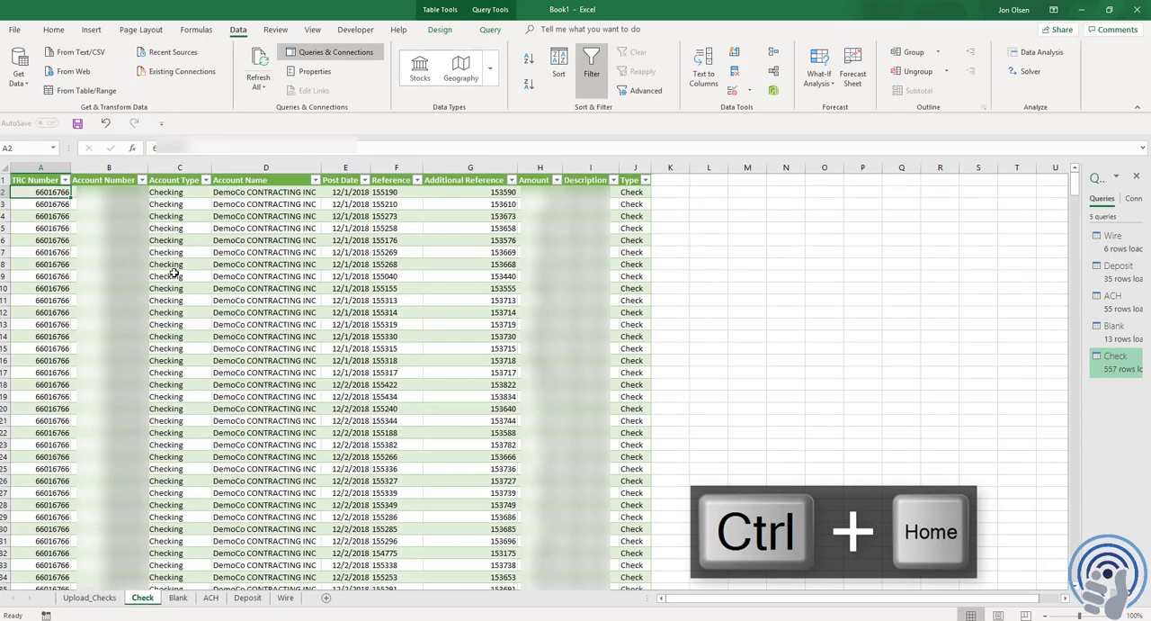
pyautogui.hotkey('ctrl', 'Home')
pyautogui.press('Right')
pyautogui.press('Down')
pyautogui.hotkey('ctrl', 'c')
pyautogui.hotkey('ctrl', 'pageup')
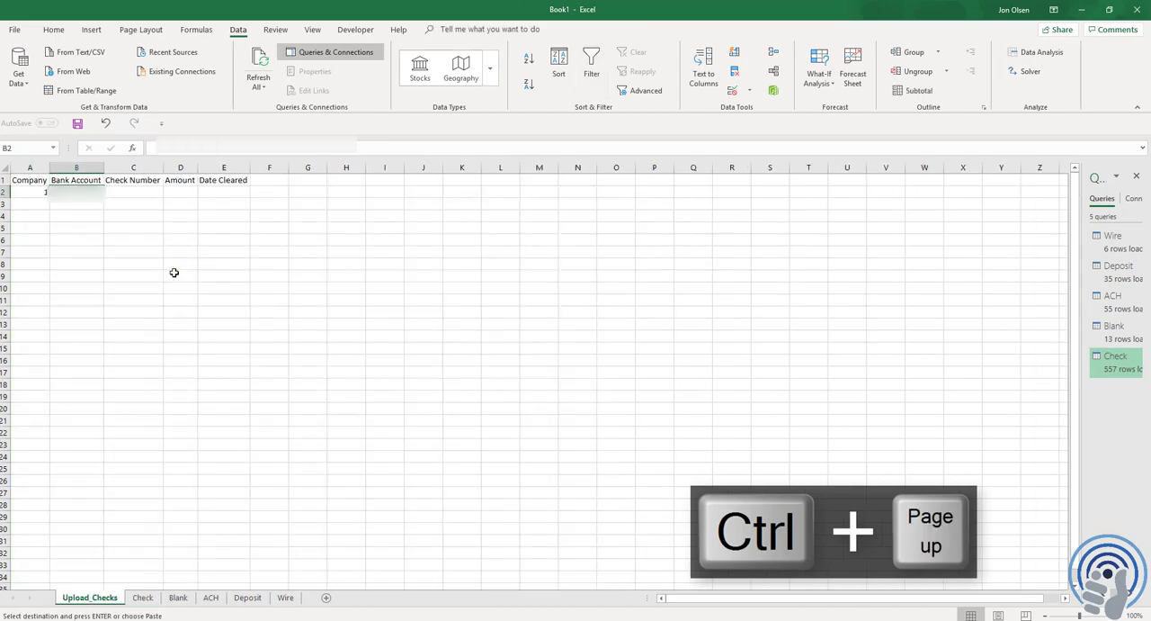
pyautogui.hotkey('shift', 'F10')
pyautogui.press('v')
pyautogui.press('Right')
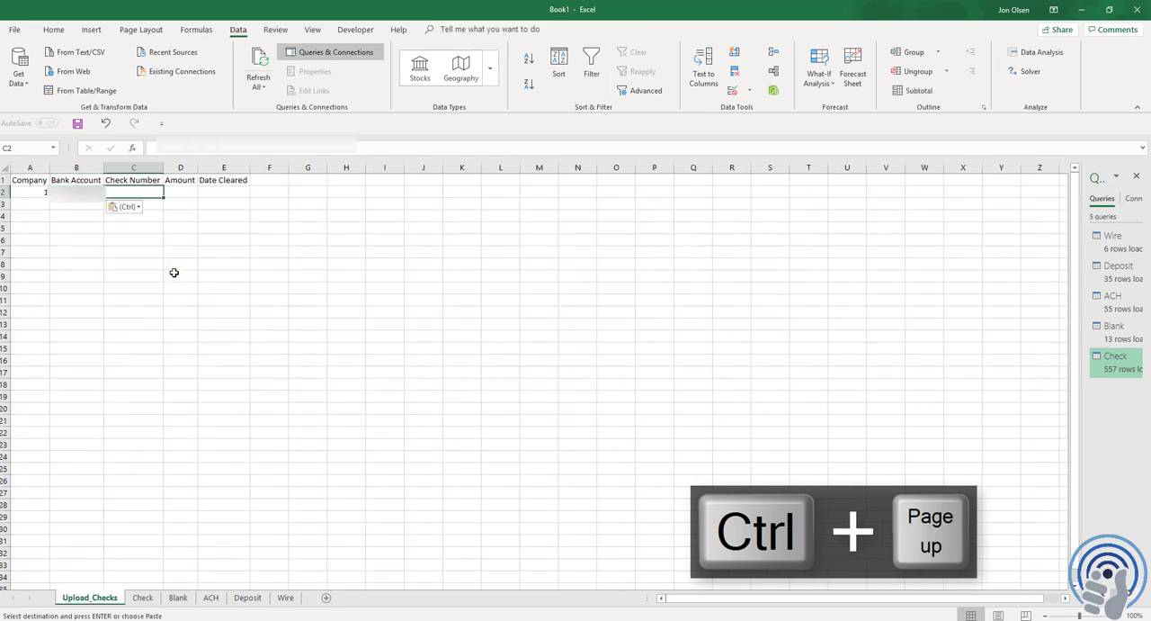
# Copy all Additional Reference values from the Check sheet and paste them as values under Check Number, starting at C2
pyautogui.hotkey('ctrl', 'pagedown')
pyautogui.press('Right')
pyautogui.press('Right')
pyautogui.press('Right')
pyautogui.press('Right')
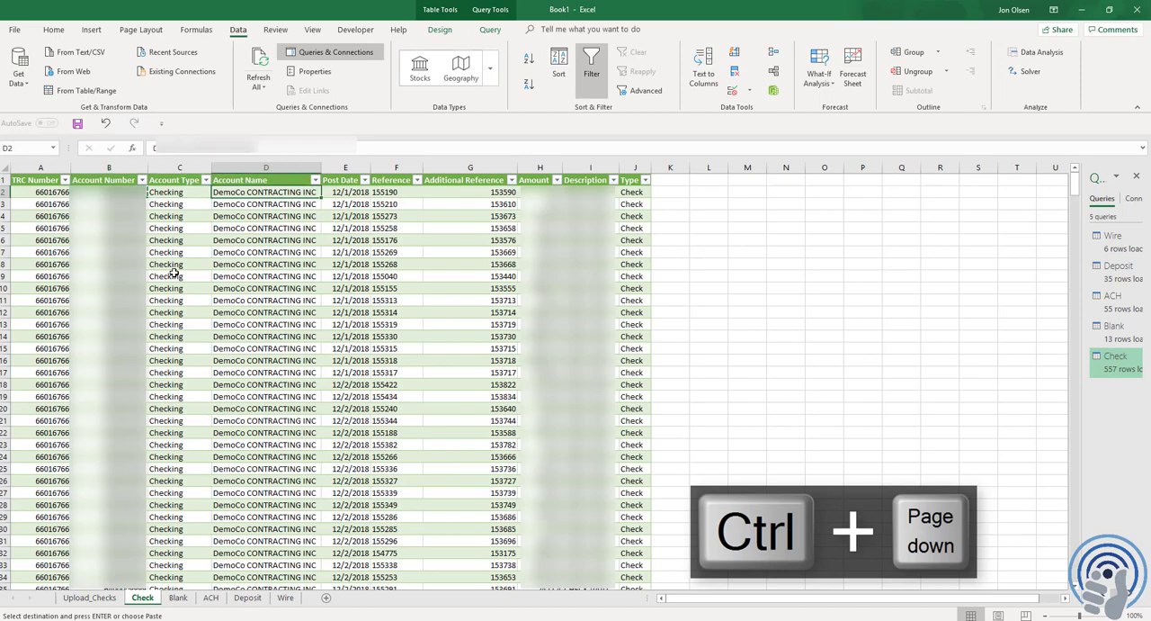
pyautogui.press('Right')
pyautogui.hotkey('ctrl', 'shift', 'Down')
pyautogui.hotkey('ctrl', 'c')
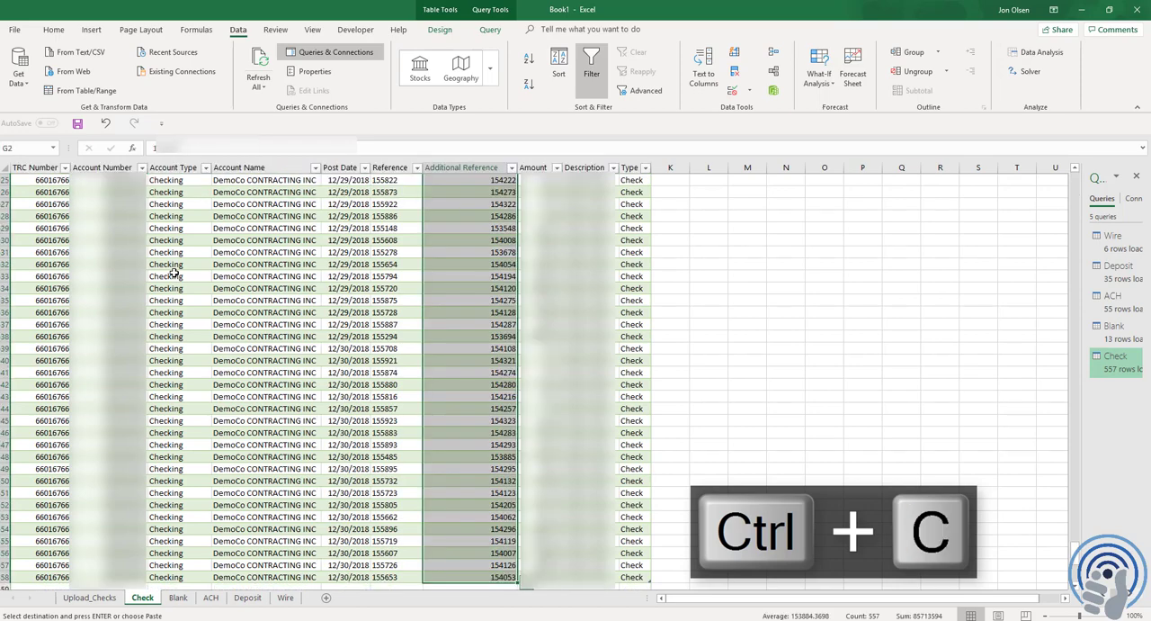
pyautogui.hotkey('ctrl', 'pageup')
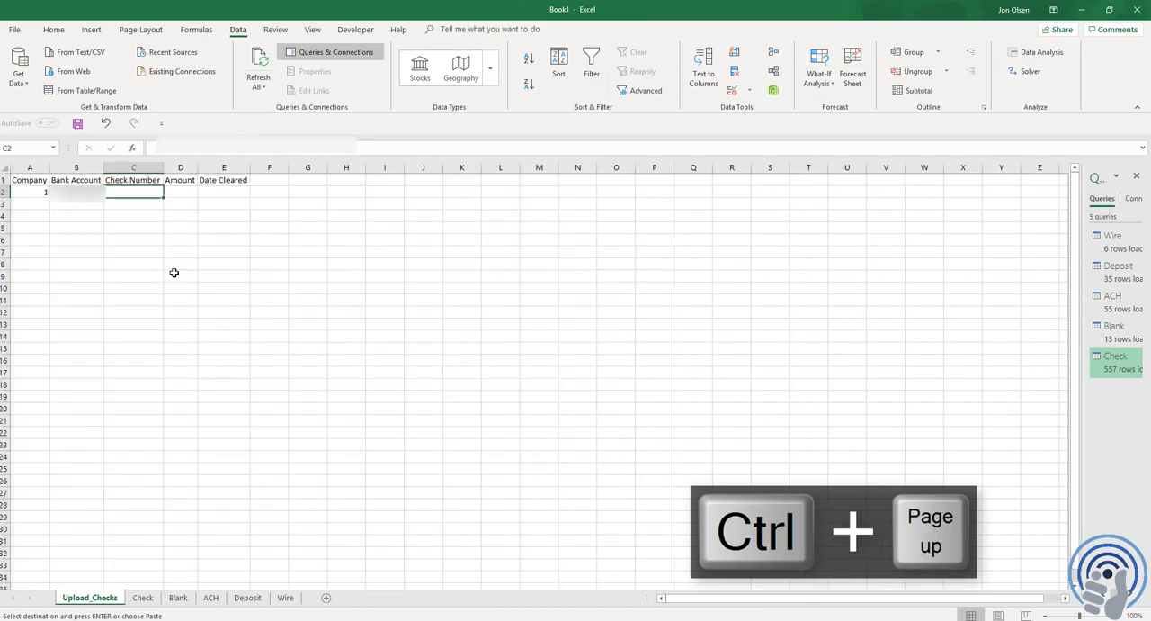
pyautogui.hotkey('shift', 'F10')
pyautogui.press('s')
pyautogui.press('v')
# Copy all Amount entries from the Check sheet and paste them as values under Amount on Upload_Checks, starting at D2
pyautogui.press('Right')
pyautogui.hotkey('ctrl', 'pagedown')
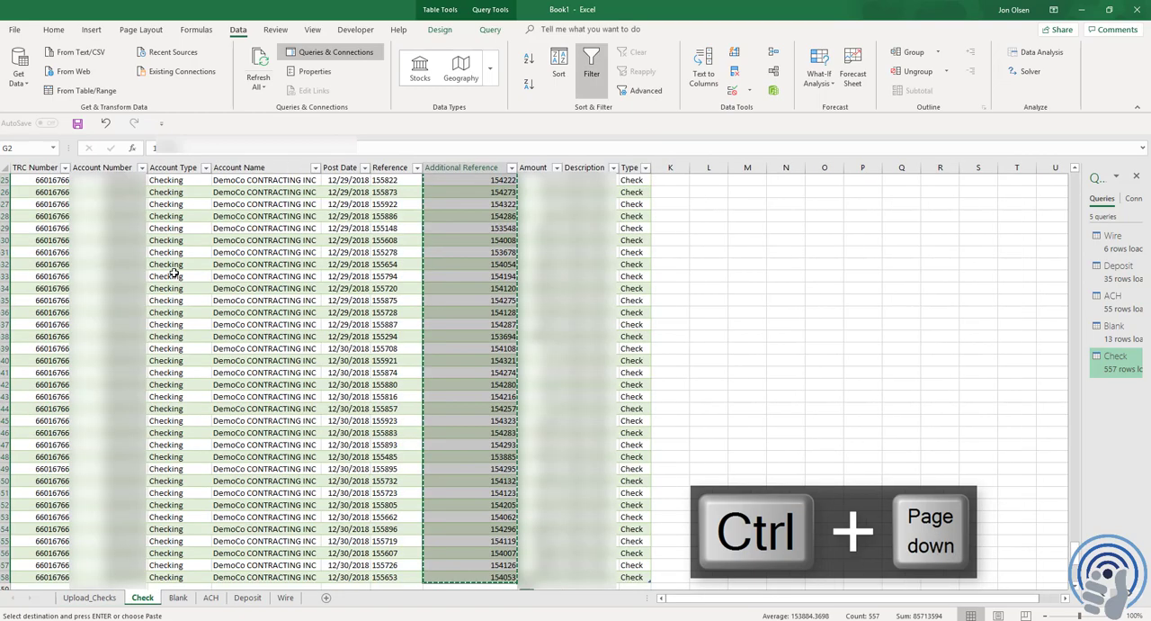
pyautogui.press('Right')
pyautogui.hotkey('ctrl', 'shift', 'Down')
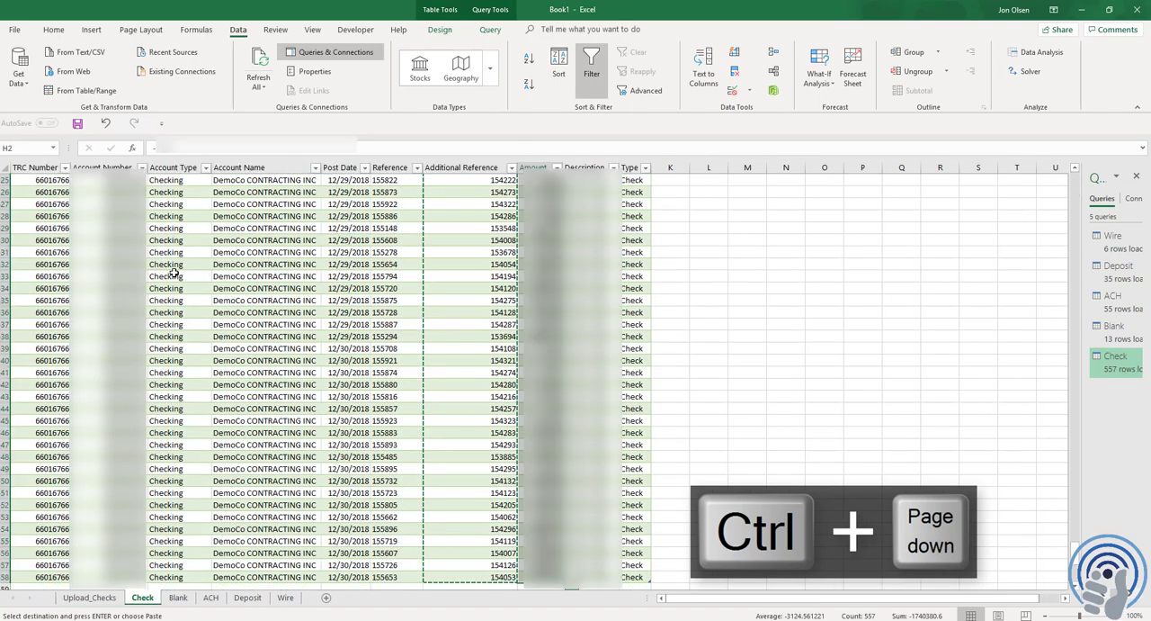
pyautogui.hotkey('ctrl', 'c')
pyautogui.hotkey('ctrl', 'pageup')
pyautogui.hotkey('shift', 'F10')
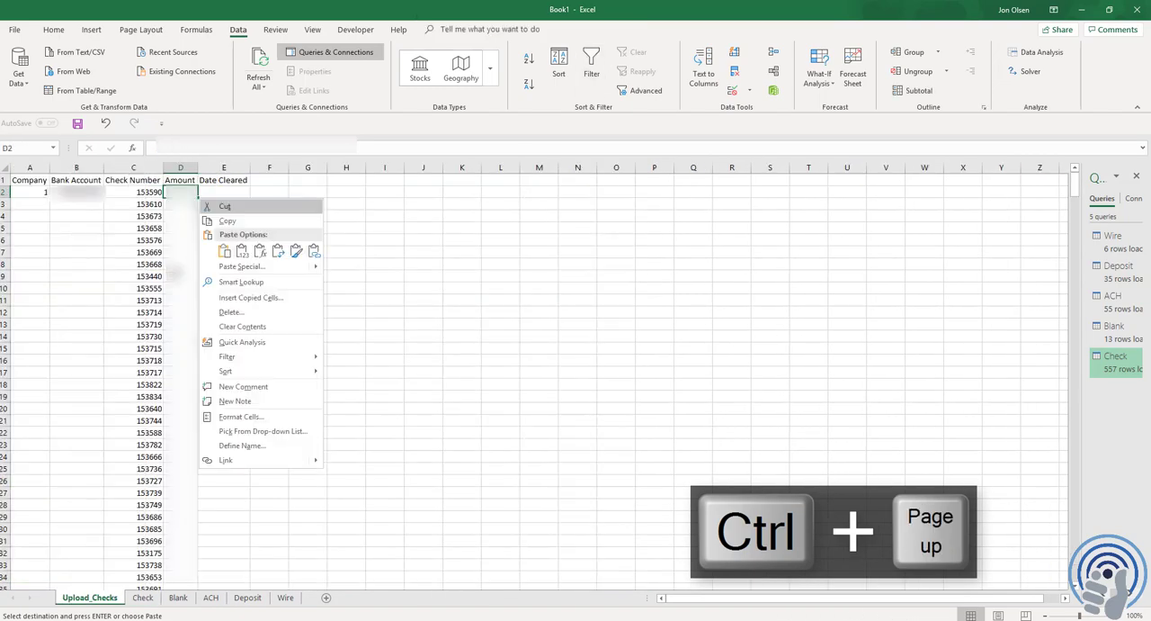
pyautogui.press('s')
pyautogui.press('v')
# Copy the Post Date data from the Check sheet into the Date Cleared column from E2, with its date formatting
pyautogui.press('Right')
pyautogui.hotkey('ctrl', 'pagedown')
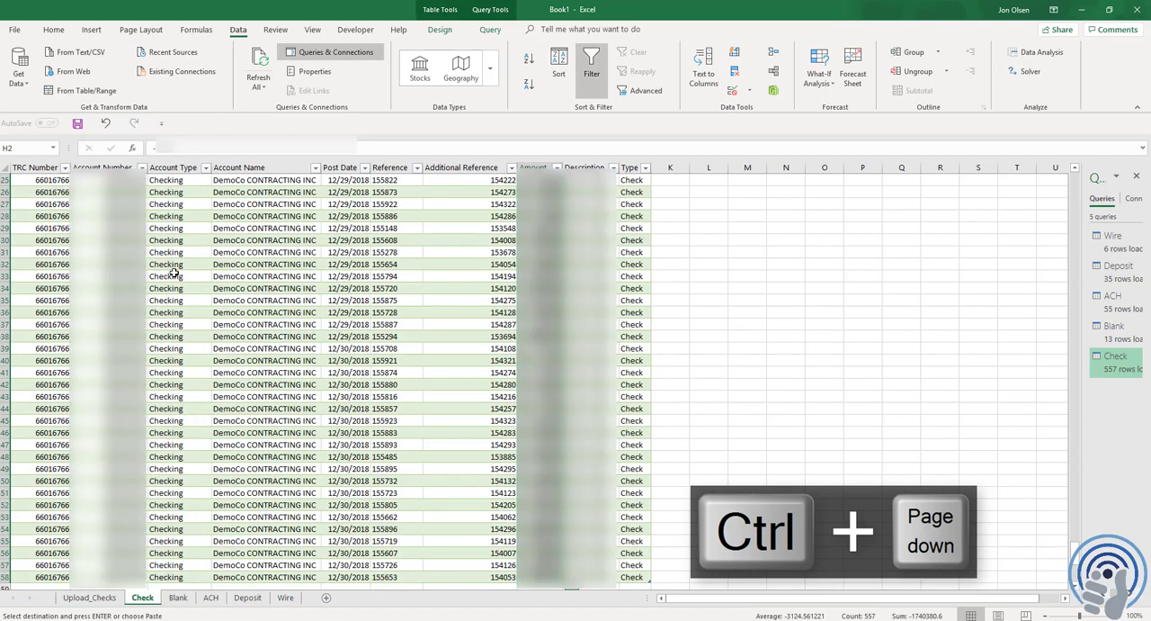
pyautogui.press('Left')
pyautogui.press('Up')
pyautogui.press('Down')
pyautogui.press('Left')
pyautogui.press('Left')
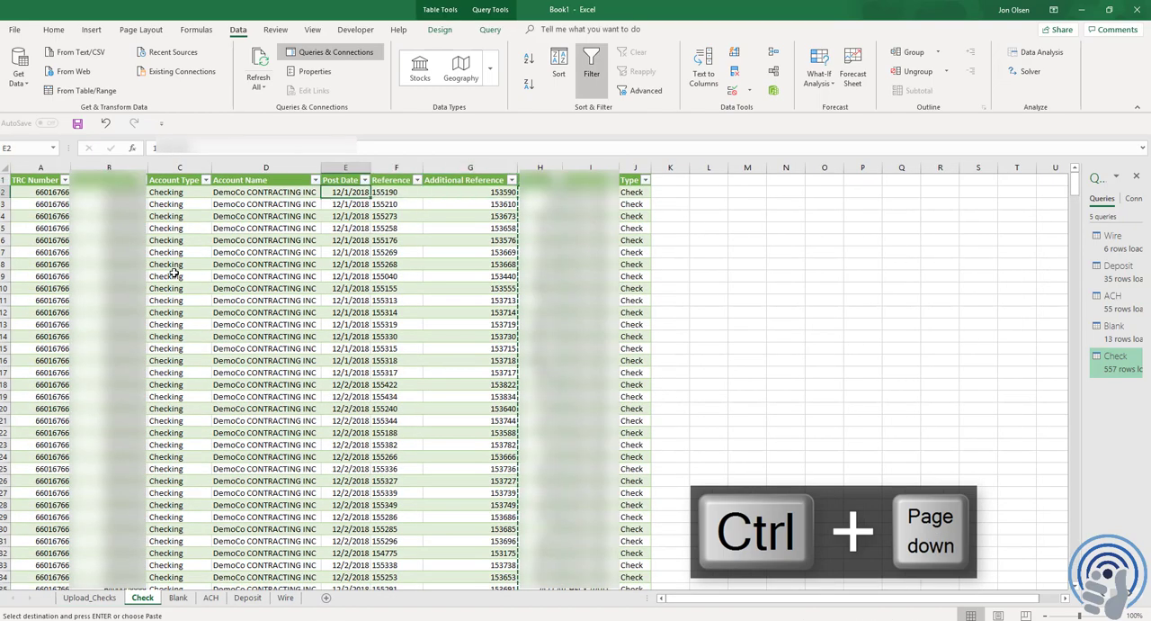
pyautogui.hotkey('ctrl', 'space')
pyautogui.hotkey('ctrl', 'c')
pyautogui.hotkey('ctrl', 'pageup')
pyautogui.press('Right')
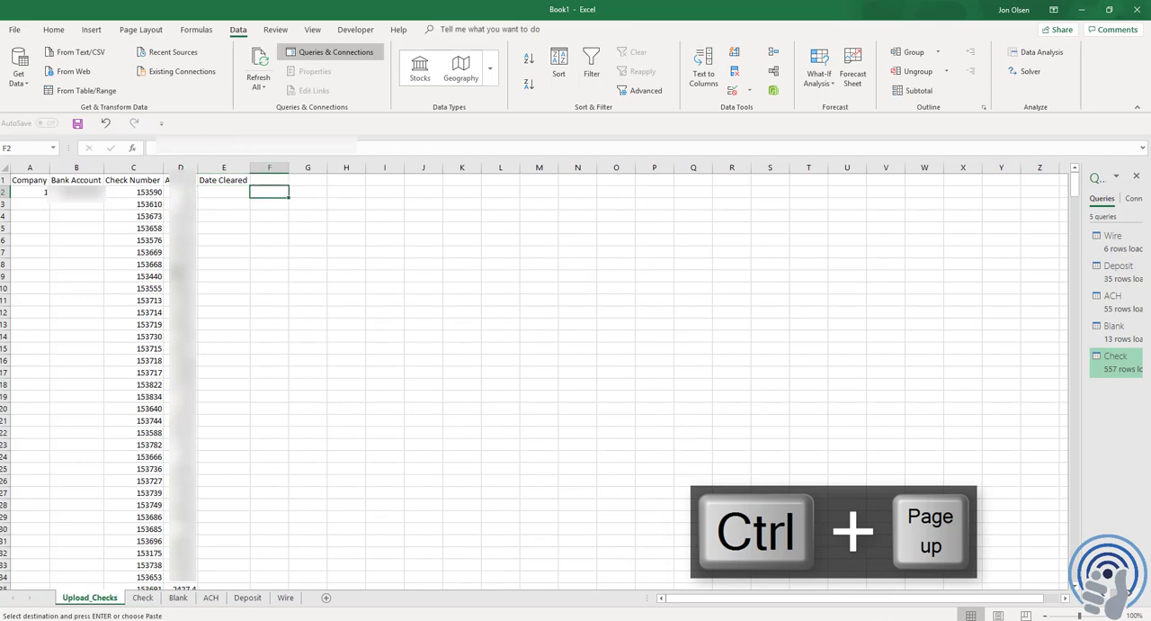
pyautogui.press('Left')
pyautogui.hotkey('shift', 'F10')
pyautogui.press('s')
pyautogui.press('v')
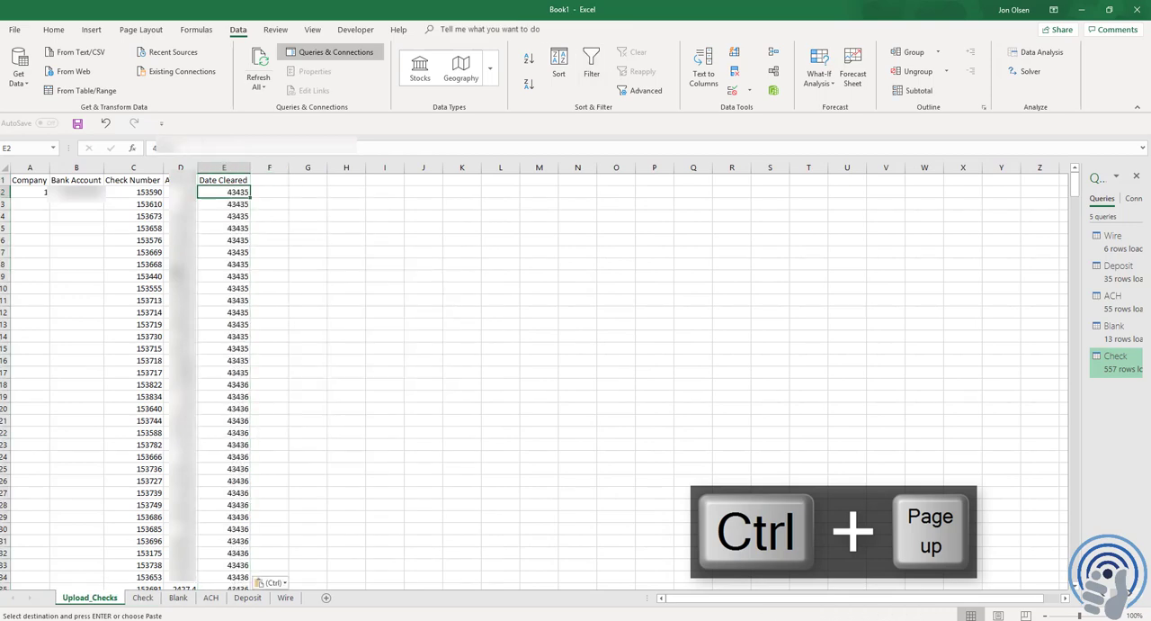
pyautogui.hotkey('ctrl', 'v')
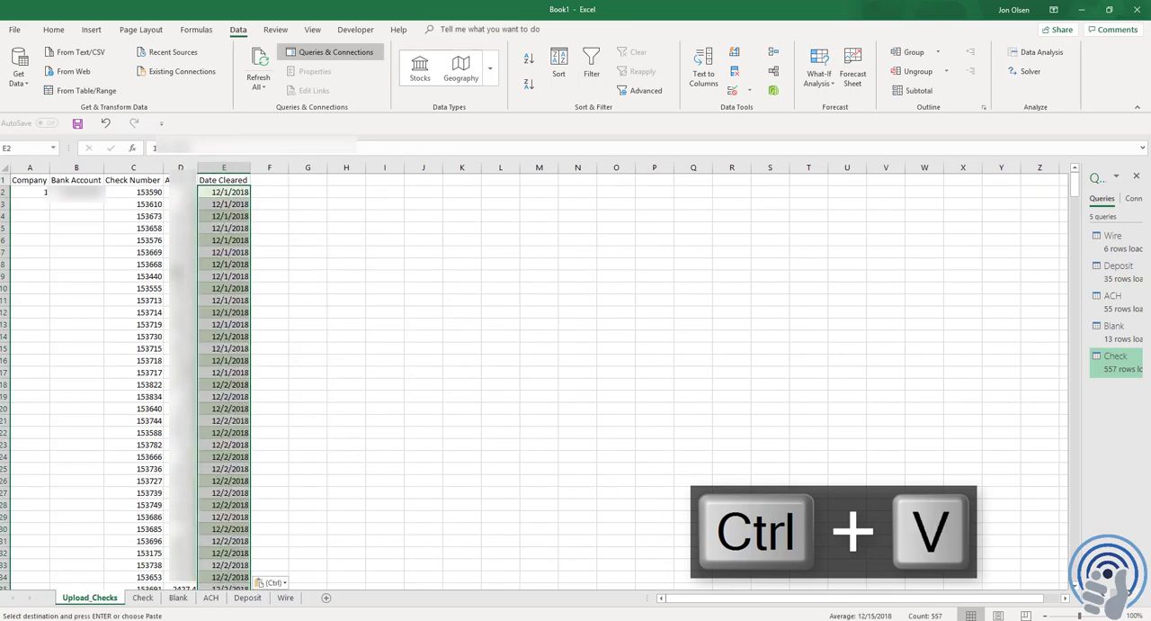
# Copy the company and bank account values in A2:B2 down to the last data row, 558
pyautogui.press('Left')
pyautogui.press('Left')
pyautogui.press('Left')
pyautogui.press('Left')
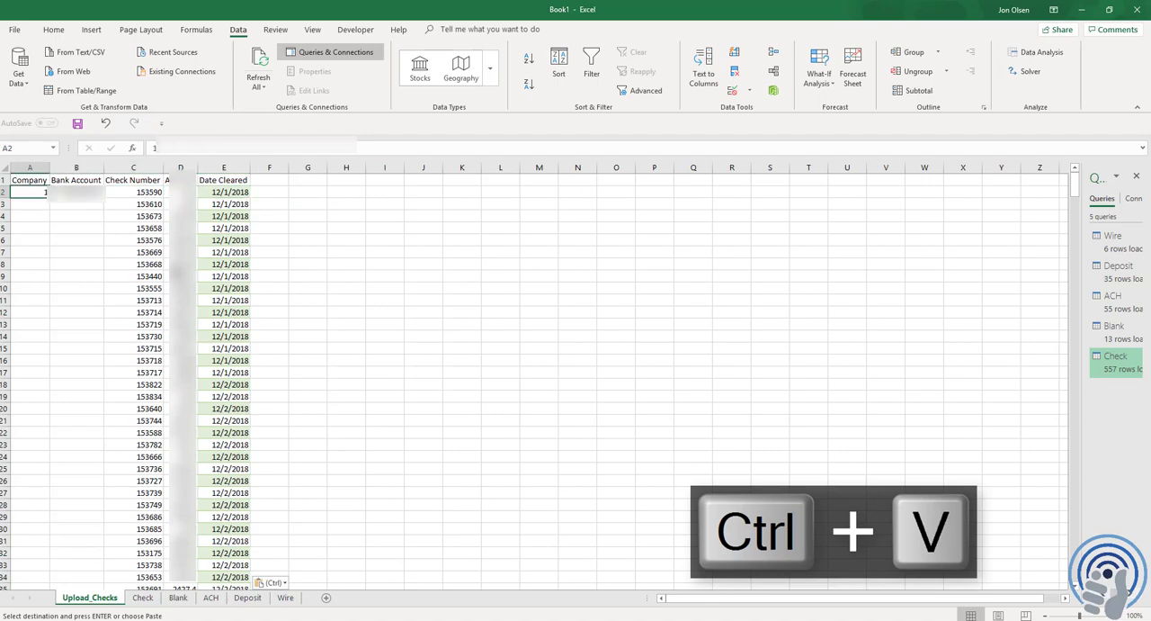
pyautogui.hotkey('ctrl', 'c')
pyautogui.press('Right')
pyautogui.press('Right')
pyautogui.hotkey('ctrl', 'Down')
pyautogui.press('Left')
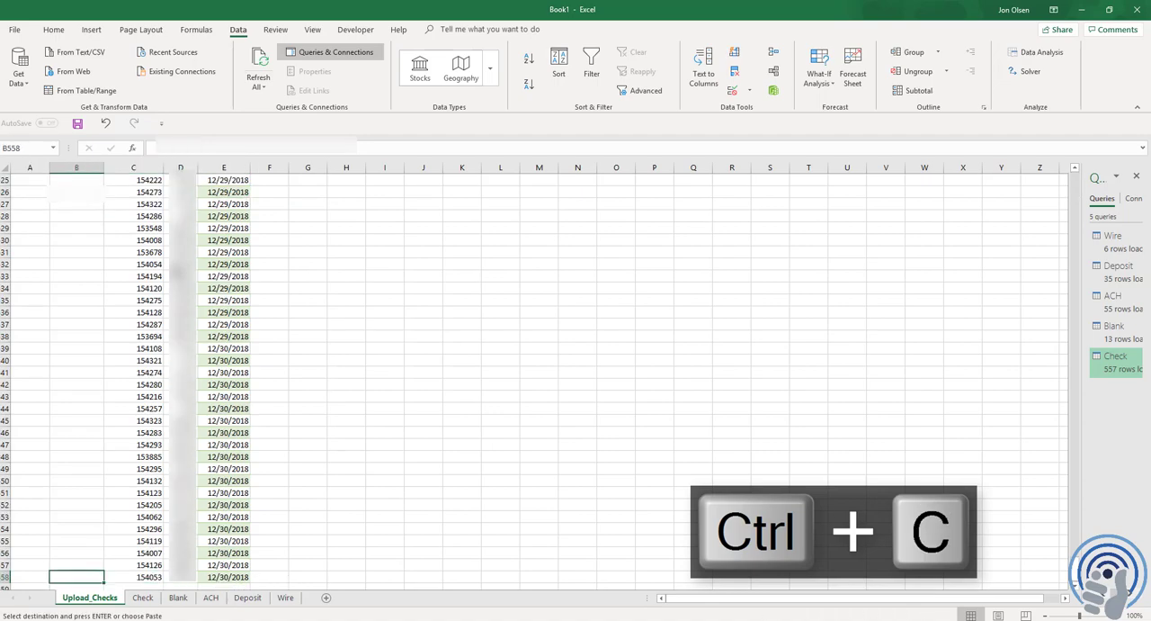
pyautogui.press('Left')
pyautogui.hotkey('shift', 'Right')
pyautogui.hotkey('ctrl', 'shift', 'Up')
pyautogui.press('Return')
pyautogui.hotkey('ctrl', 'Home')
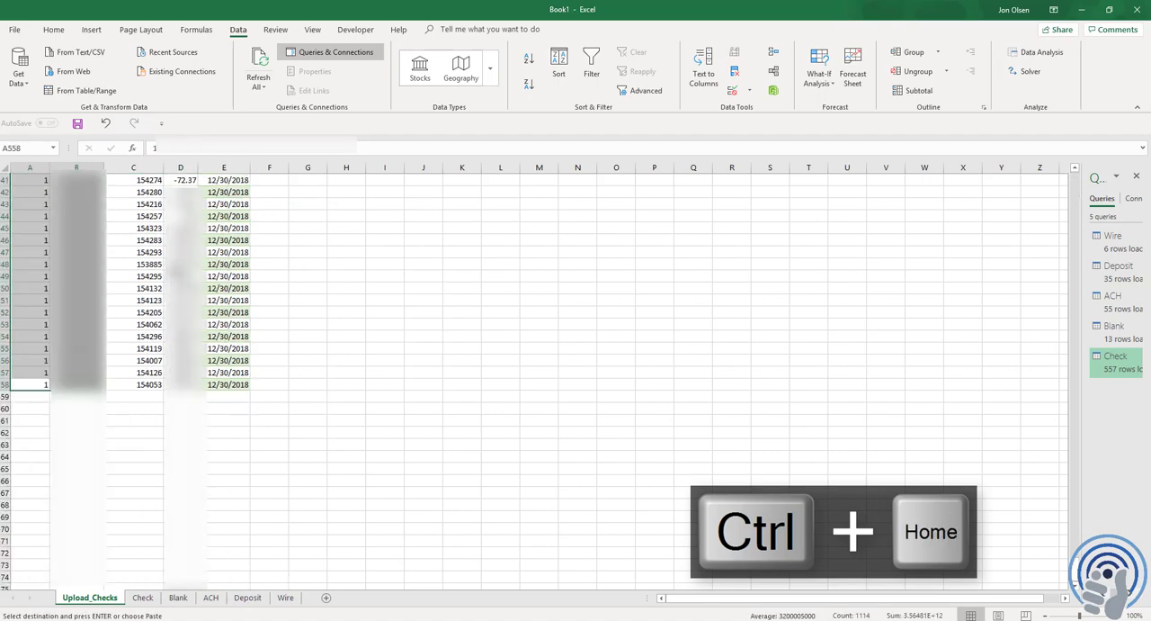
# Review the columns of the Upload_Checks sheet from Company through Date Cleared
pyautogui.press('Right')
pyautogui.press('Right')
pyautogui.press('Right')
pyautogui.press('Right')
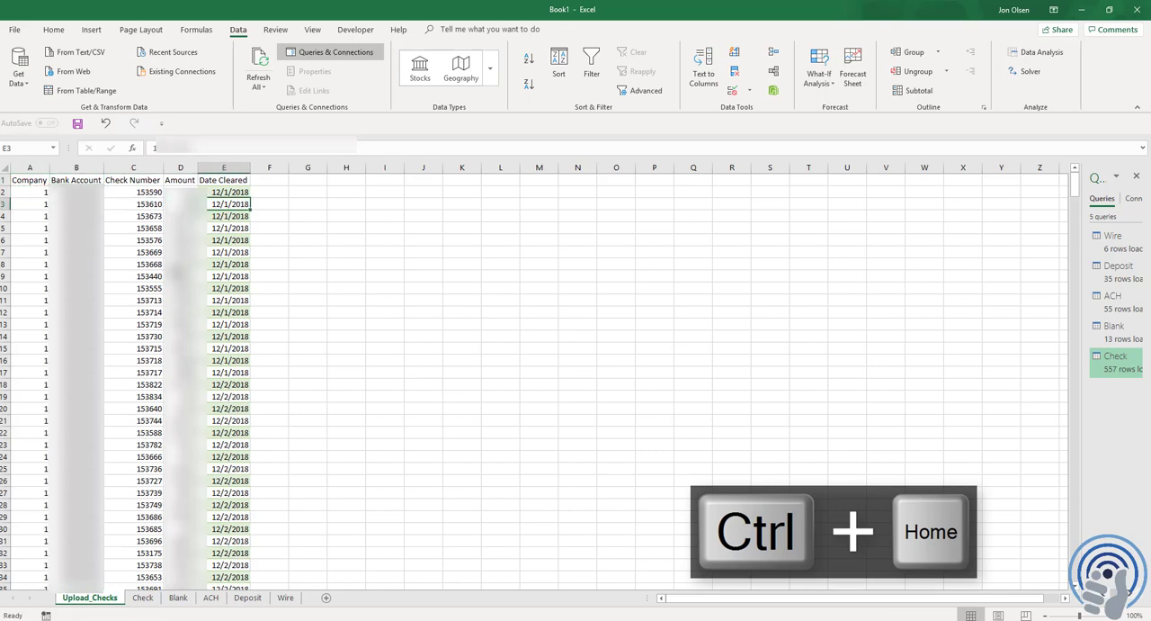
pyautogui.press('Left')
pyautogui.press('Left')
pyautogui.press('Left')
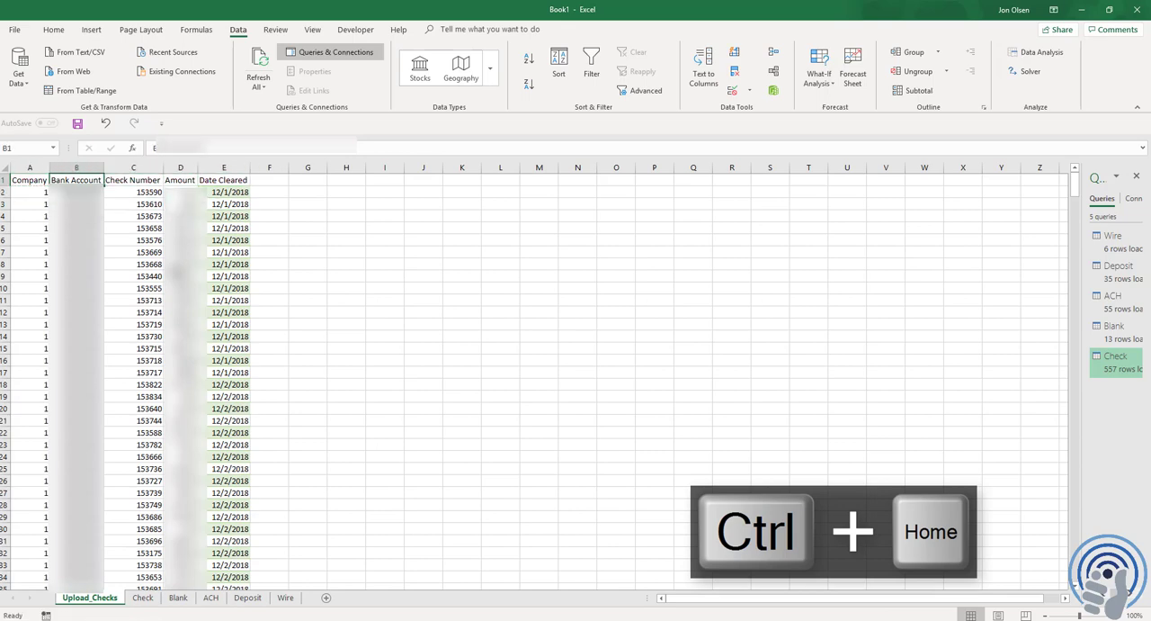
pyautogui.click(28, 189)
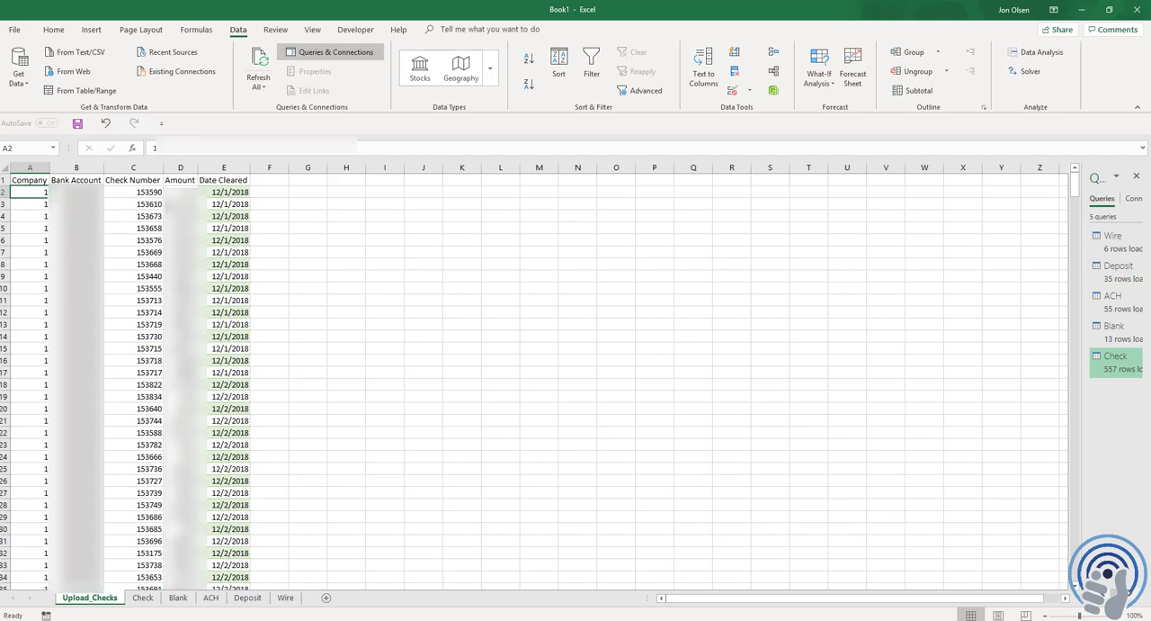
pyautogui.click(187, 194)
pyautogui.click(34, 193)
pyautogui.click(38, 169)
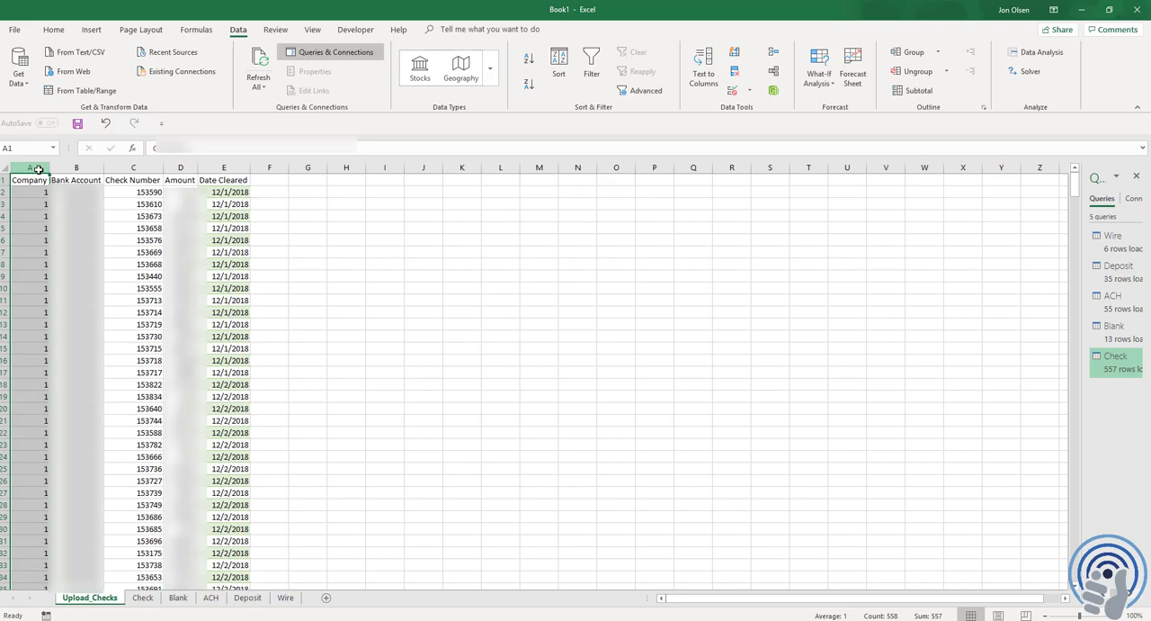
pyautogui.click(115, 241)
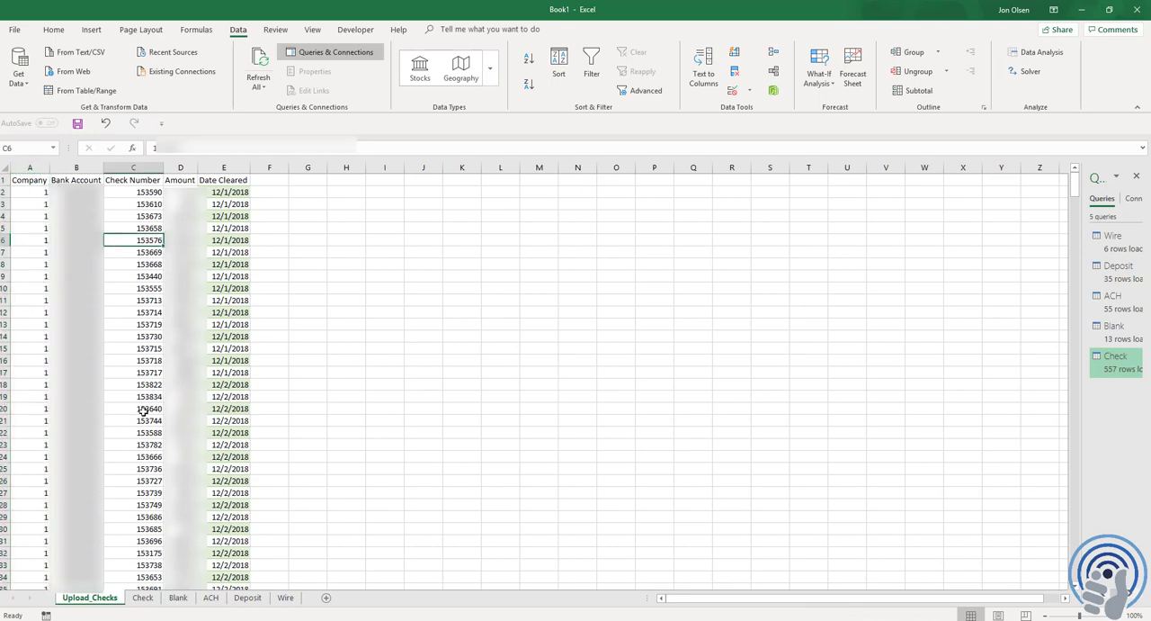
# Open the Check query in the Power Query Editor and add an index column starting from 1
pyautogui.click(18, 70)
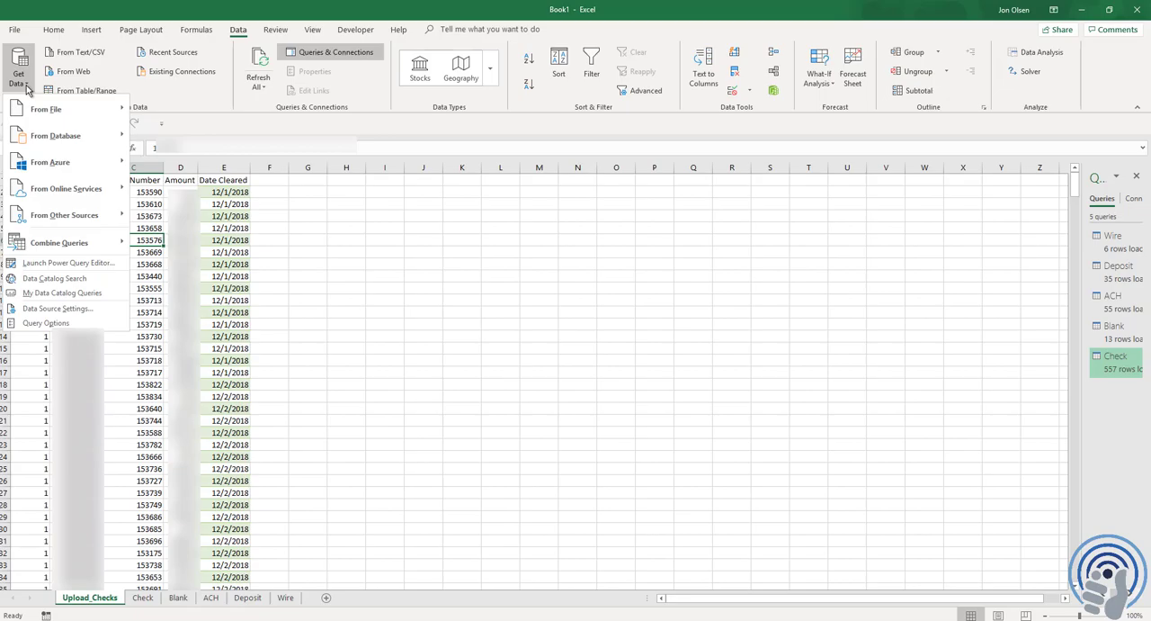
pyautogui.click(66, 263)
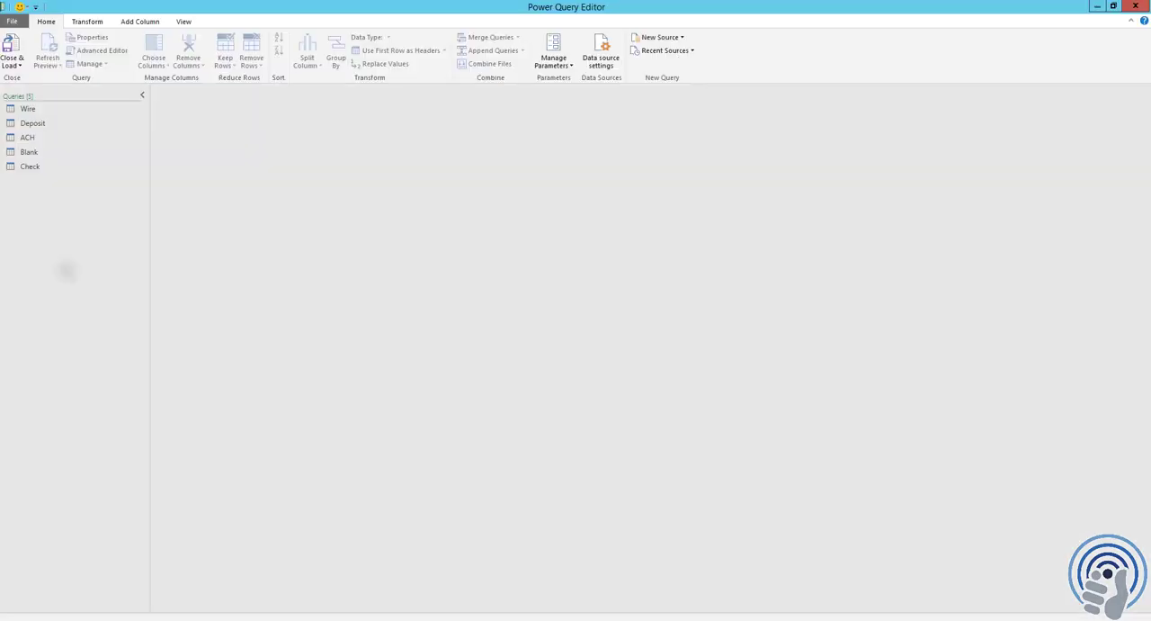
pyautogui.click(32, 166)
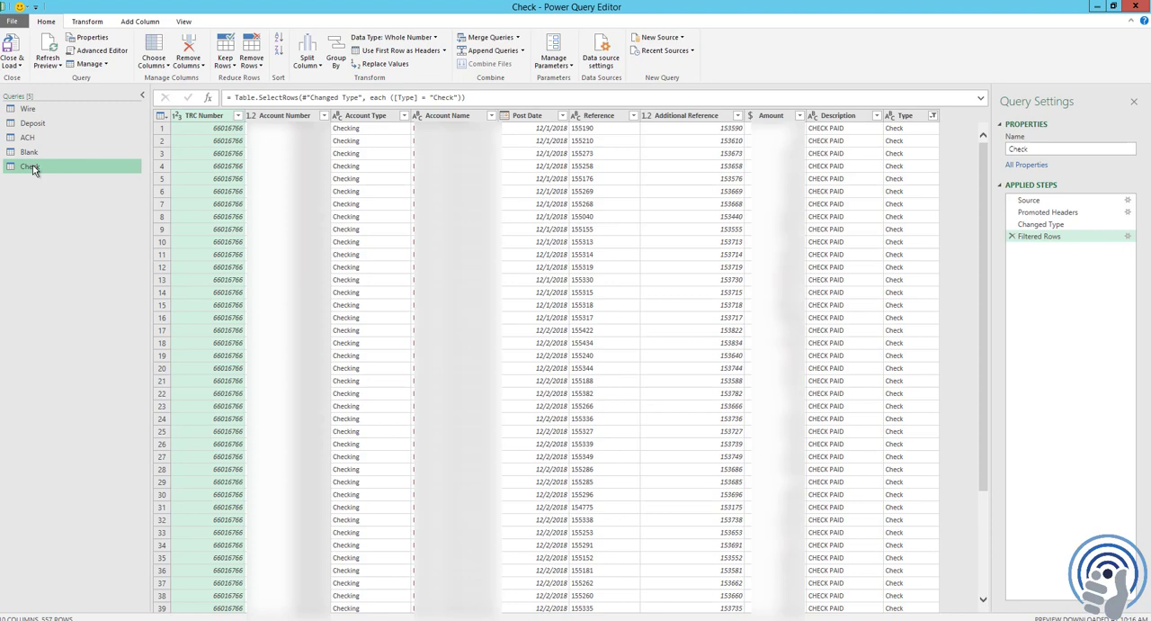
pyautogui.click(144, 22)
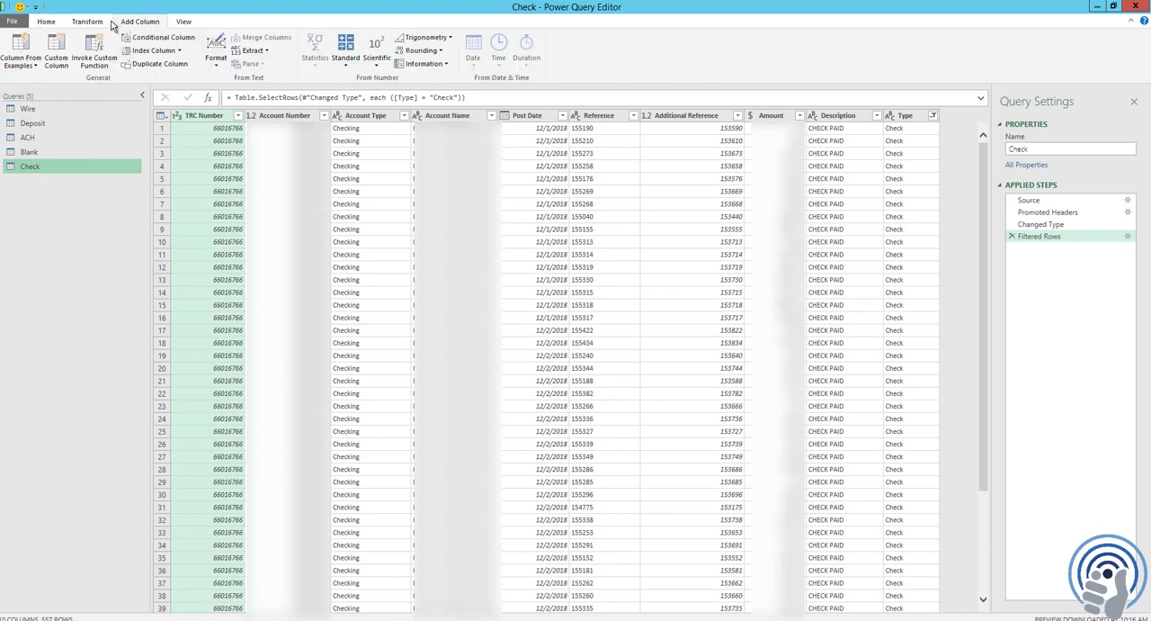
pyautogui.click(181, 52)
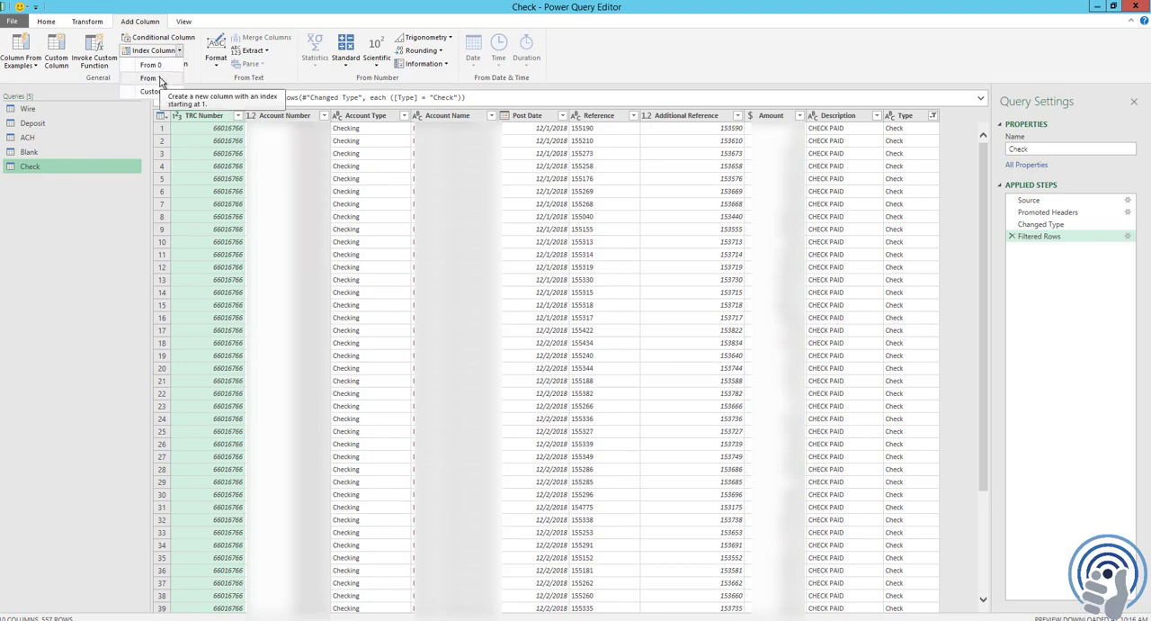
pyautogui.click(151, 78)
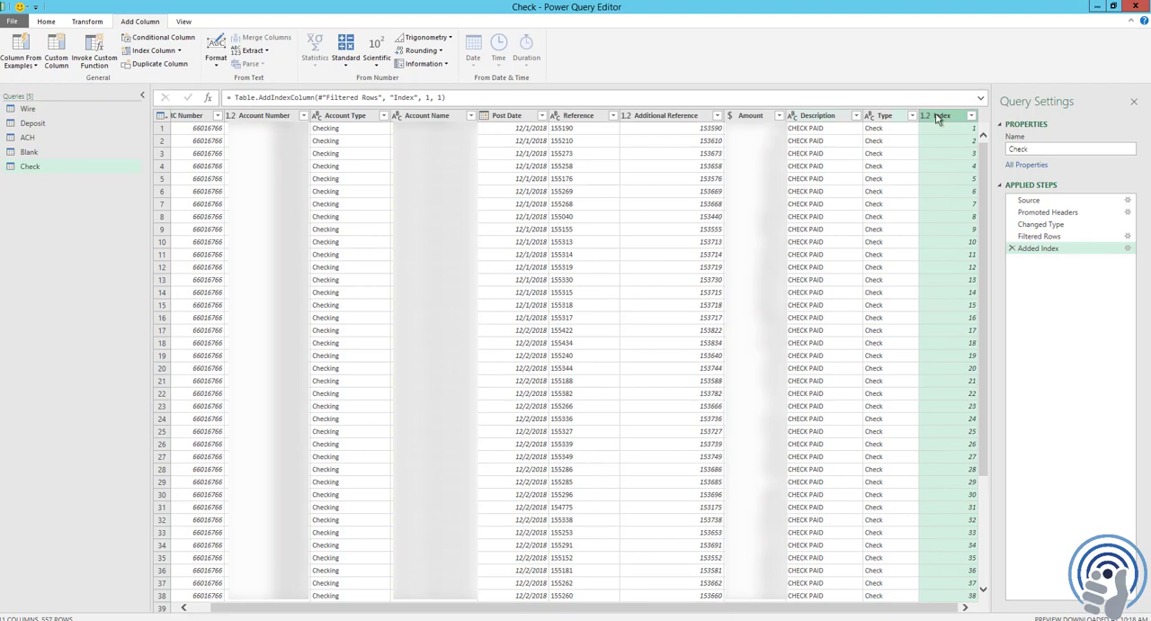
# Move the Index column to the beginning of the Check query
pyautogui.rightClick(946, 122)
pyautogui.moveTo(993, 372)
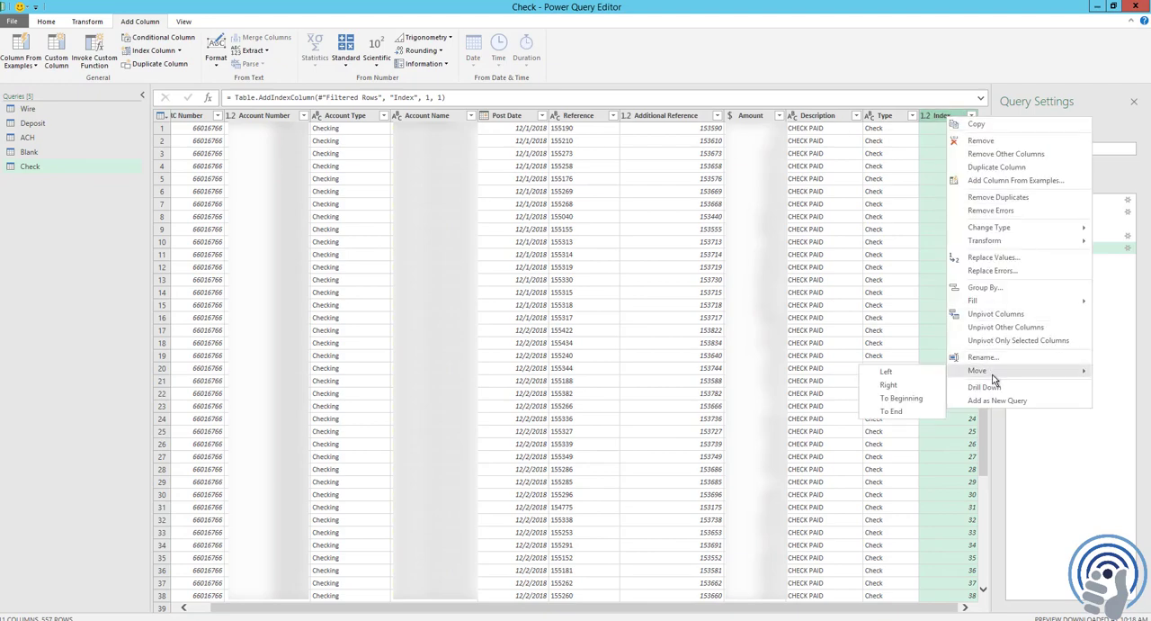
pyautogui.click(921, 398)
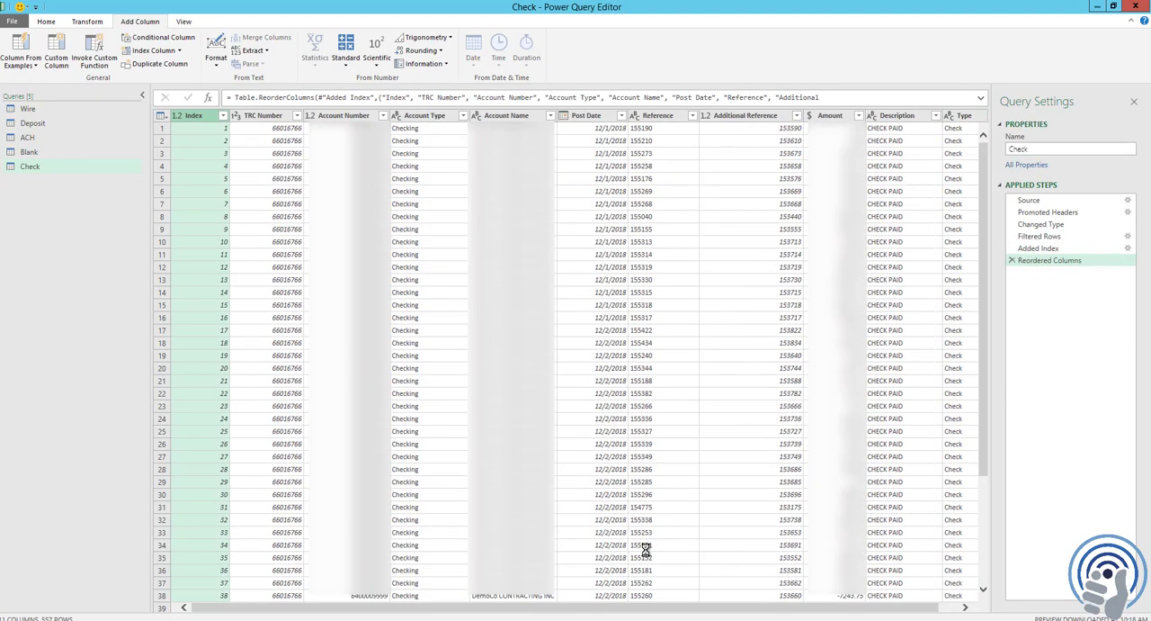
pyautogui.click(200, 128)
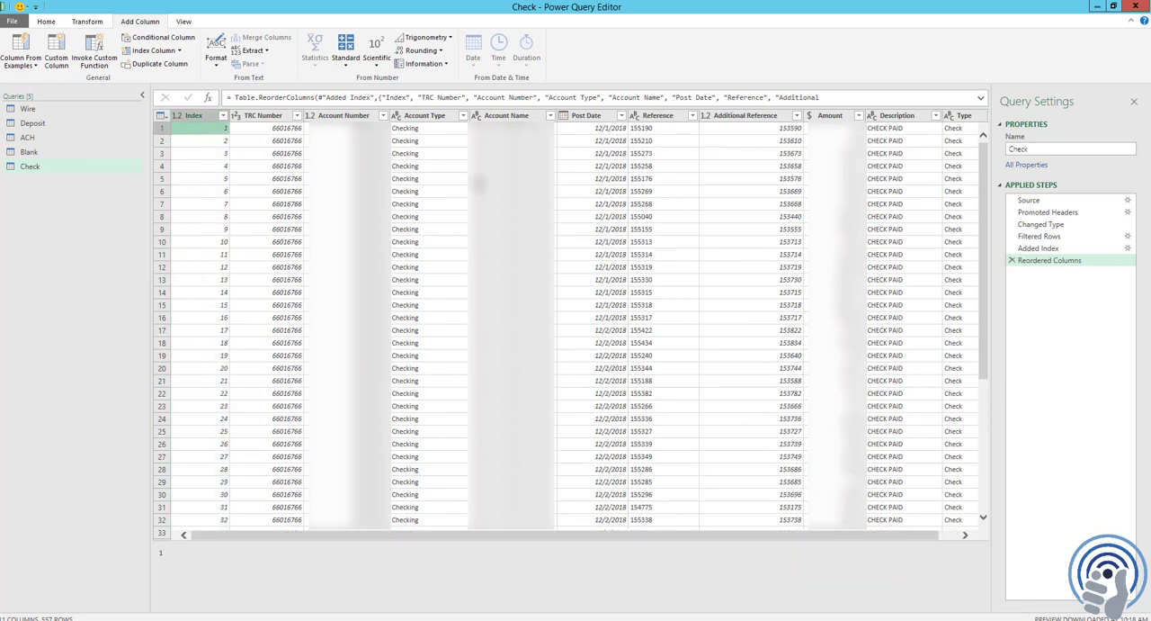
# Close and load the Check query to the workbook and check the Index column at the start of the Check sheet
pyautogui.click(46, 21)
pyautogui.click(11, 65)
pyautogui.click(31, 80)
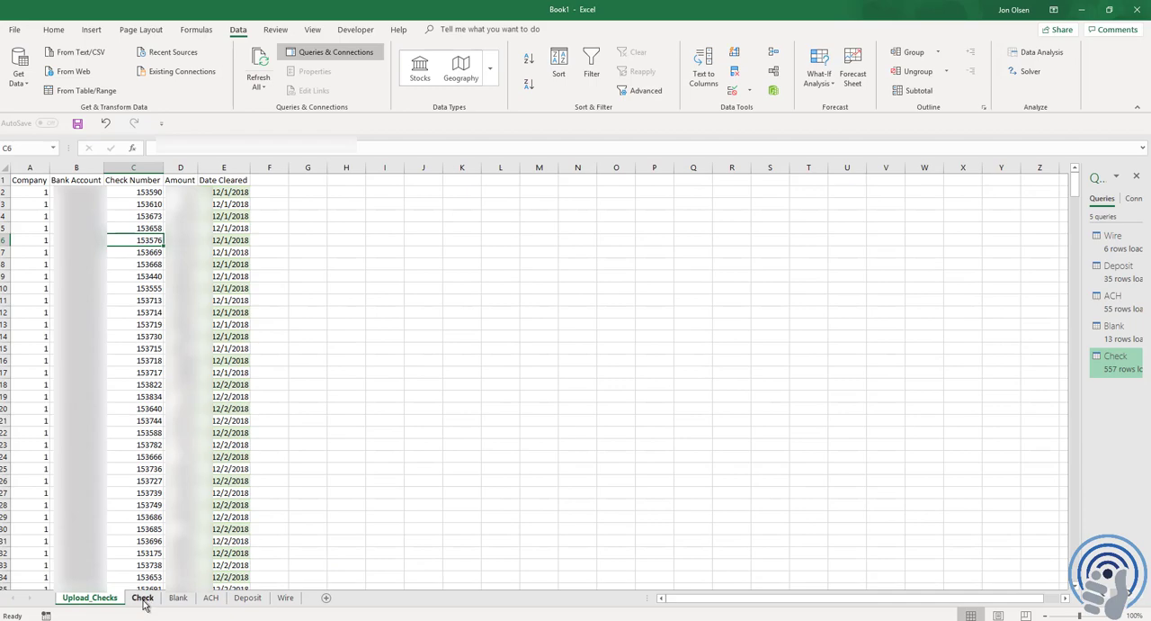
pyautogui.click(143, 597)
pyautogui.click(76, 286)
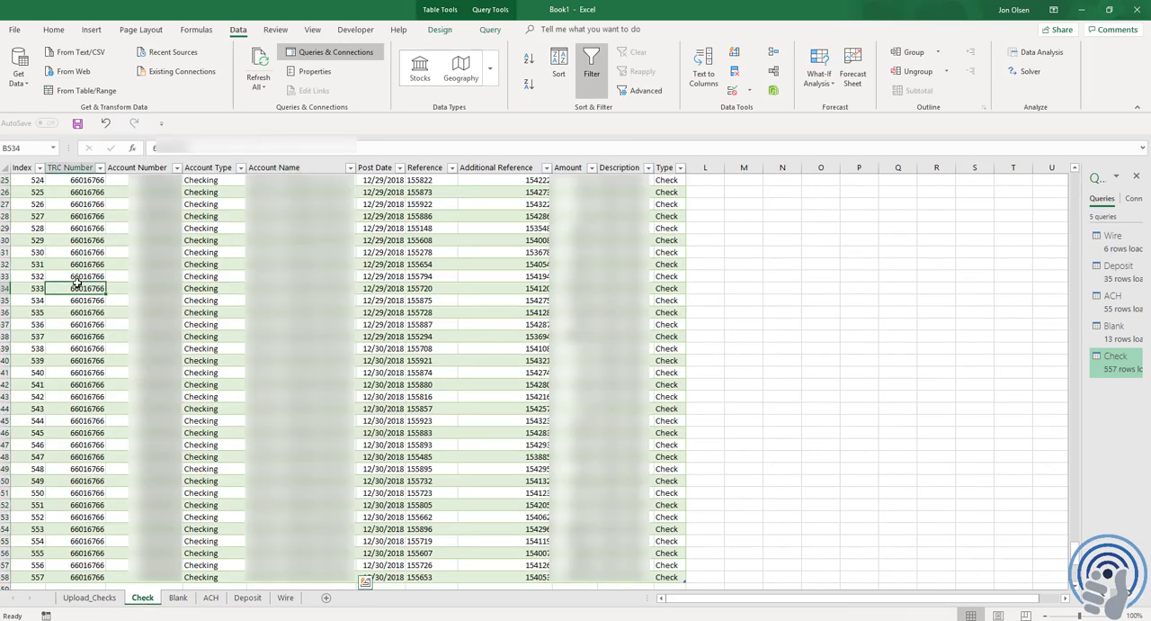
pyautogui.hotkey('ctrl', 'Home')
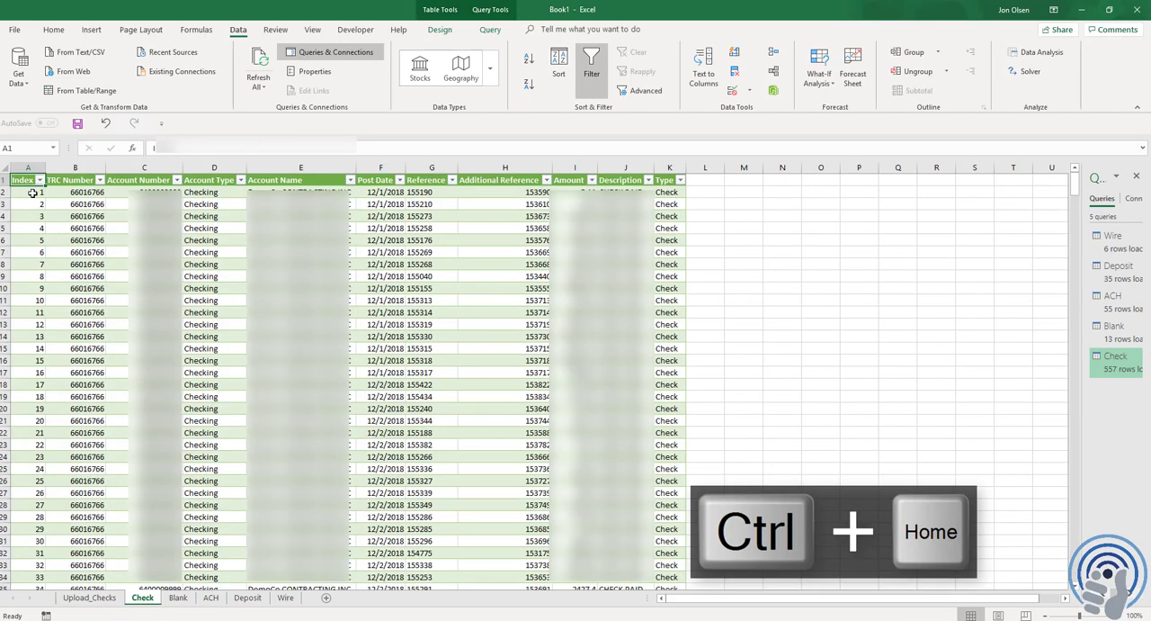
pyautogui.moveTo(33, 193); pyautogui.dragTo(31, 336)
pyautogui.click(31, 296)
# Insert a blank column before the Company column on the Upload_Checks sheet
pyautogui.hotkey('ctrl', 'pageup')
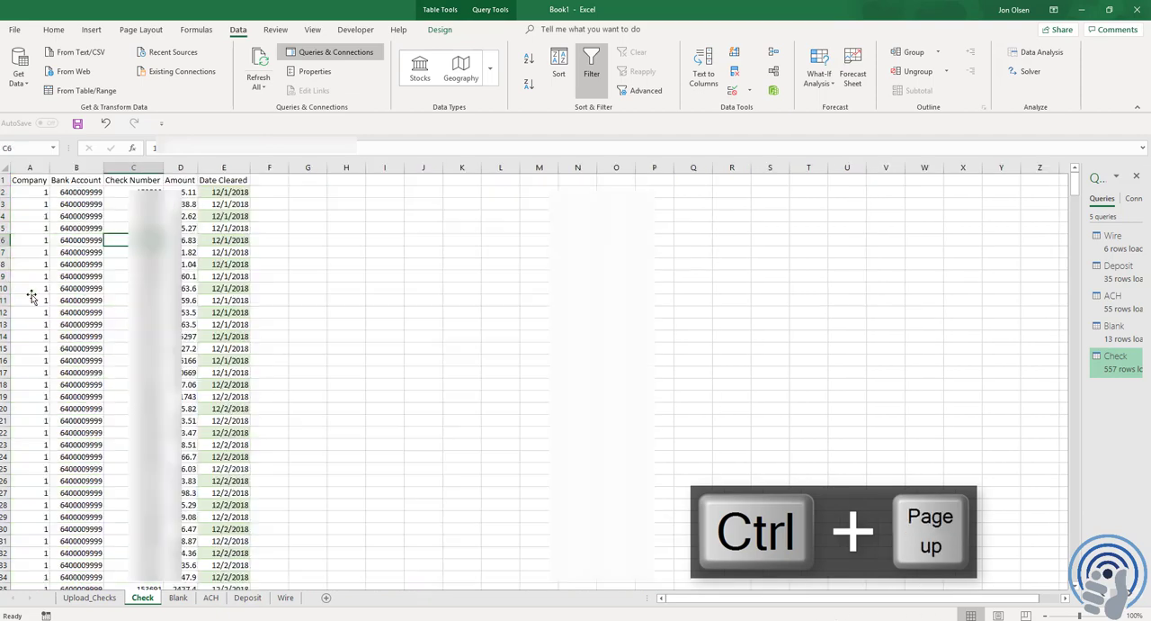
pyautogui.rightClick(32, 169)
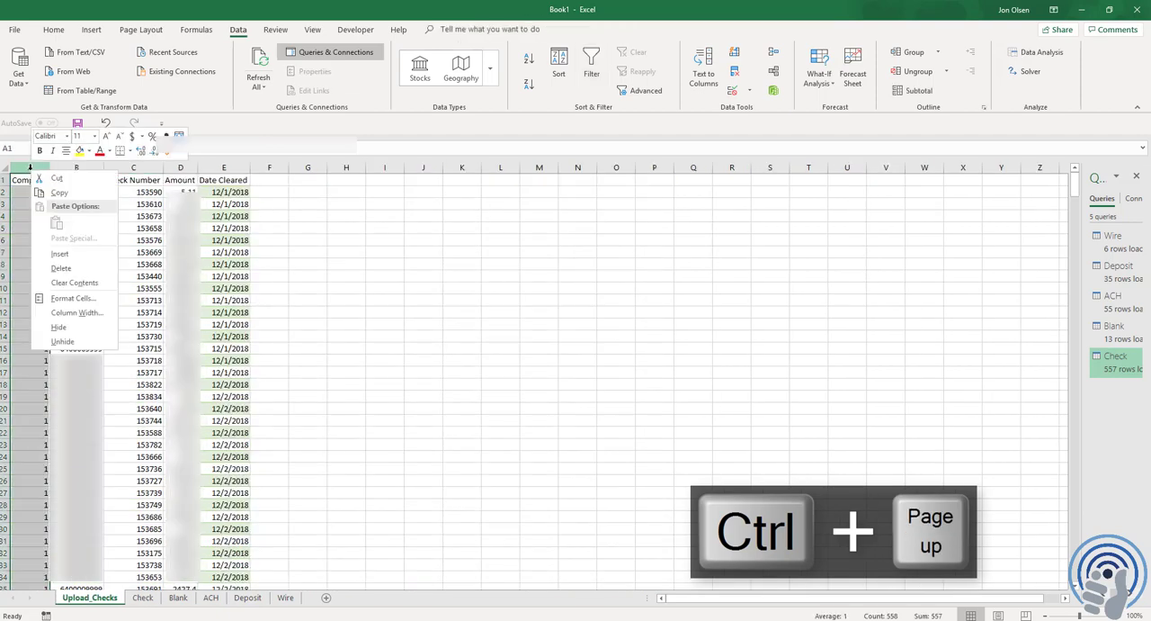
pyautogui.click(59, 255)
# Try numbering the rows of the new column with 1 in A2 and the formula =A2+1 in A3
pyautogui.click(30, 191)
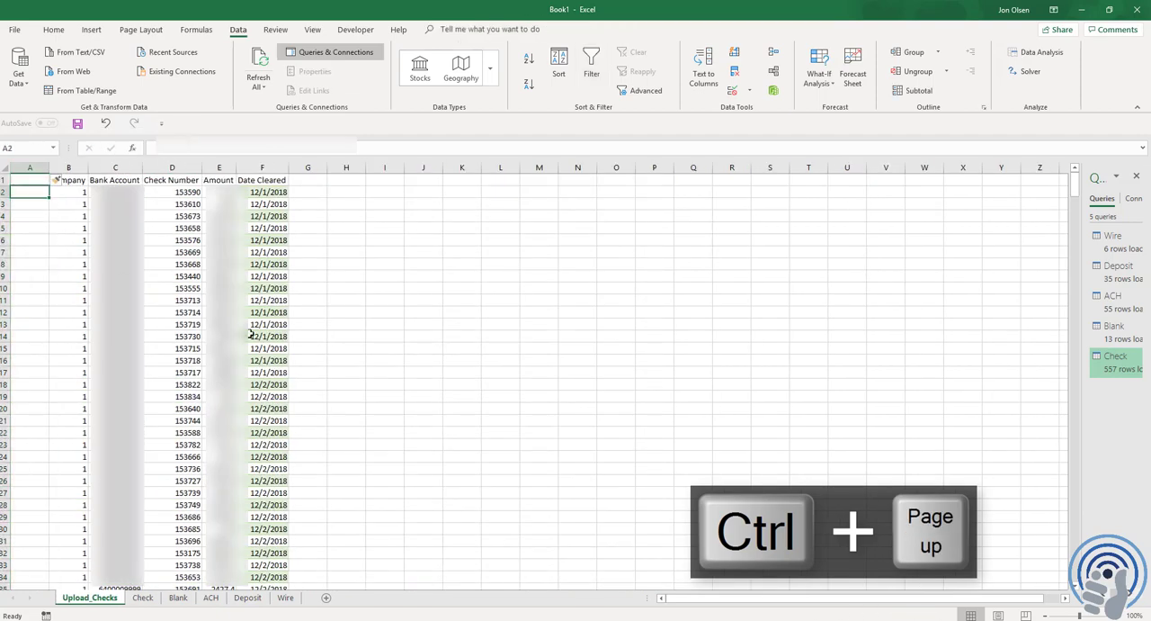
pyautogui.write('1')
pyautogui.hotkey('ctrl', 'Return')
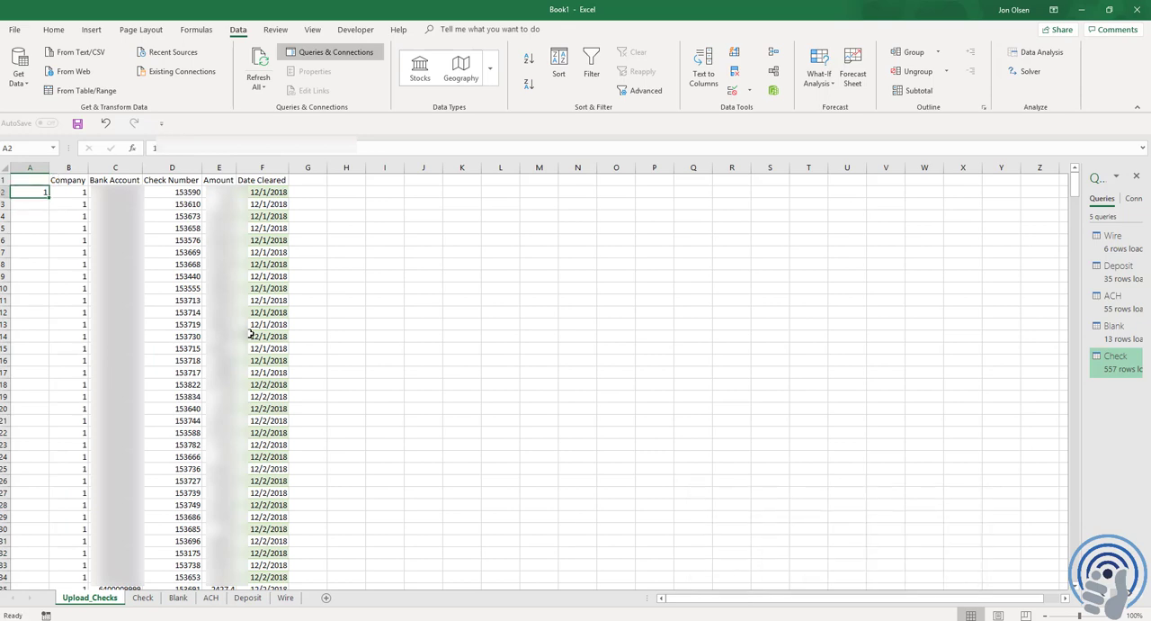
pyautogui.hotkey('ctrl', 'c')
pyautogui.press('Return')
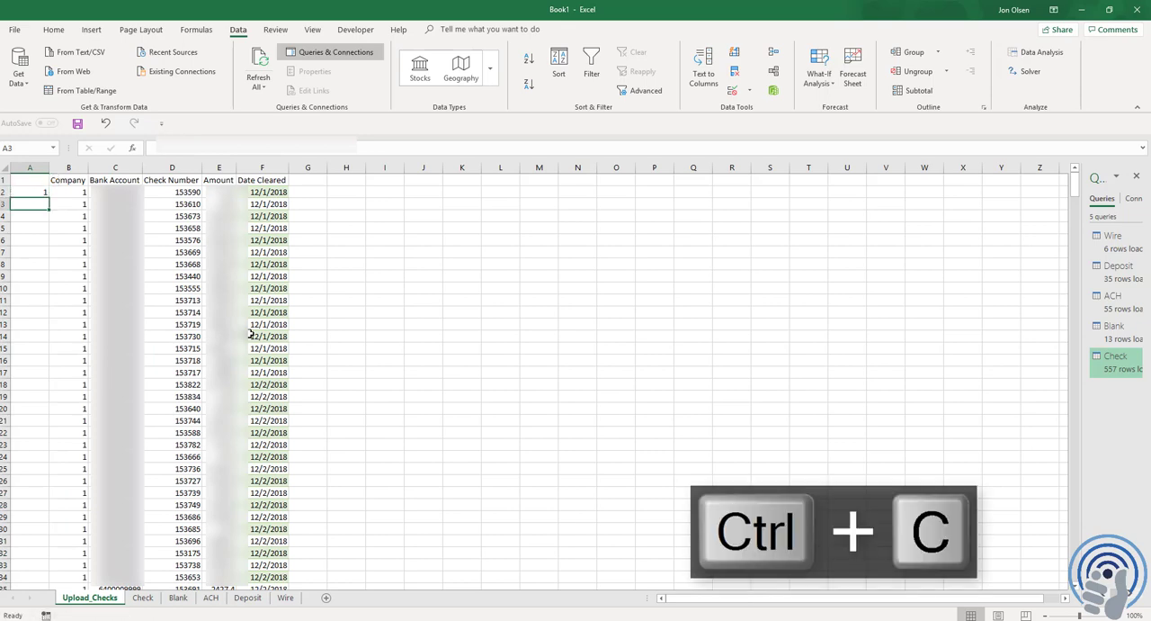
pyautogui.press('BackSpace')
pyautogui.write('=')
pyautogui.press('Up')
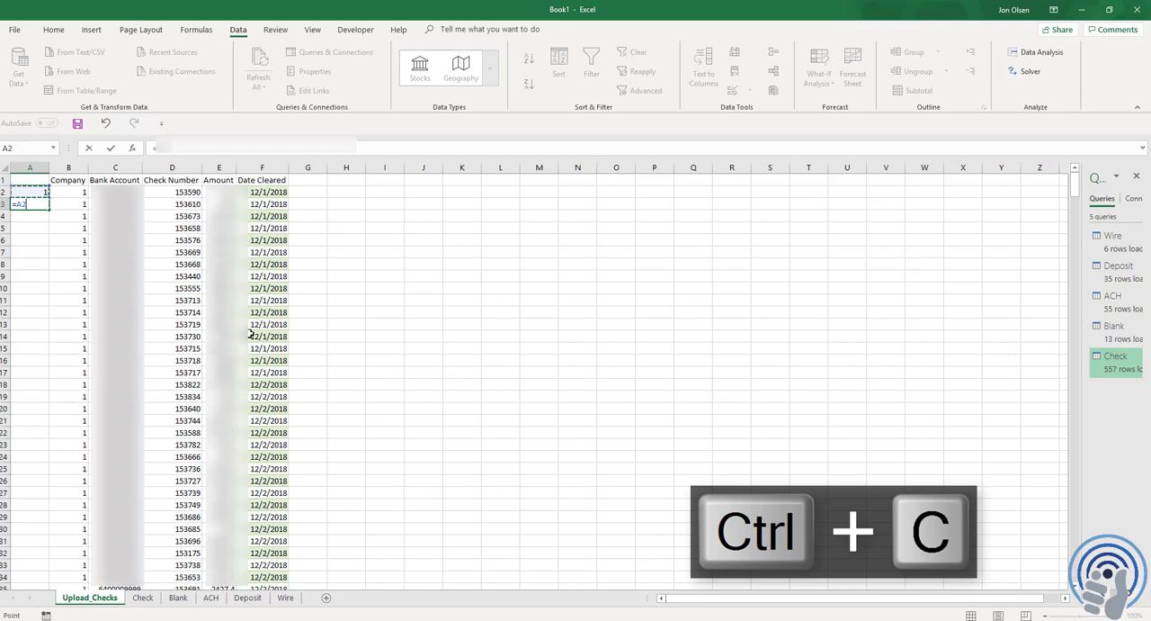
pyautogui.write('+1')
pyautogui.hotkey('ctrl', 'Return')
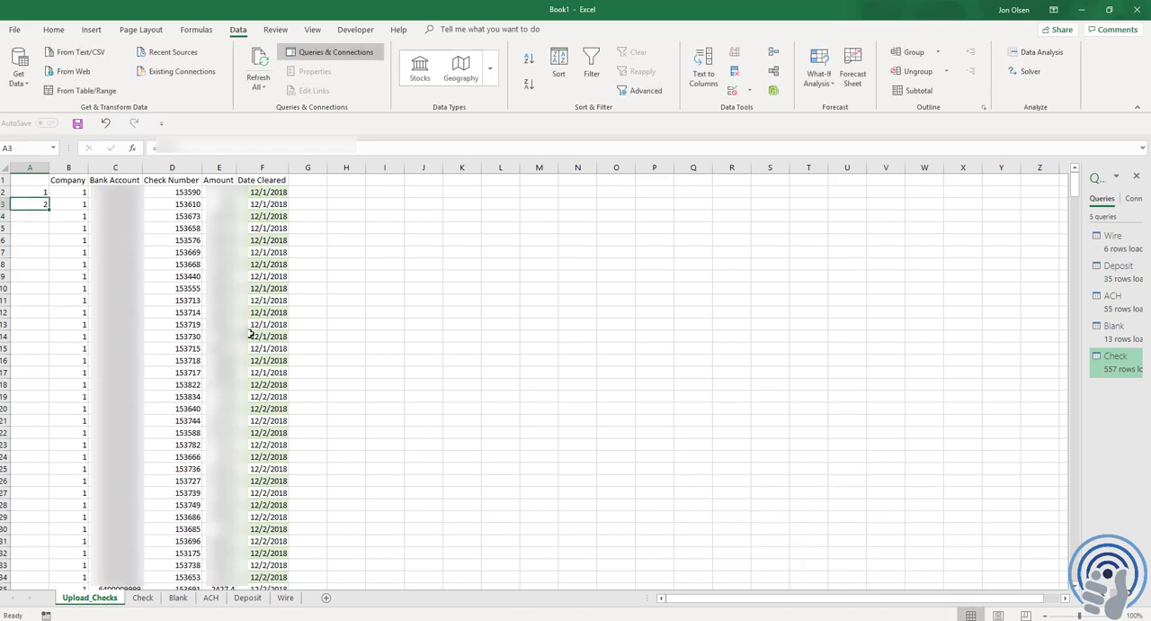
pyautogui.press('F2')
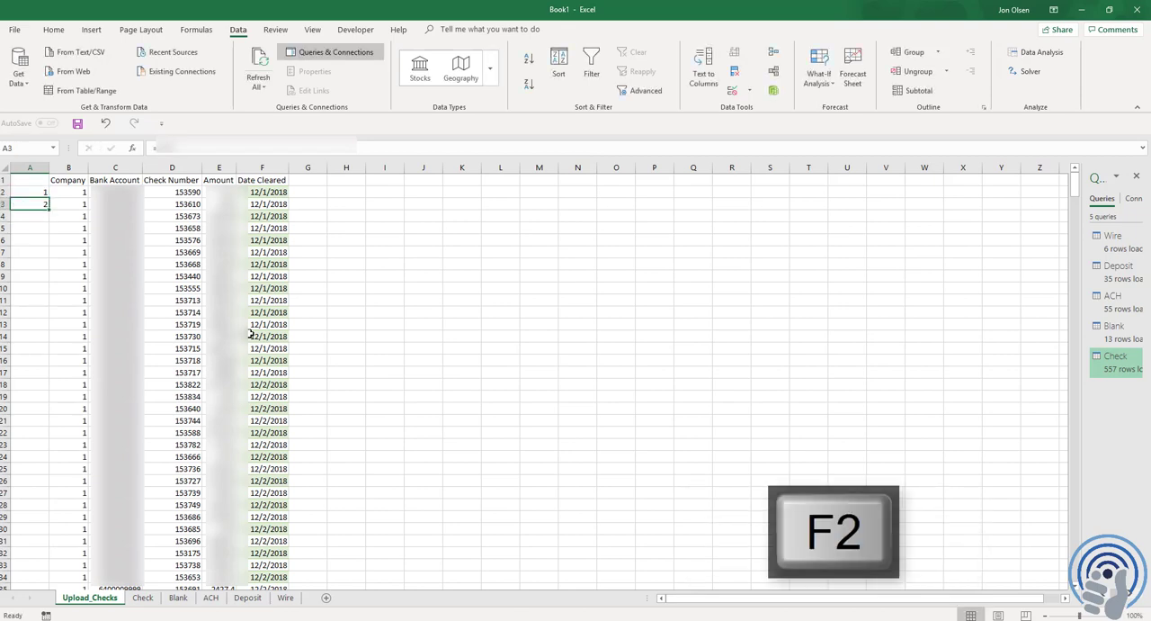
pyautogui.press('Up')
pyautogui.write('=')
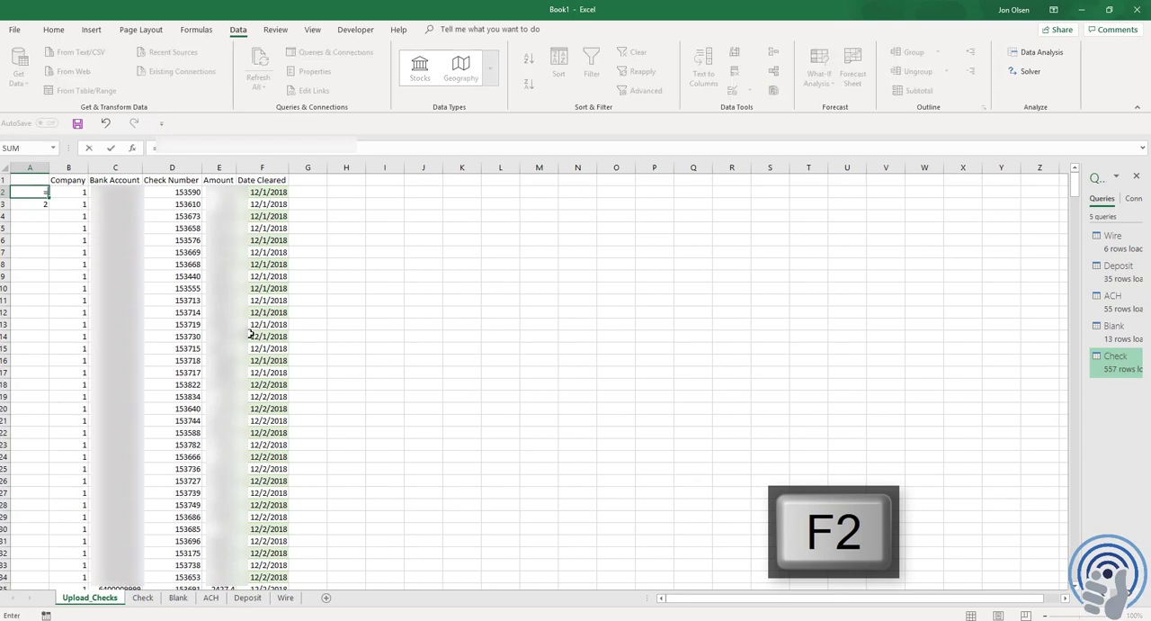
pyautogui.hotkey('ctrl', 'pagedown')
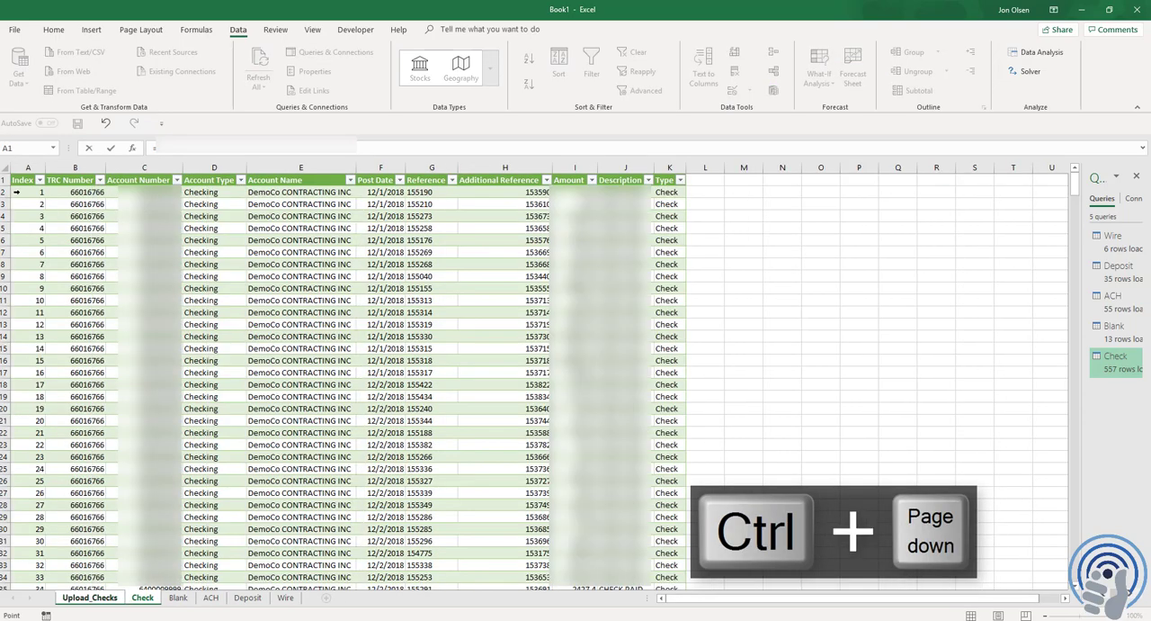
pyautogui.press('Escape')
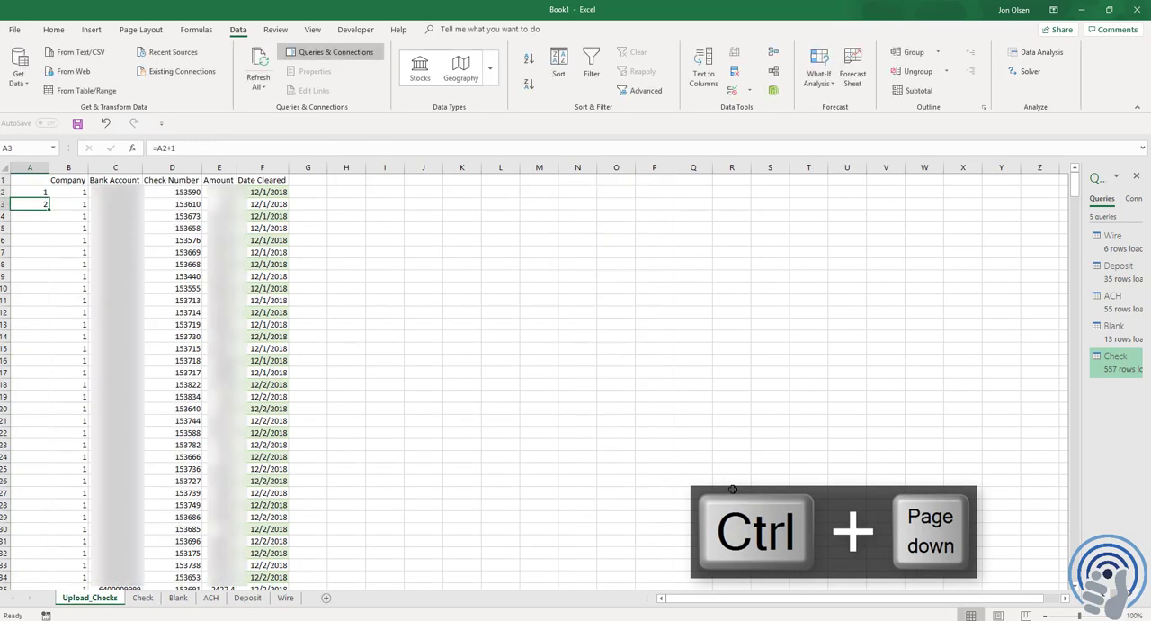
pyautogui.press('Up')
pyautogui.press('F2')
pyautogui.press('Escape')
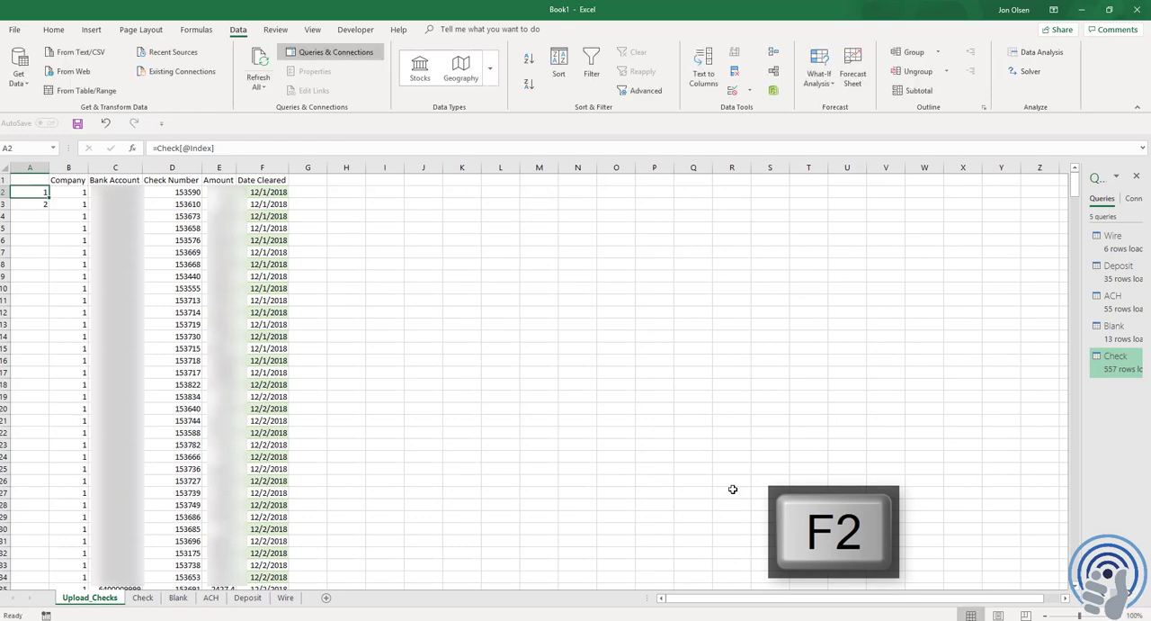
pyautogui.press('F2')
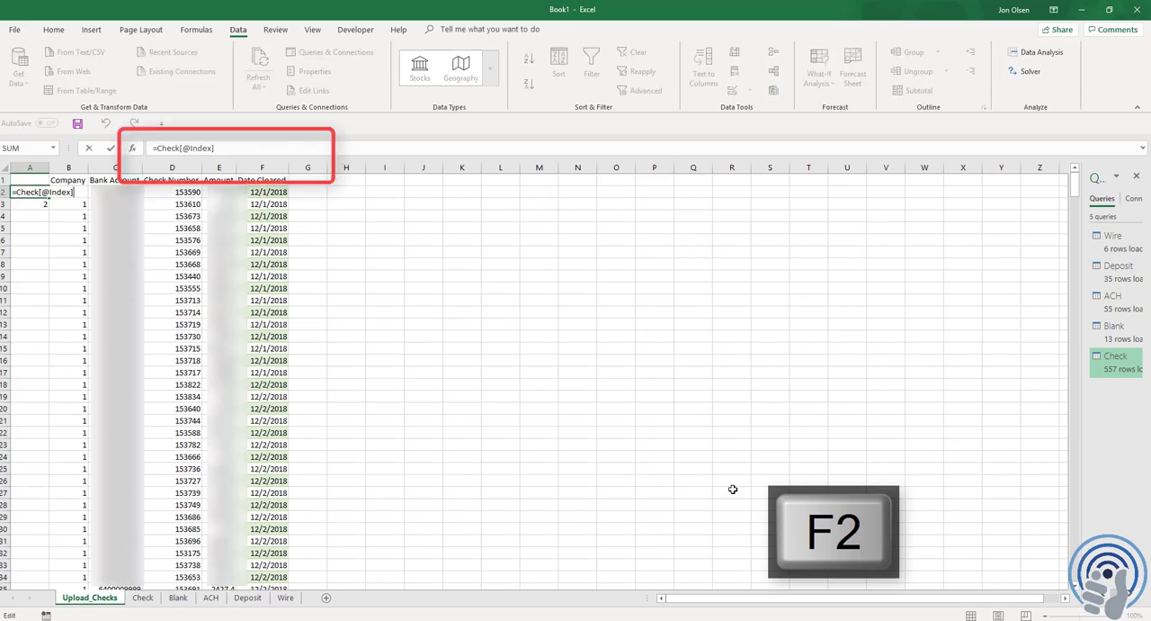
pyautogui.press('Escape')
pyautogui.press('F2')
pyautogui.press('Home')
pyautogui.press('Right')
pyautogui.write('if(')
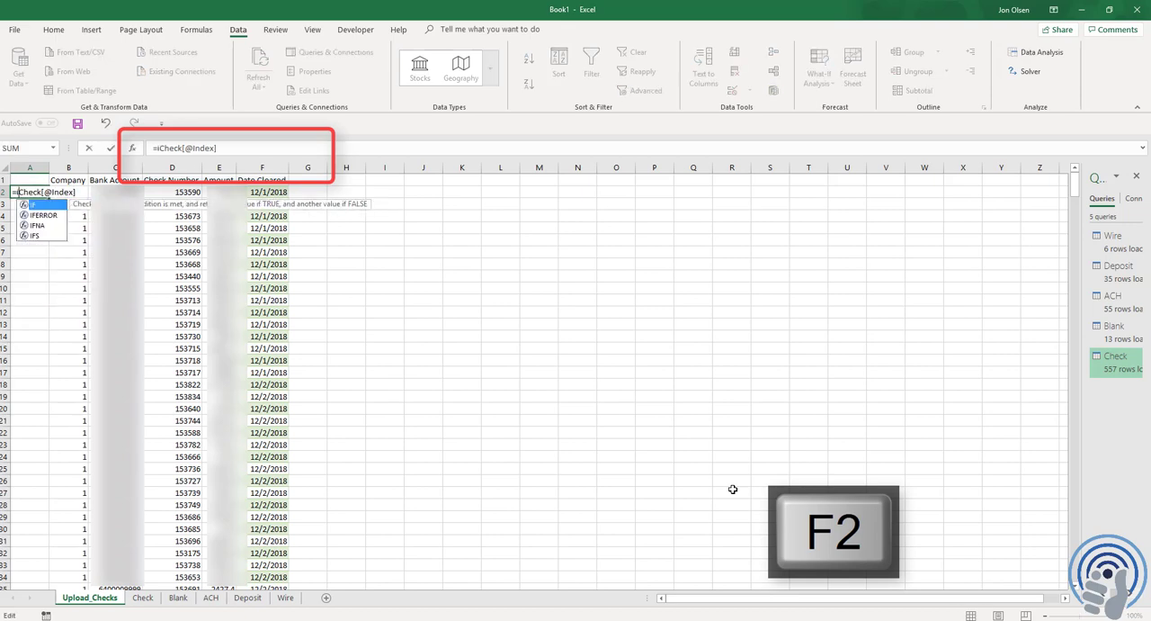
pyautogui.press('End')
pyautogui.write('=')
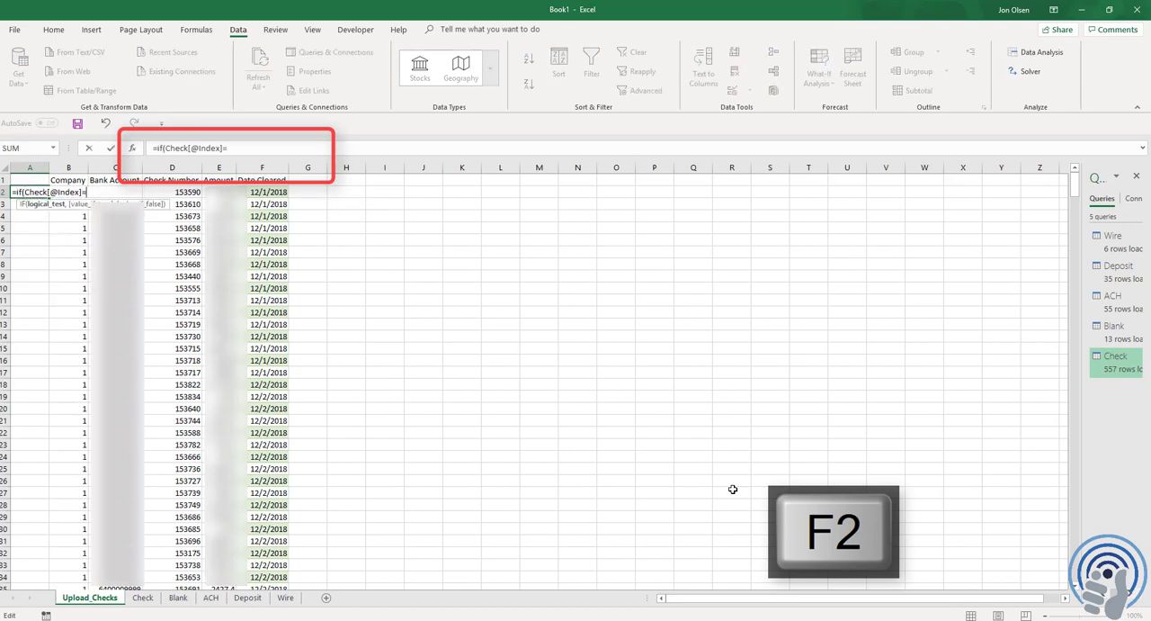
pyautogui.write('"","",')
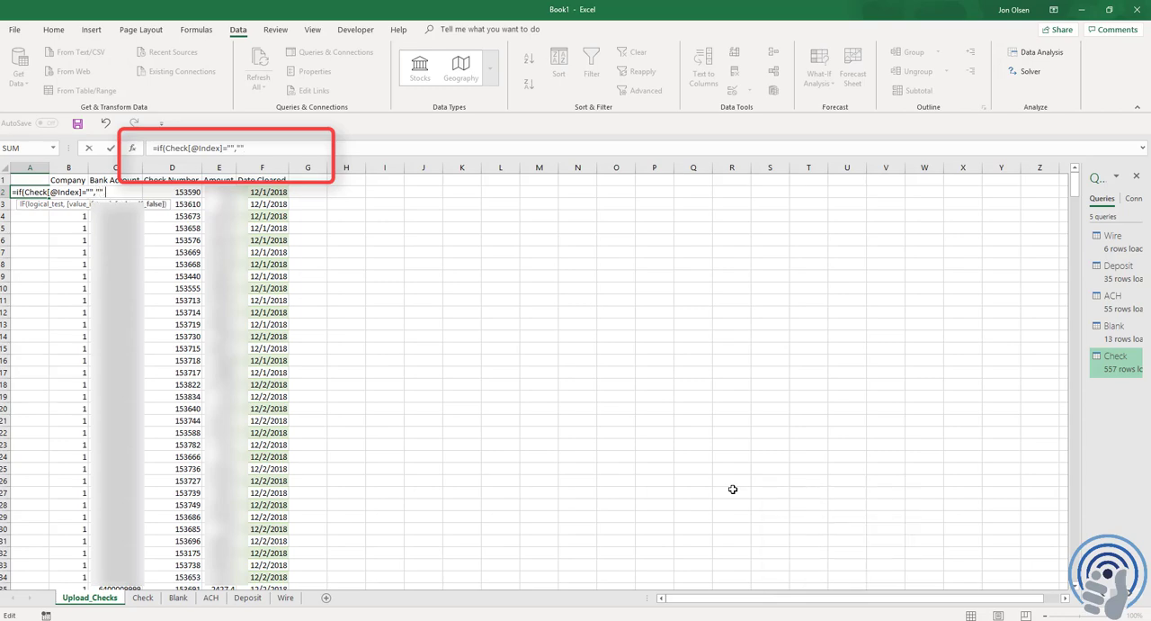
pyautogui.click(143, 598)
pyautogui.click(30, 192)
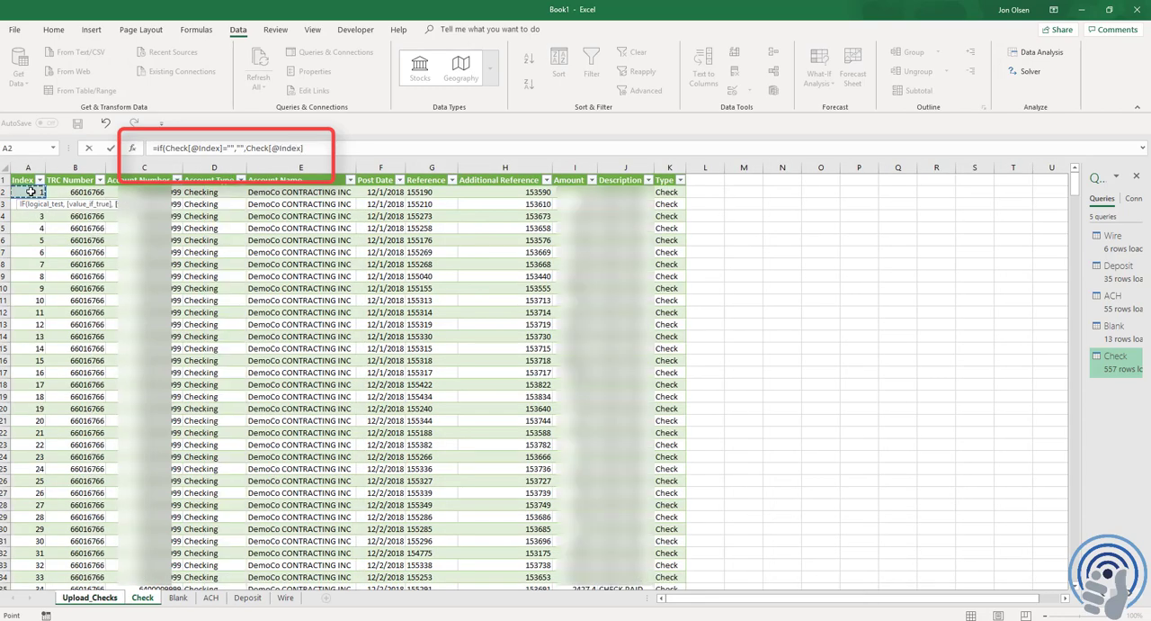
pyautogui.press('Return')
pyautogui.click(30, 192)
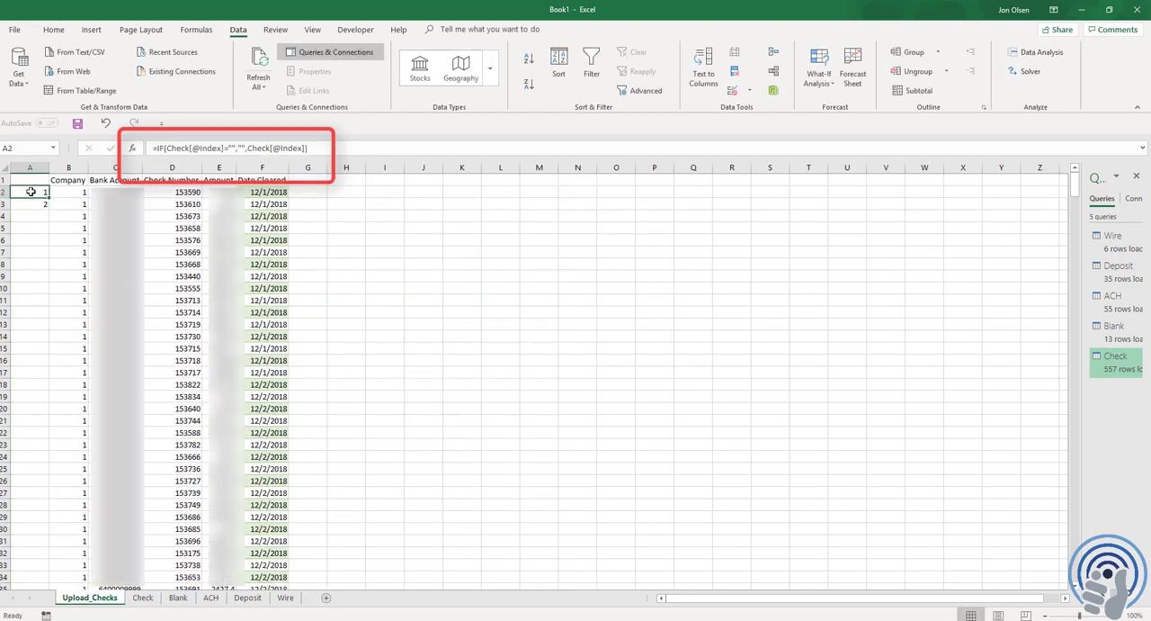
# Fill the index formula from A2 down to the last data row, 558, and extend it to row 568
pyautogui.moveTo(31, 192); pyautogui.dragTo(63, 600)
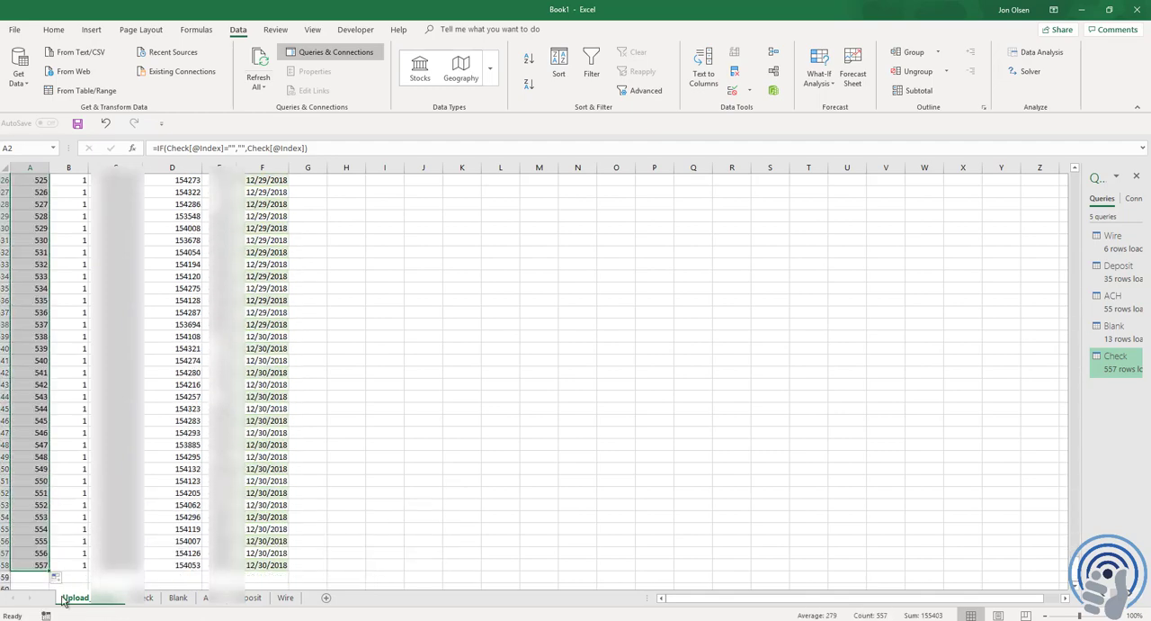
pyautogui.click(28, 531)
pyautogui.scroll(-2, 24, 532)
pyautogui.click(42, 491)
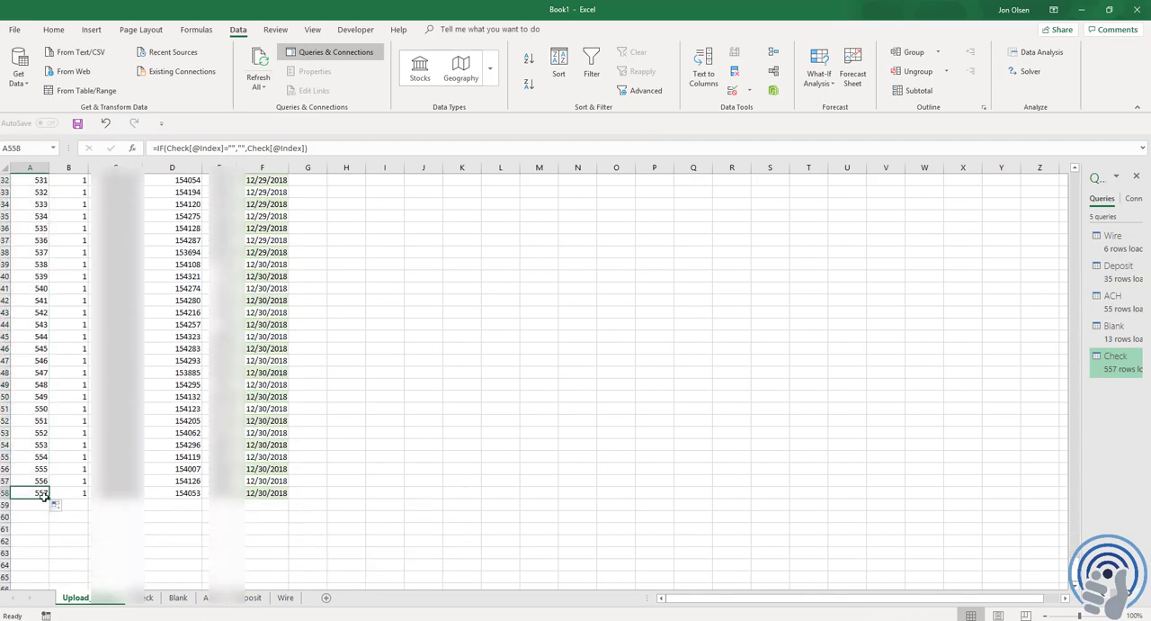
pyautogui.scroll(-3, 53, 467)
pyautogui.moveTo(49, 393); pyautogui.dragTo(51, 507)
pyautogui.click(33, 398)
pyautogui.press('F2')
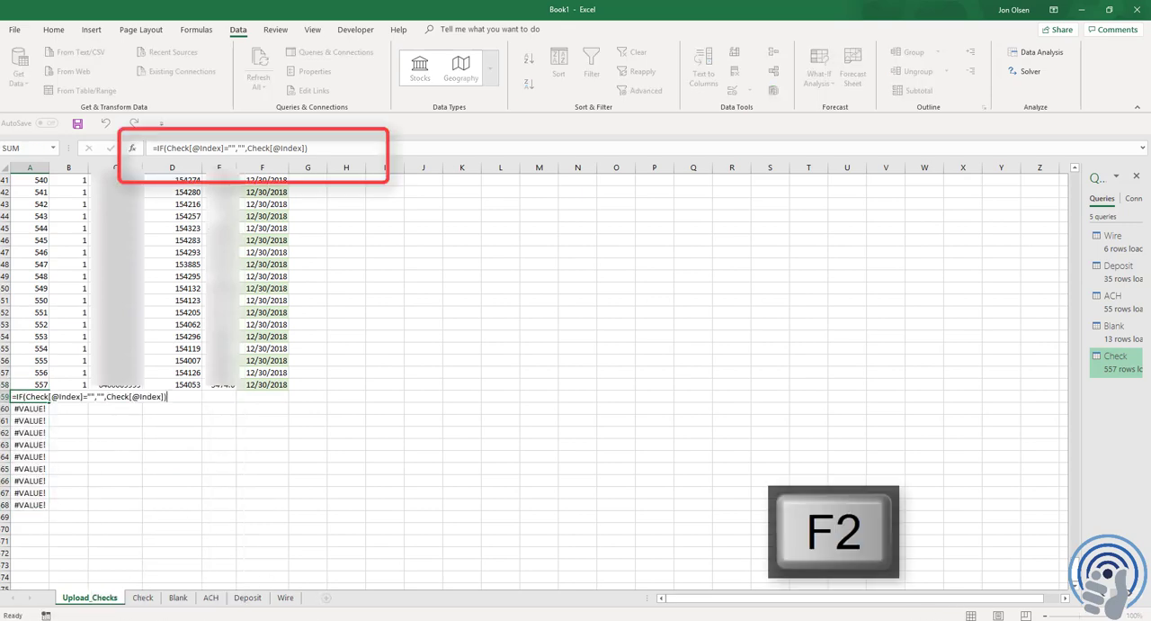
pyautogui.write('ifer')
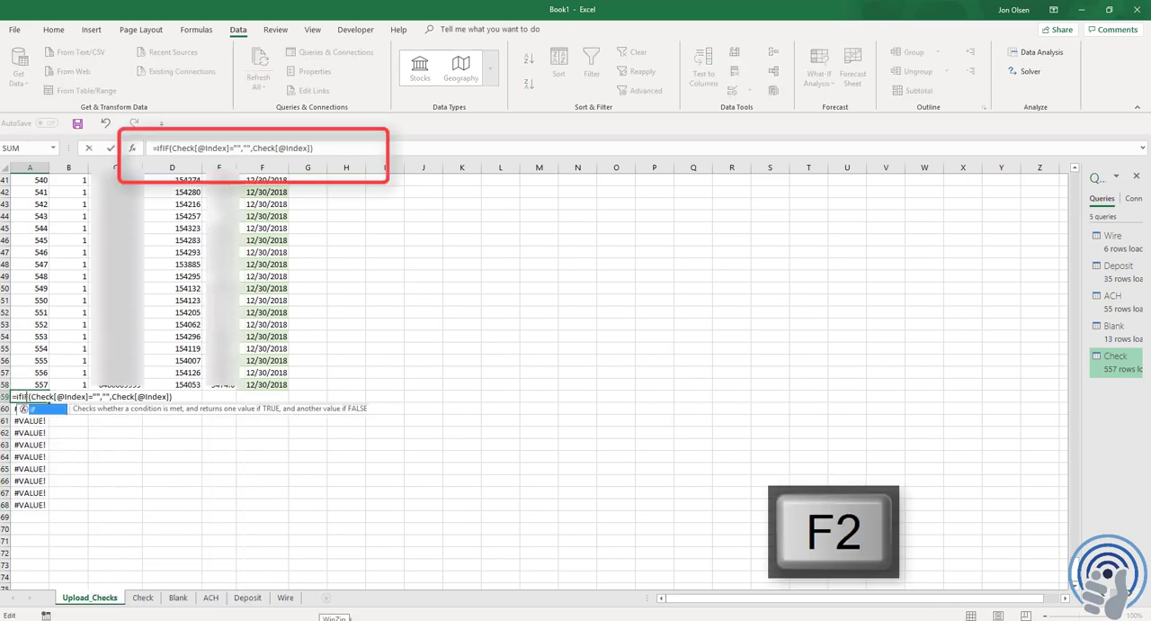
pyautogui.write('ror(')
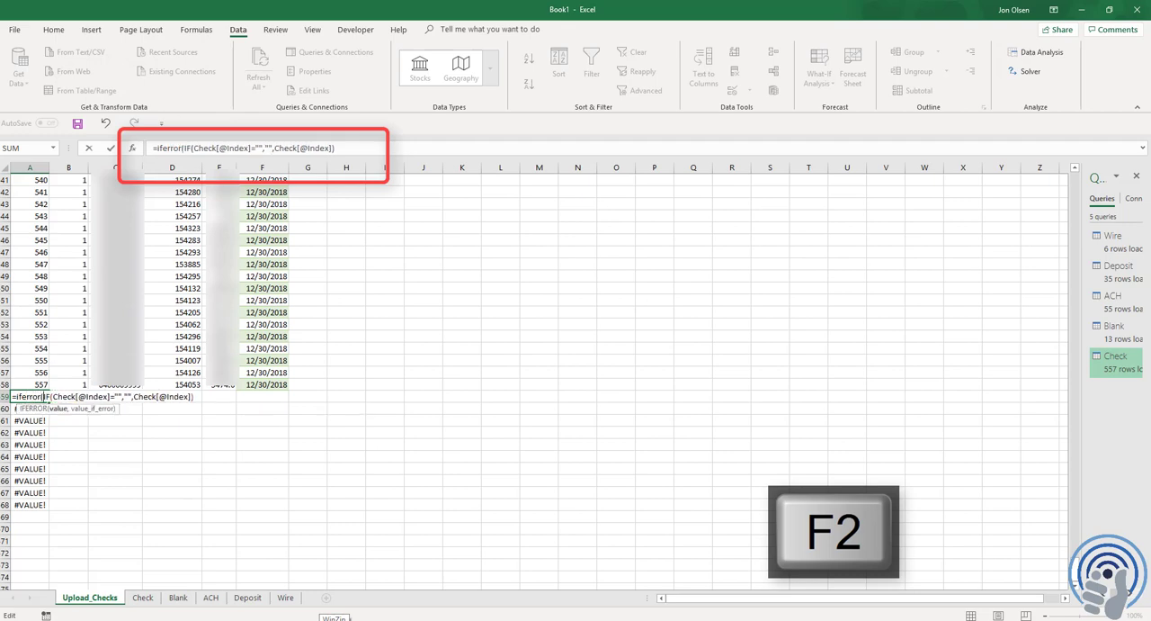
pyautogui.write(',"')
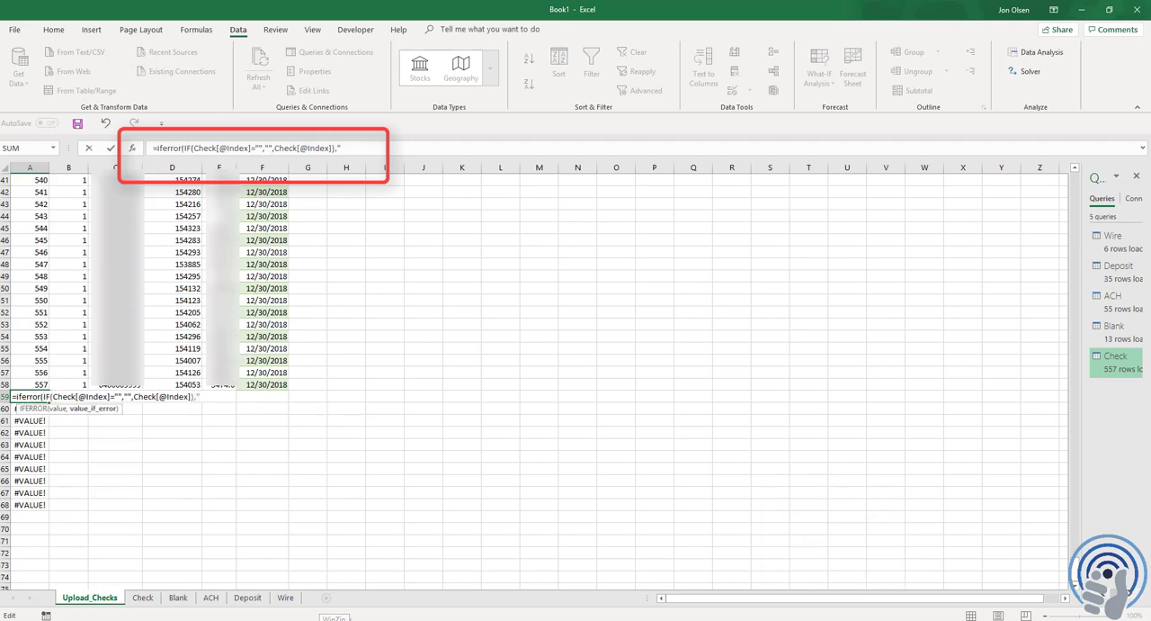
pyautogui.write('")')
pyautogui.press('Return')
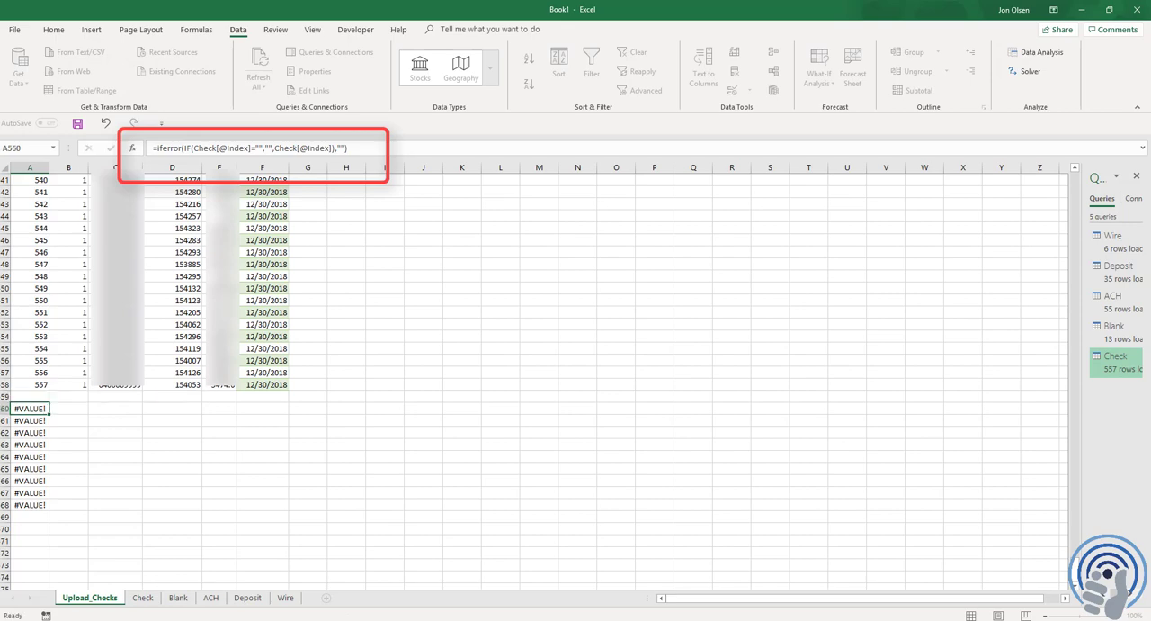
# Review the index formulas in column A, and copy the IFERROR version of the formula from A559
pyautogui.press('Up')
pyautogui.press('Up')
pyautogui.hotkey('ctrl', 'Up')
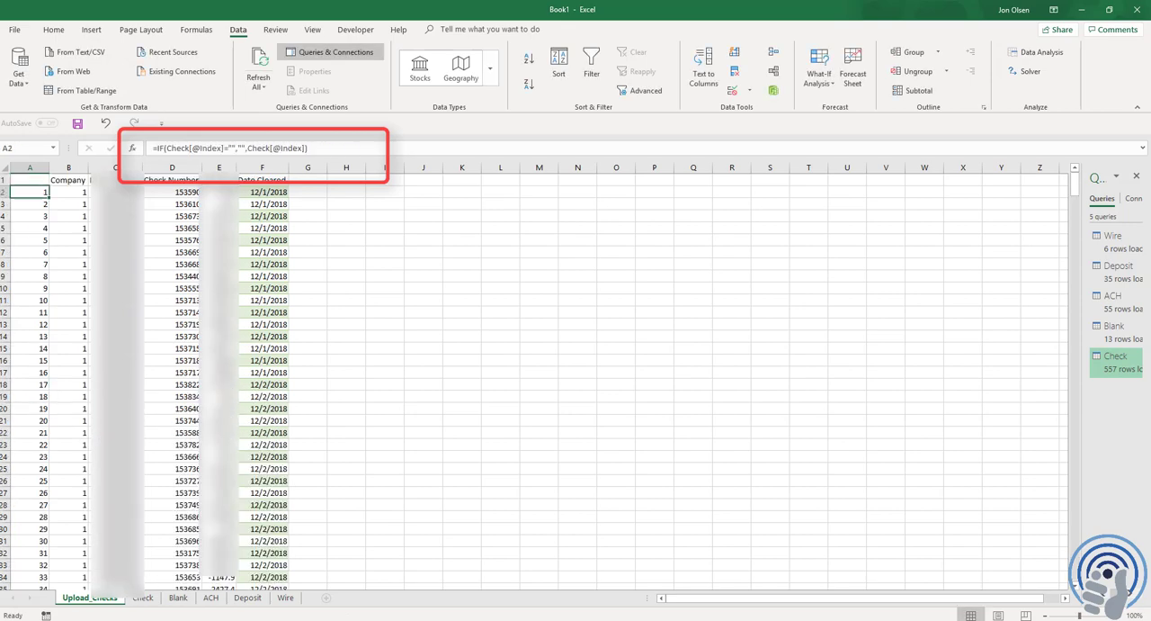
pyautogui.hotkey('ctrl', 'shift', 'Down')
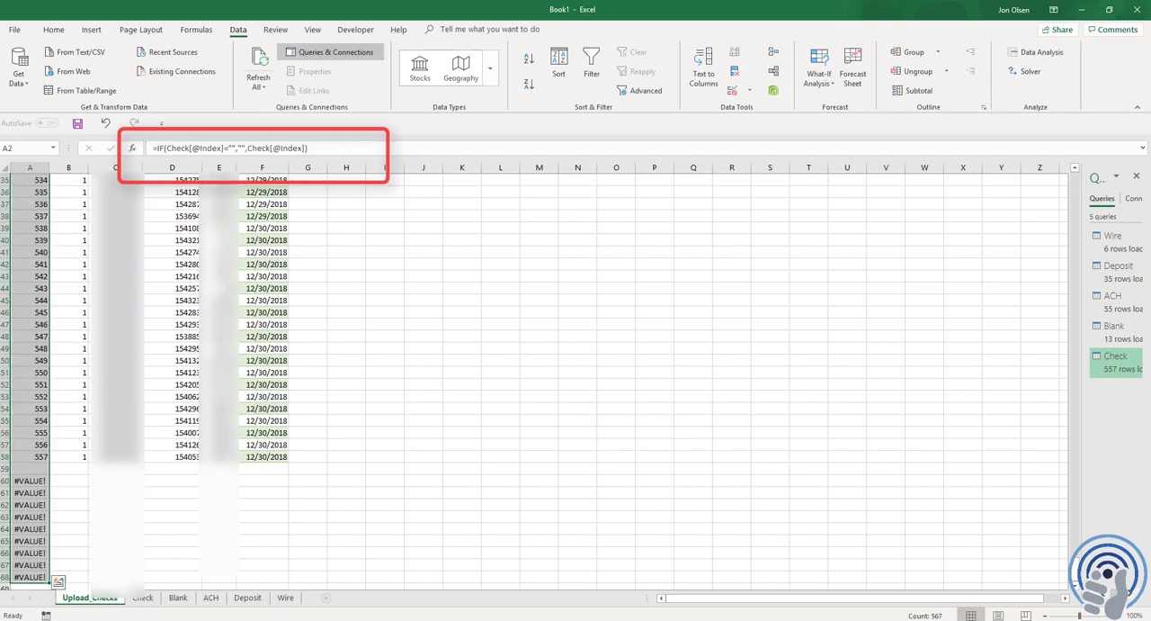
pyautogui.hotkey('ctrl', 'Down')
pyautogui.press('Up')
pyautogui.press('Up')
pyautogui.press('Up')
pyautogui.press('Up')
pyautogui.press('Up')
pyautogui.press('Up')
pyautogui.press('Up')
pyautogui.press('Up')
pyautogui.press('Up')
pyautogui.press('Up')
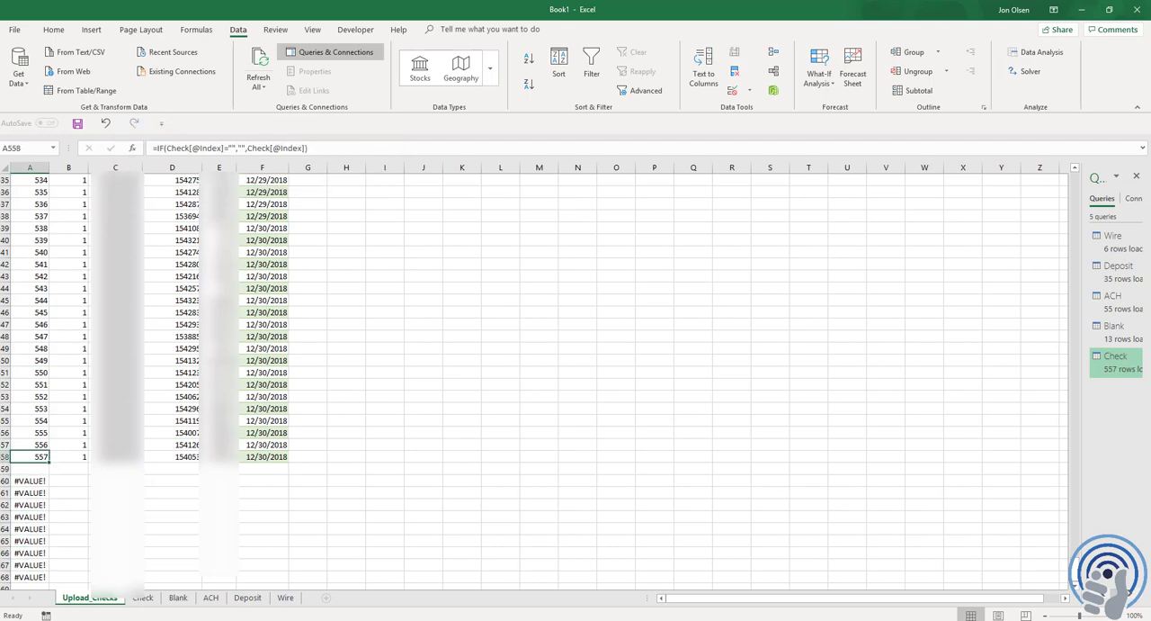
pyautogui.press('Down')
pyautogui.hotkey('ctrl', 'c')
# Paste the copied IFERROR index formula over column A from A2 through A1000
pyautogui.hotkey('ctrl', 'Home')
pyautogui.press('Down')
pyautogui.hotkey('ctrl', 'shift', 'Down')
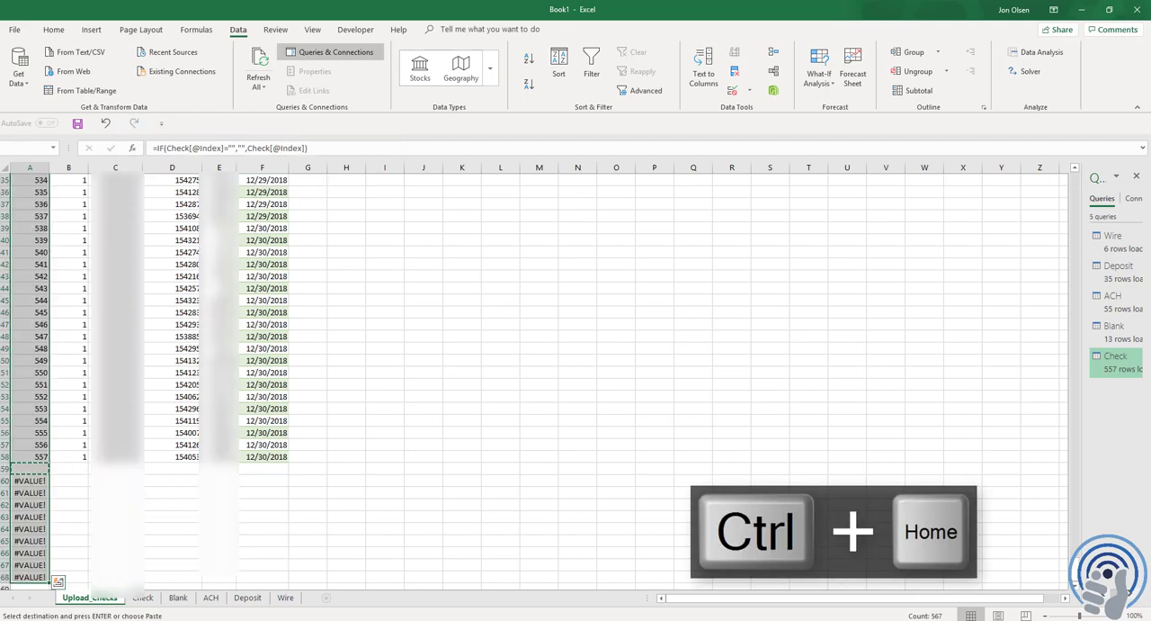
pyautogui.hotkey('shift', 'pagedown')
pyautogui.hotkey('shift', 'pagedown')
pyautogui.hotkey('shift', 'pagedown')
pyautogui.hotkey('shift', 'pagedown')
pyautogui.hotkey('shift', 'pagedown')
pyautogui.hotkey('shift', 'pagedown')
pyautogui.hotkey('shift', 'pagedown')
pyautogui.hotkey('shift', 'pagedown')
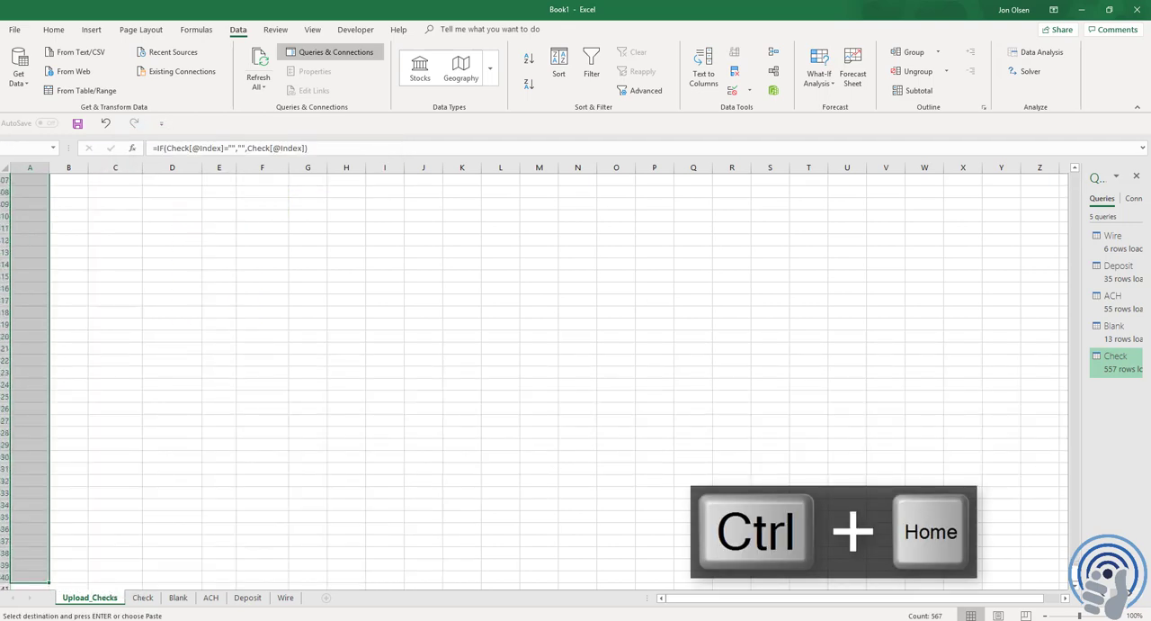
pyautogui.hotkey('shift', 'pagedown')
pyautogui.hotkey('shift', 'pagedown')
pyautogui.hotkey('shift', 'pagedown')
pyautogui.hotkey('shift', 'pagedown')
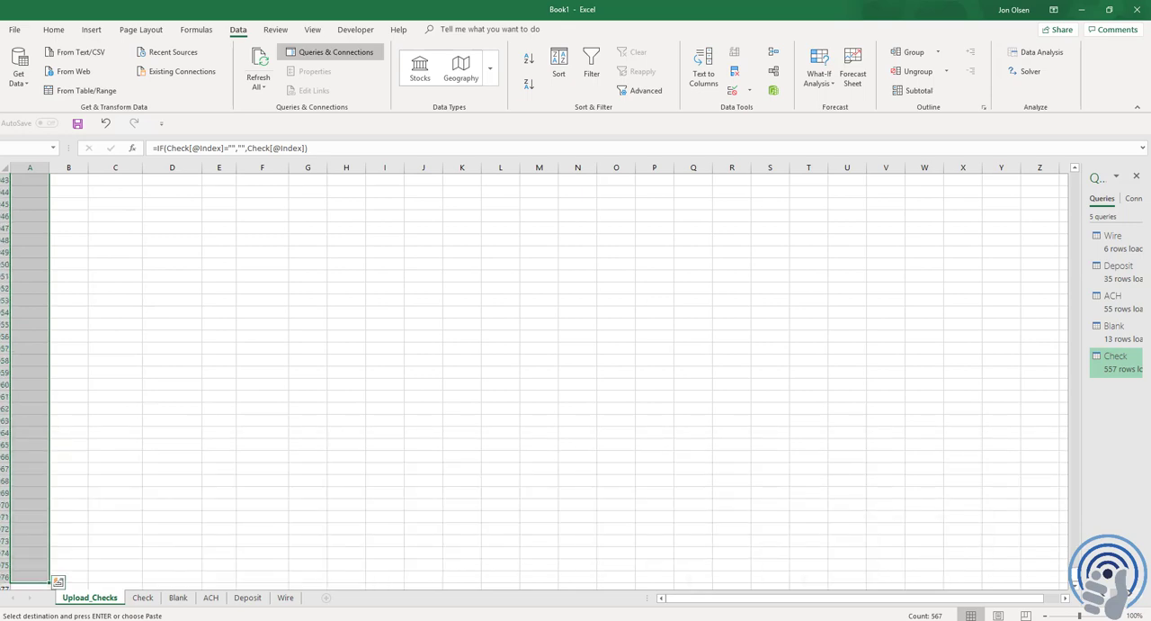
pyautogui.hotkey('shift', 'pagedown')
pyautogui.hotkey('shift', 'pagedown')
pyautogui.hotkey('shift', 'pagedown')
pyautogui.hotkey('shift', 'pagedown')
pyautogui.hotkey('shift', 'Up')
pyautogui.hotkey('shift', 'Up')
pyautogui.hotkey('shift', 'Up')
pyautogui.hotkey('shift', 'Up')
pyautogui.hotkey('shift', 'Up')
pyautogui.hotkey('shift', 'Up')
pyautogui.hotkey('shift', 'Up')
pyautogui.hotkey('shift', 'Up')
pyautogui.hotkey('shift', 'Up')
pyautogui.hotkey('shift', 'Up')
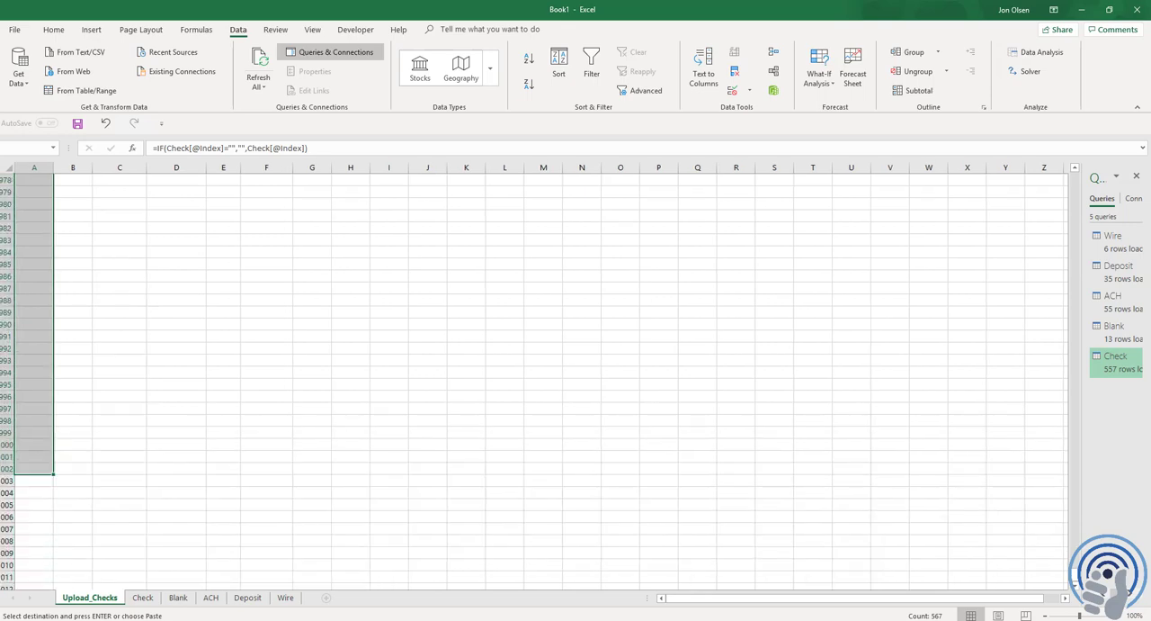
pyautogui.hotkey('ctrl', 'v')
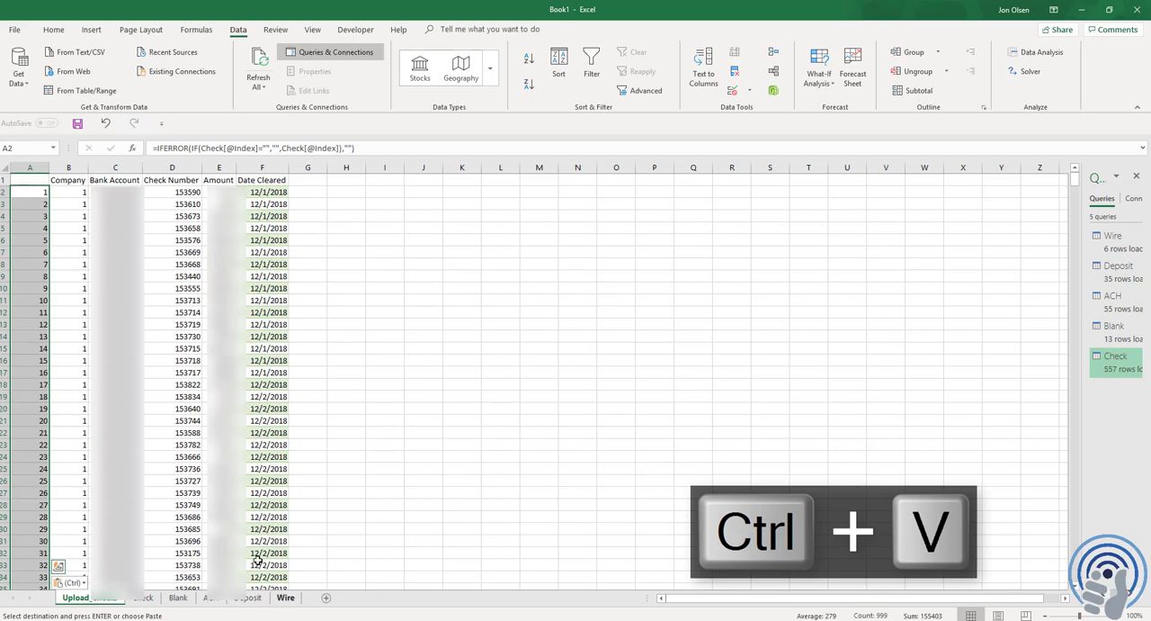
# Shade the whole of column A with a light blue fill
pyautogui.click(30, 166)
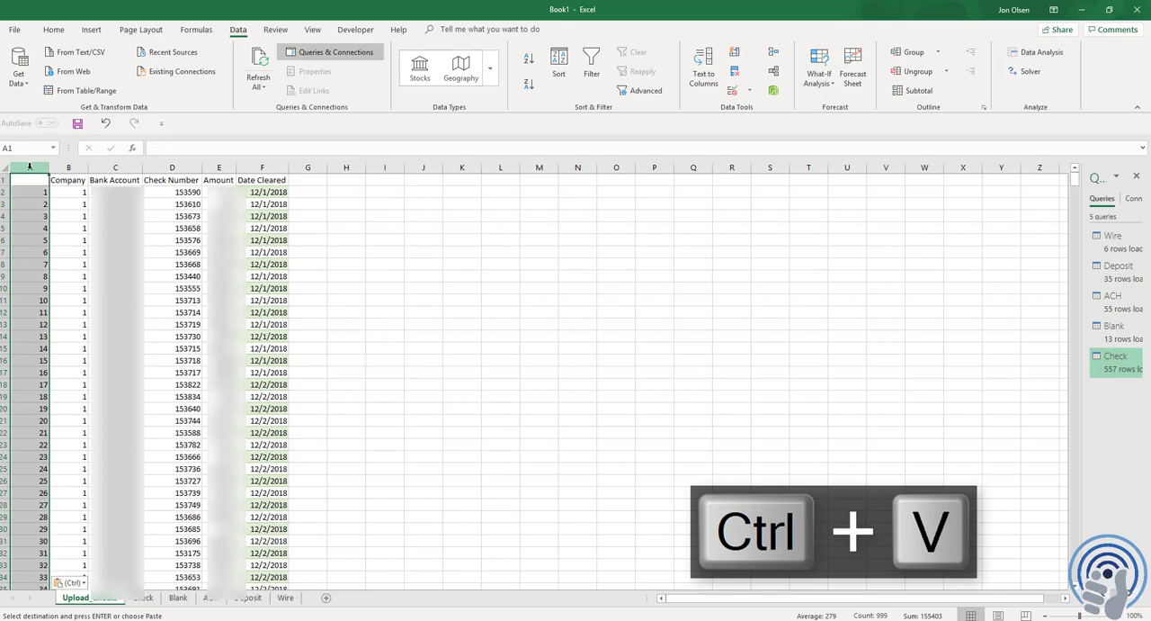
pyautogui.click(53, 30)
pyautogui.click(267, 83)
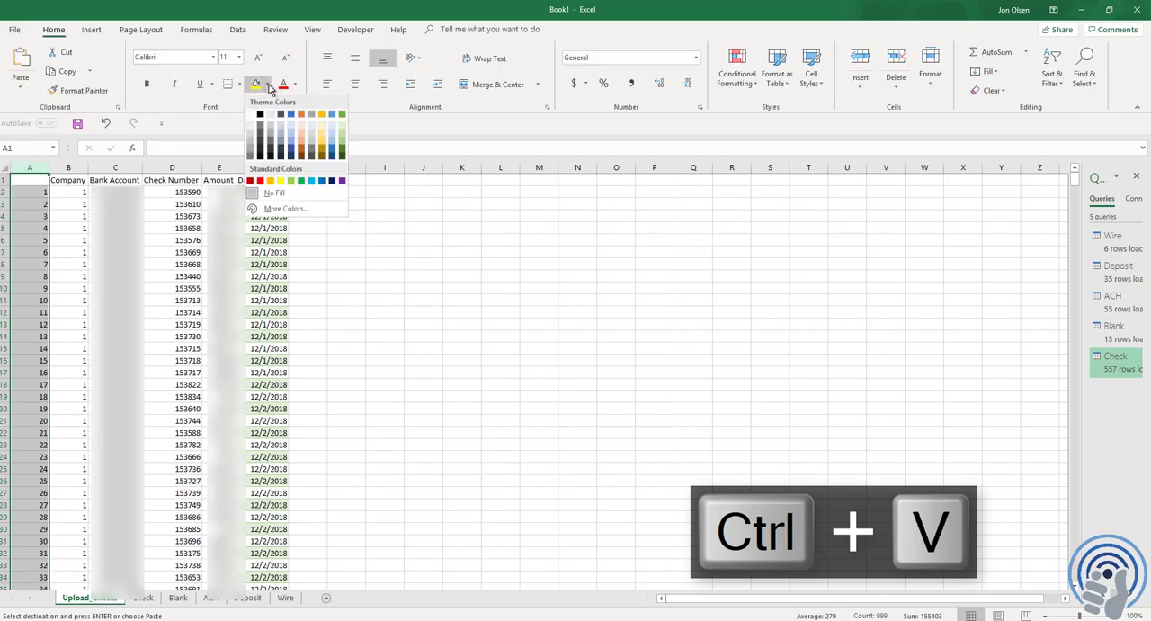
pyautogui.click(331, 147)
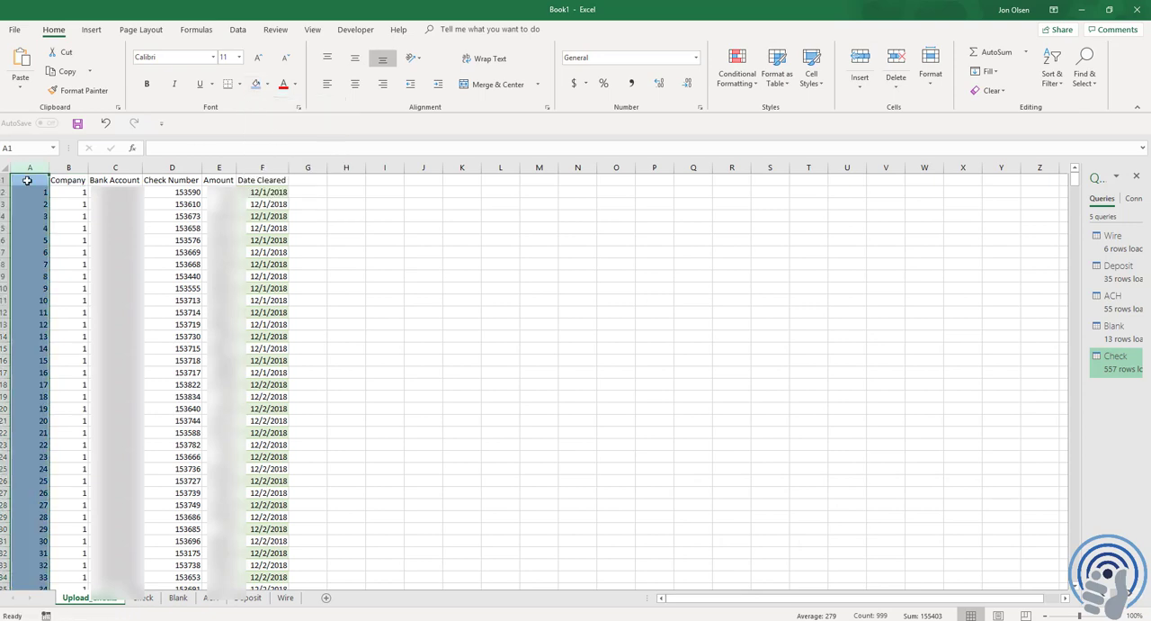
# Enter the header Index in A1 above the index formulas
pyautogui.click(24, 181)
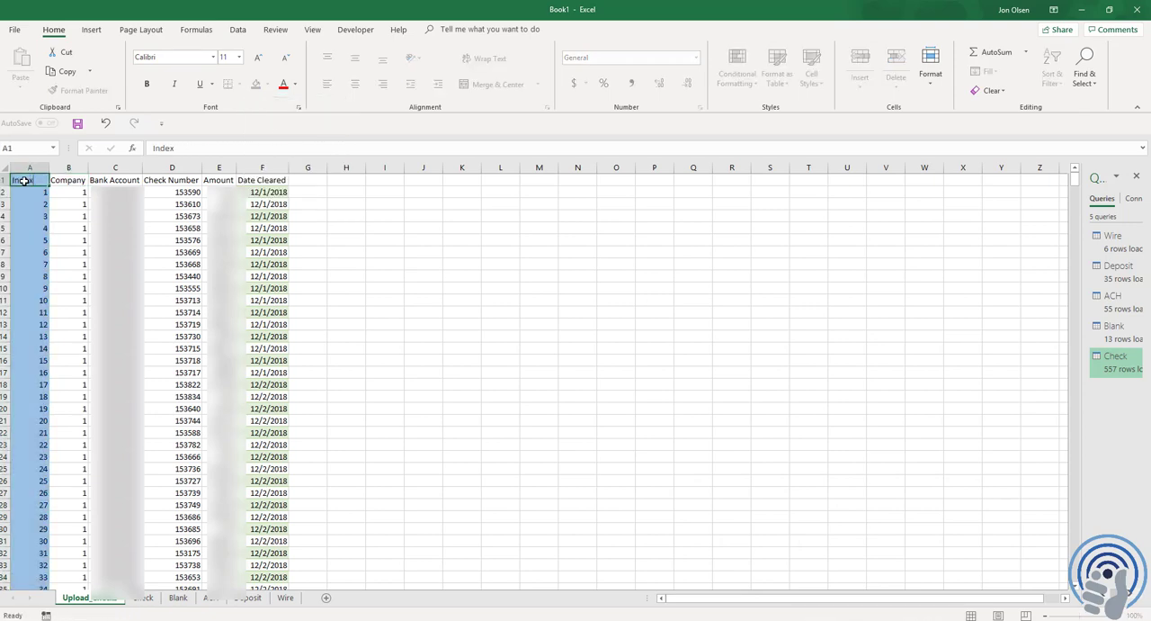
pyautogui.press('Return')
pyautogui.press('Up')
pyautogui.press('Right')
pyautogui.press('F2')
pyautogui.press('Return')
pyautogui.press('Up')
pyautogui.press('Return')
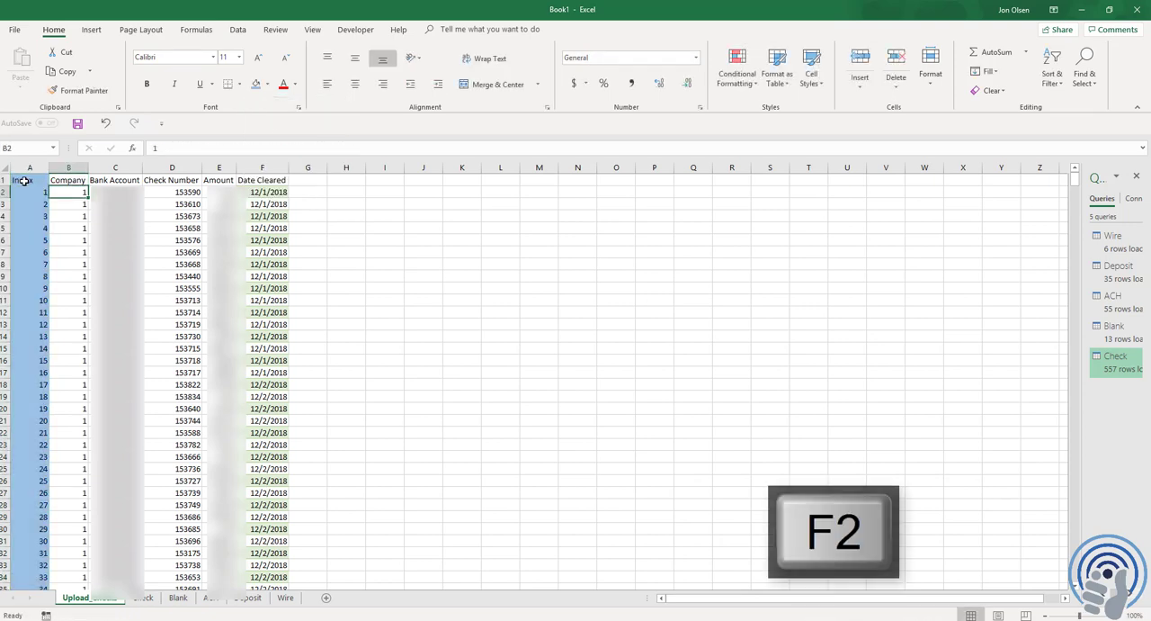
# Shade the first Company and Bank Account cells, B2:C2, with a light orange fill
pyautogui.hotkey('shift', 'Right')
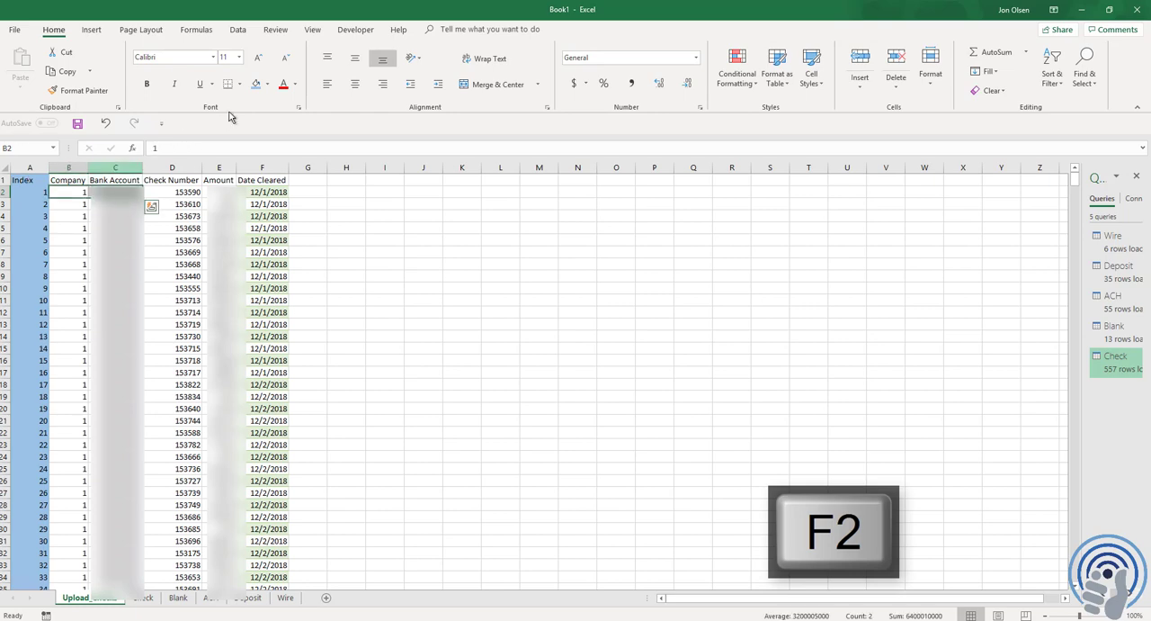
pyautogui.click(268, 86)
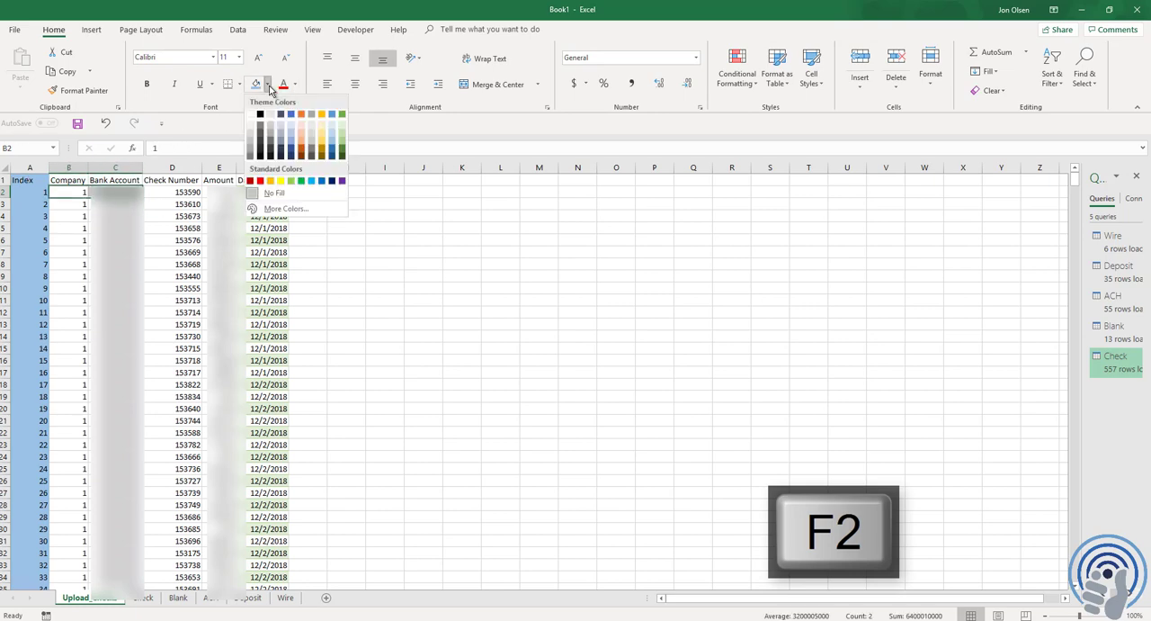
pyautogui.click(302, 126)
pyautogui.click(122, 196)
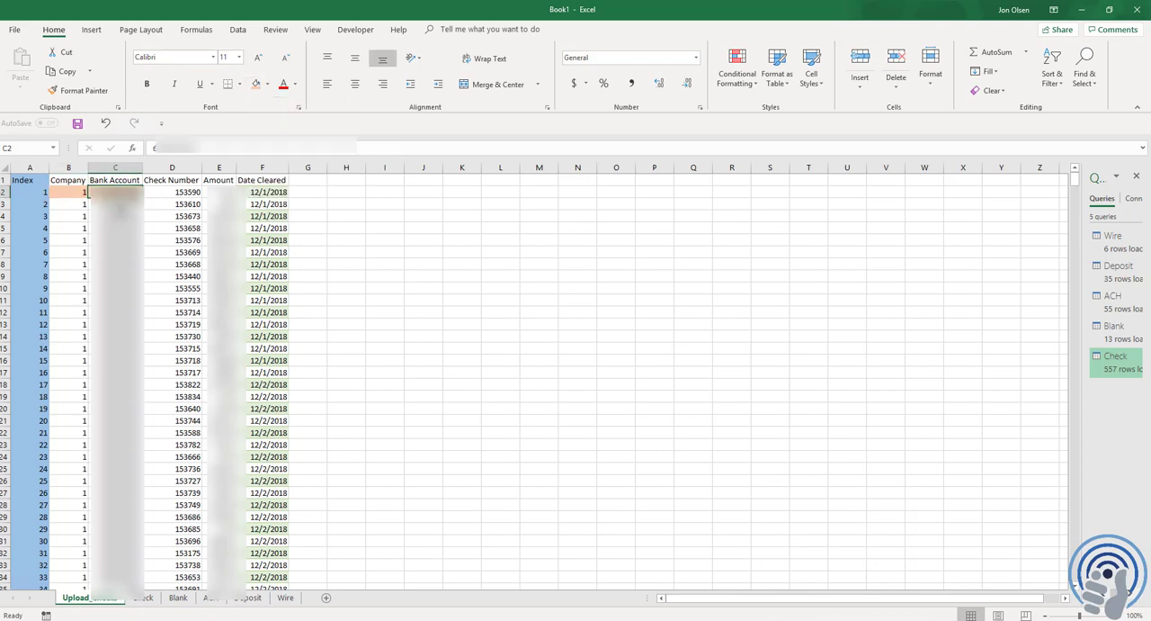
# Link B3 and C3 to the cells directly above them with =B2 and =C2
pyautogui.press('Down')
pyautogui.press('Left')
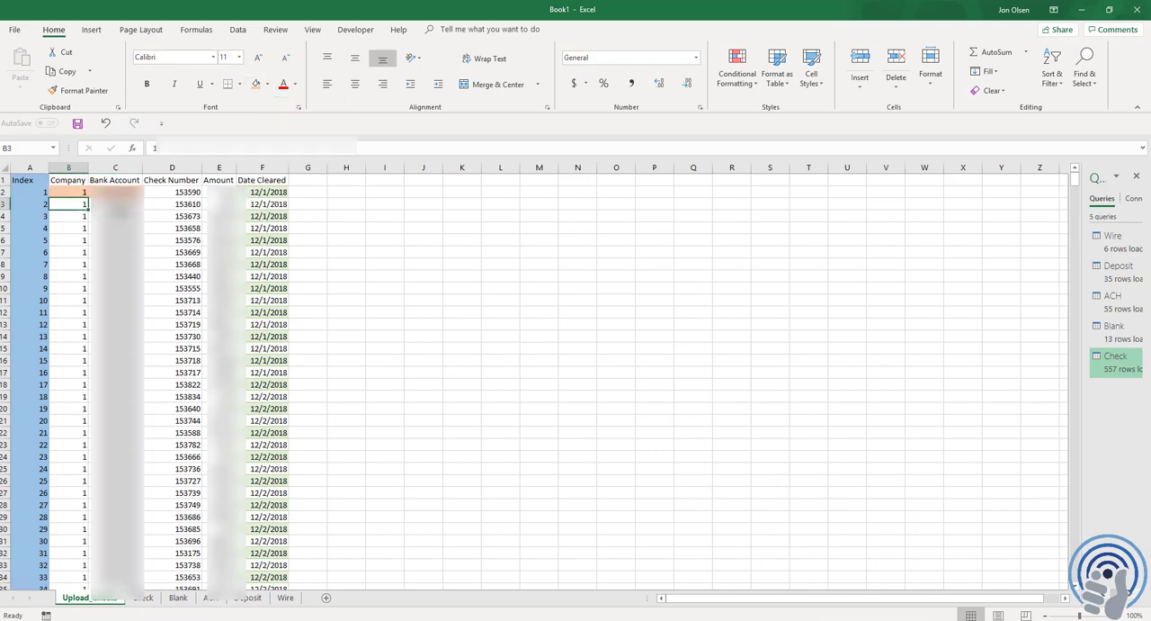
pyautogui.press('Right')
pyautogui.write('=')
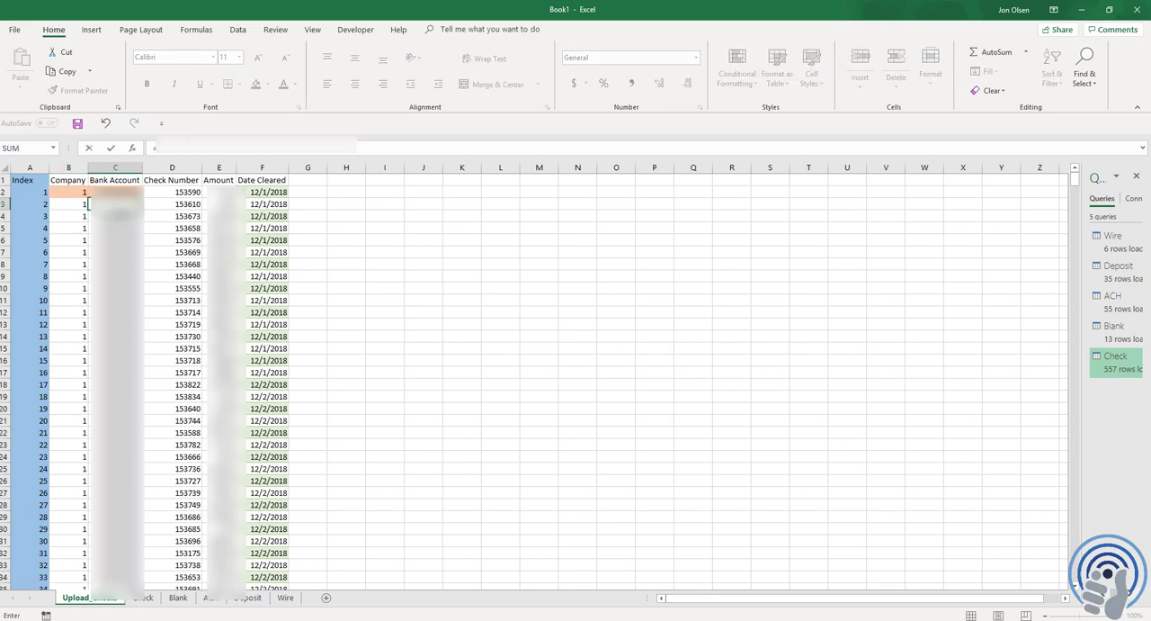
pyautogui.press('Up')
pyautogui.hotkey('ctrl', 'Return')
# Copy the linked formulas in B3:C3 down the Company and Bank Account columns through row 1000
pyautogui.press('Left')
pyautogui.hotkey('shift', 'Right')
pyautogui.hotkey('ctrl', 'c')
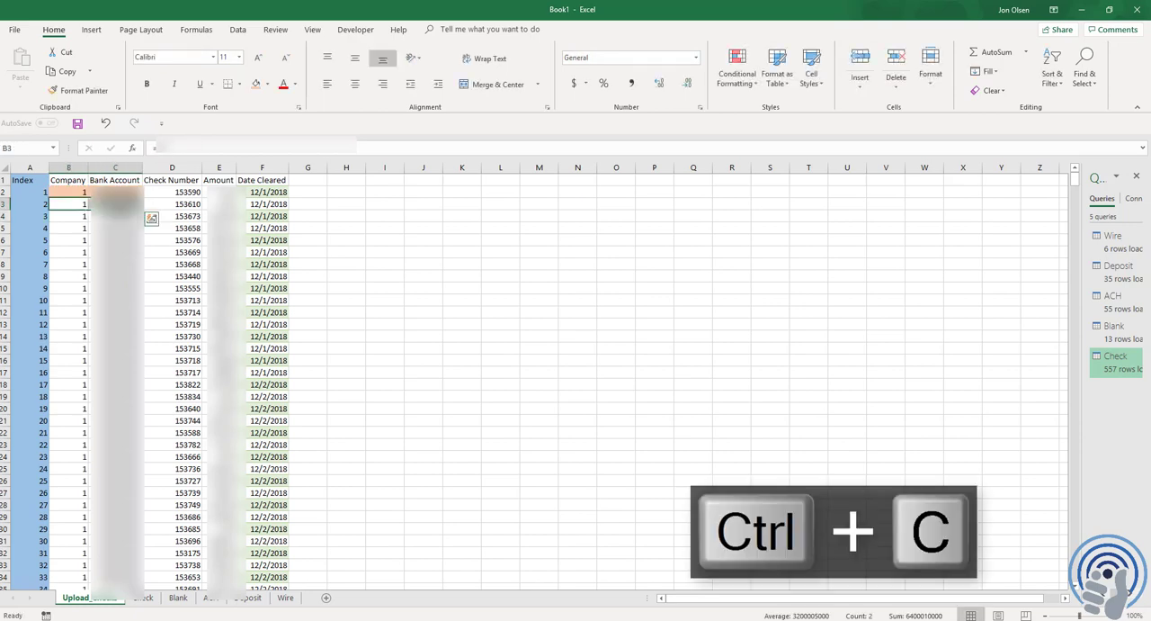
pyautogui.hotkey('ctrl', 'shift', 'Down')
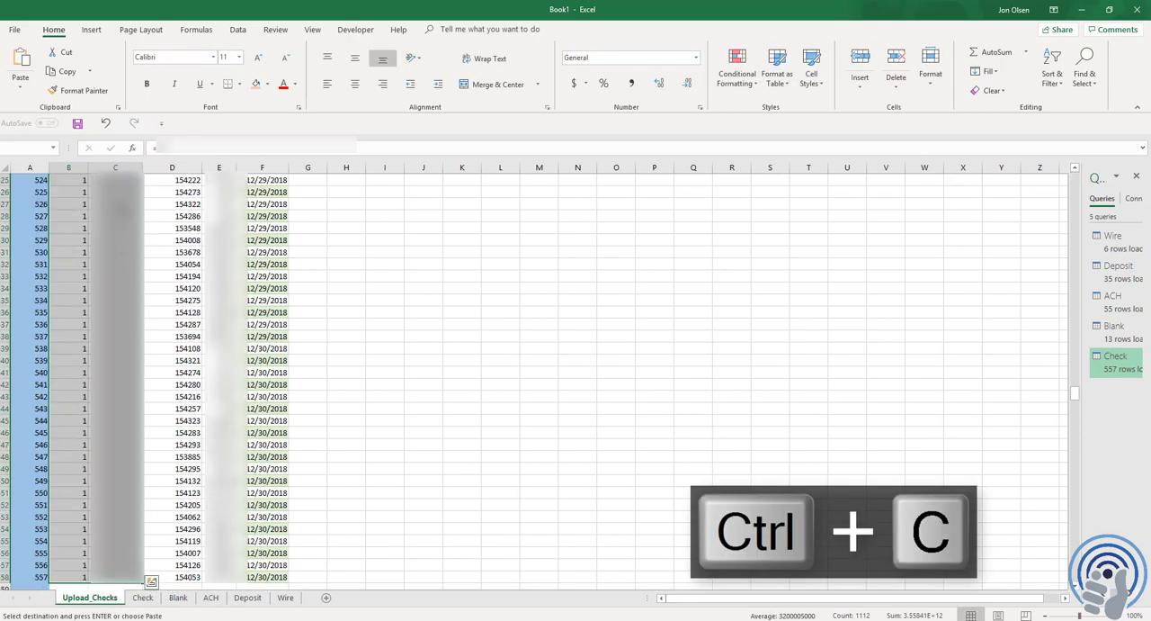
pyautogui.hotkey('shift', 'pagedown')
pyautogui.hotkey('shift', 'pagedown')
pyautogui.hotkey('shift', 'pagedown')
pyautogui.hotkey('shift', 'pagedown')
pyautogui.hotkey('shift', 'pagedown')
pyautogui.hotkey('shift', 'pagedown')
pyautogui.hotkey('shift', 'pagedown')
pyautogui.hotkey('shift', 'pagedown')
pyautogui.hotkey('shift', 'pagedown')
pyautogui.hotkey('shift', 'pagedown')
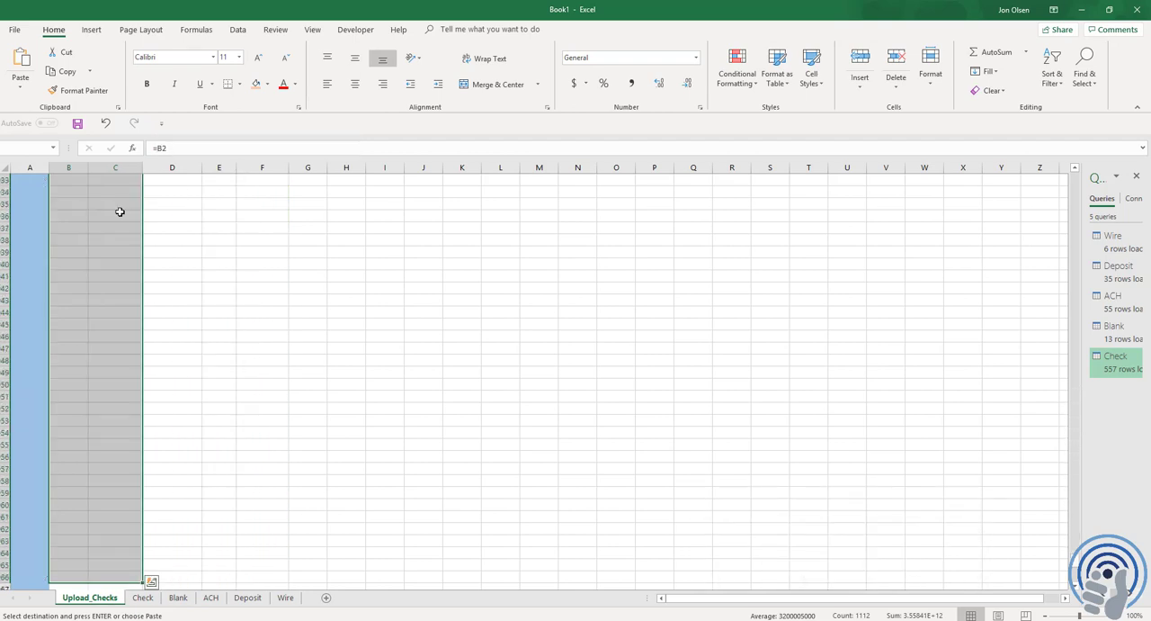
pyautogui.hotkey('shift', 'pagedown')
pyautogui.hotkey('shift', 'pagedown')
pyautogui.hotkey('shift', 'pagedown')
pyautogui.hotkey('ctrl', 'v')
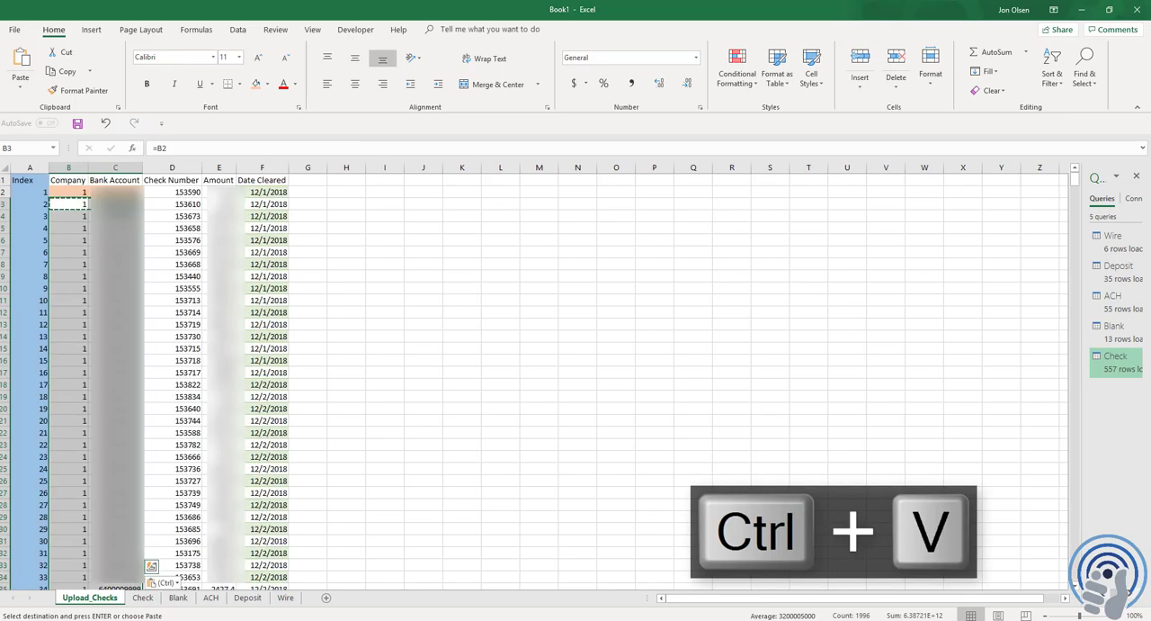
# Start a VLOOKUP formula in the first Check Number cell, D2, with A2 as the lookup value
pyautogui.hotkey('ctrl', 'Home')
pyautogui.press('Right')
pyautogui.press('Right')
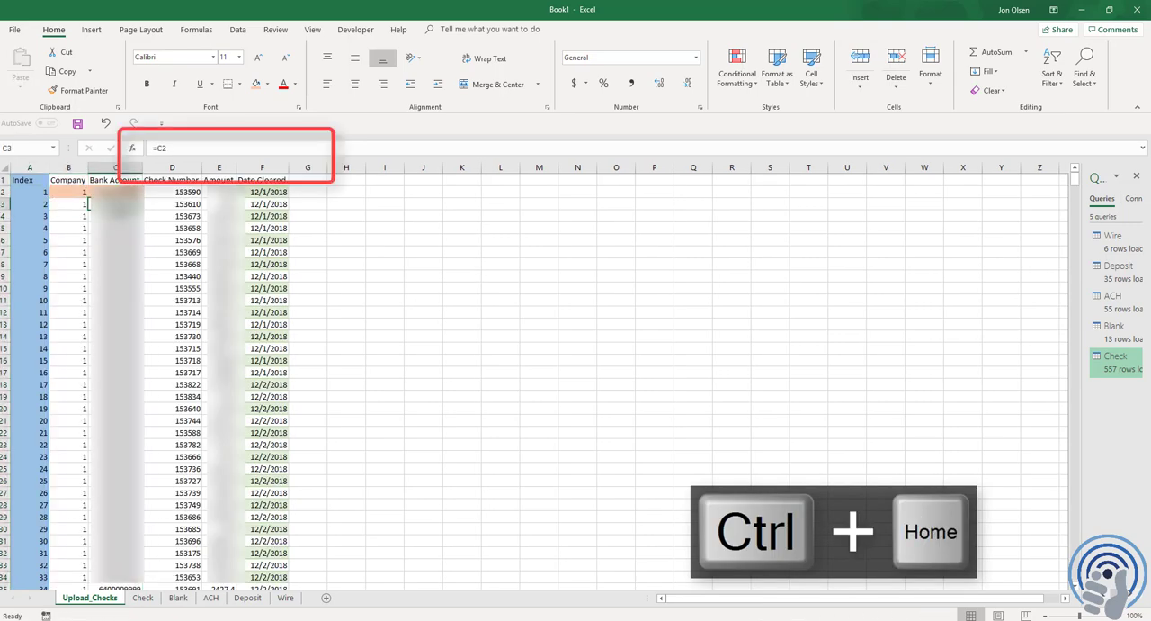
pyautogui.press('F2')
pyautogui.write('=')
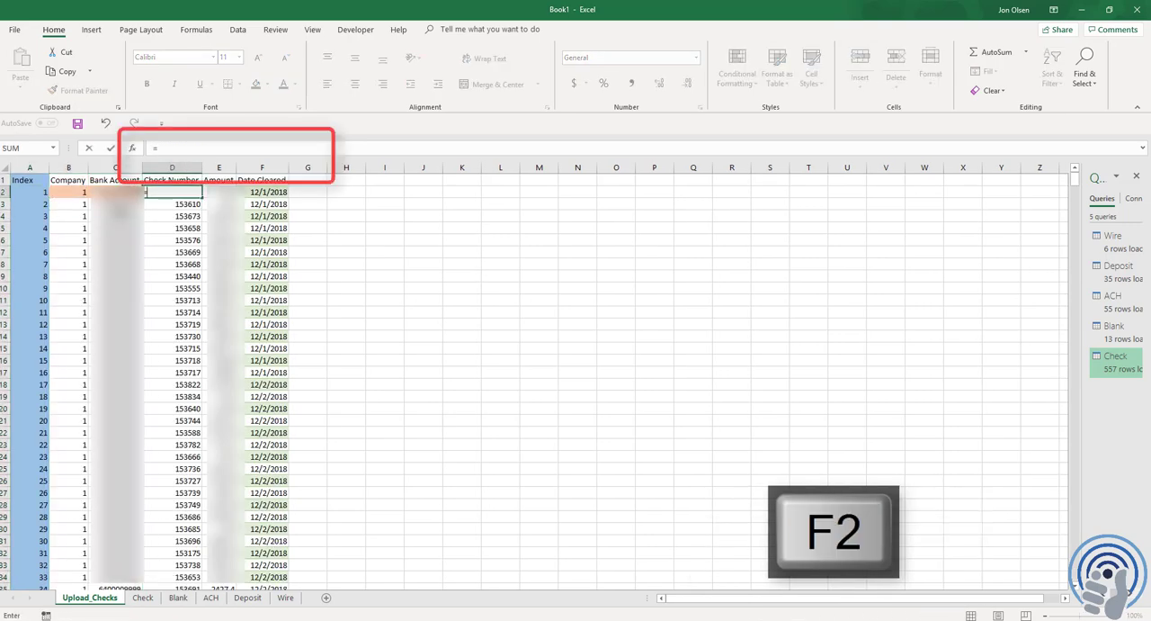
pyautogui.write('vlookup(')
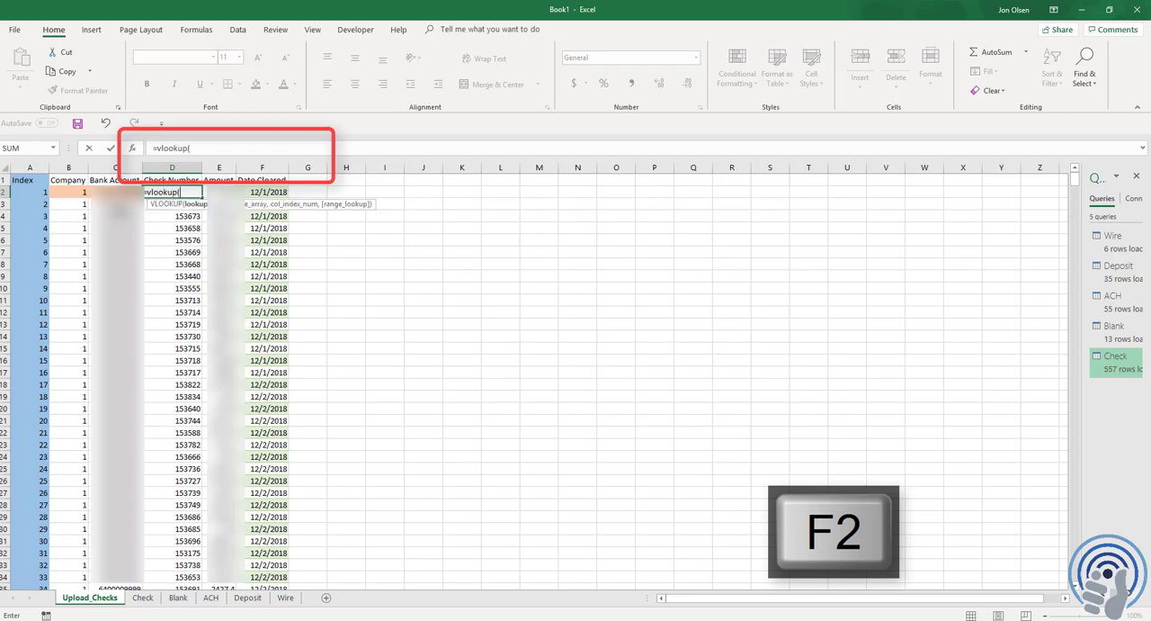
pyautogui.press('Left')
pyautogui.press('Left')
pyautogui.press('Left')
pyautogui.write(',')
# Complete the D2 lookup with columns A:G of the Check sheet, column index 7 and exact match 0, and inspect the formula
pyautogui.hotkey('ctrl', 'pagedown')
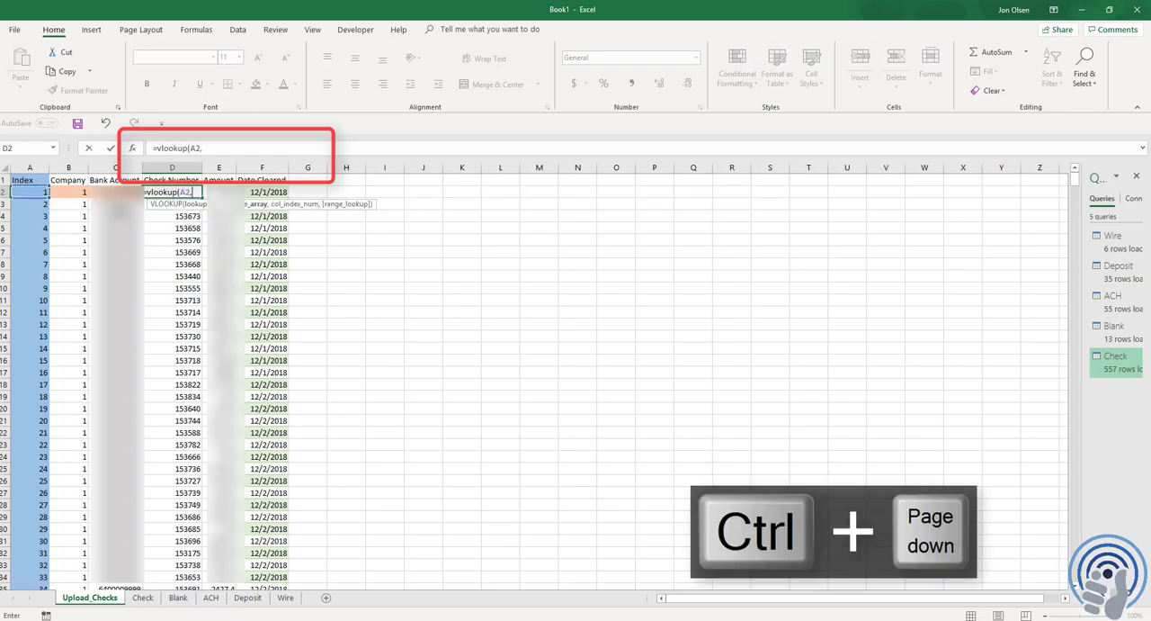
pyautogui.hotkey('ctrl', 'Home')
pyautogui.click(28, 168)
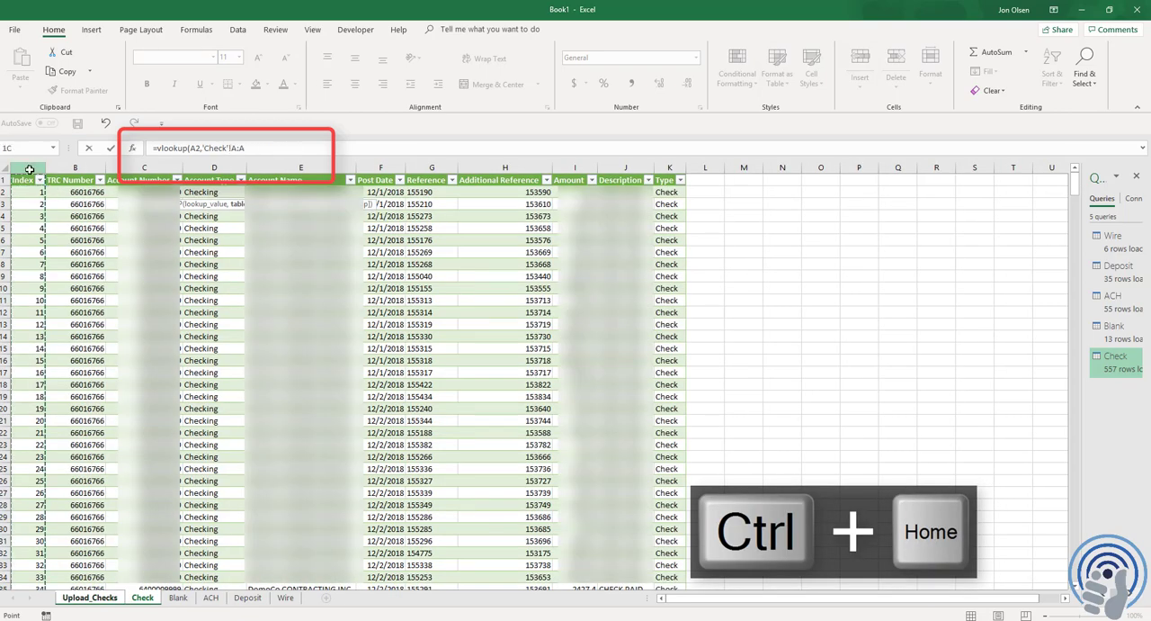
pyautogui.moveTo(41, 169); pyautogui.dragTo(127, 175)
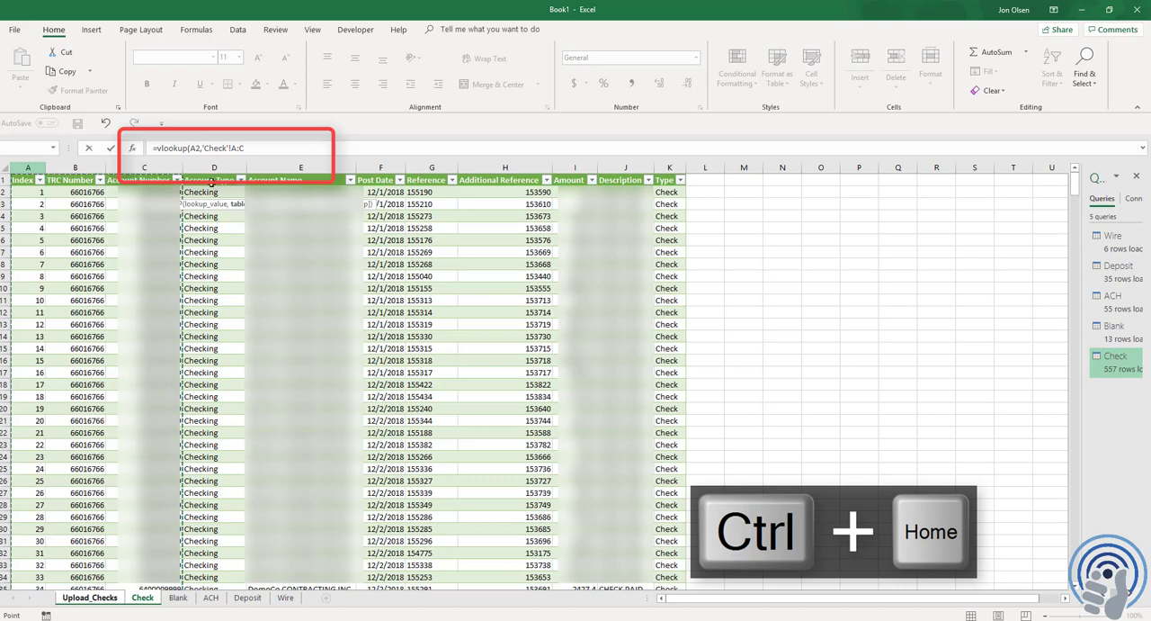
pyautogui.moveTo(211, 183); pyautogui.dragTo(425, 187)
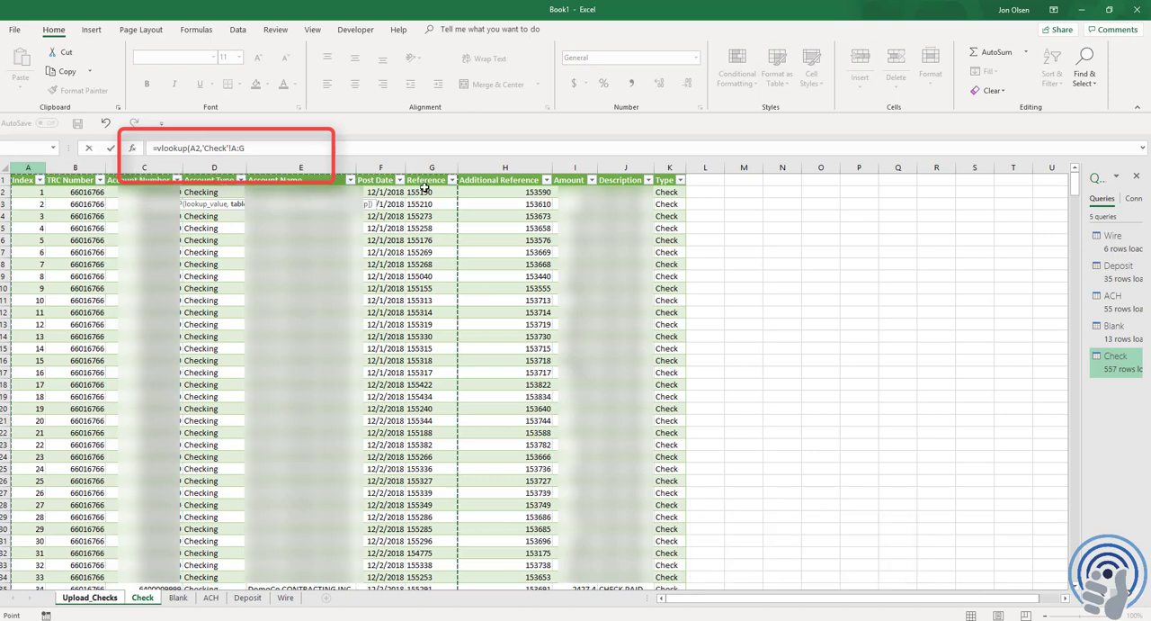
pyautogui.write(',7')
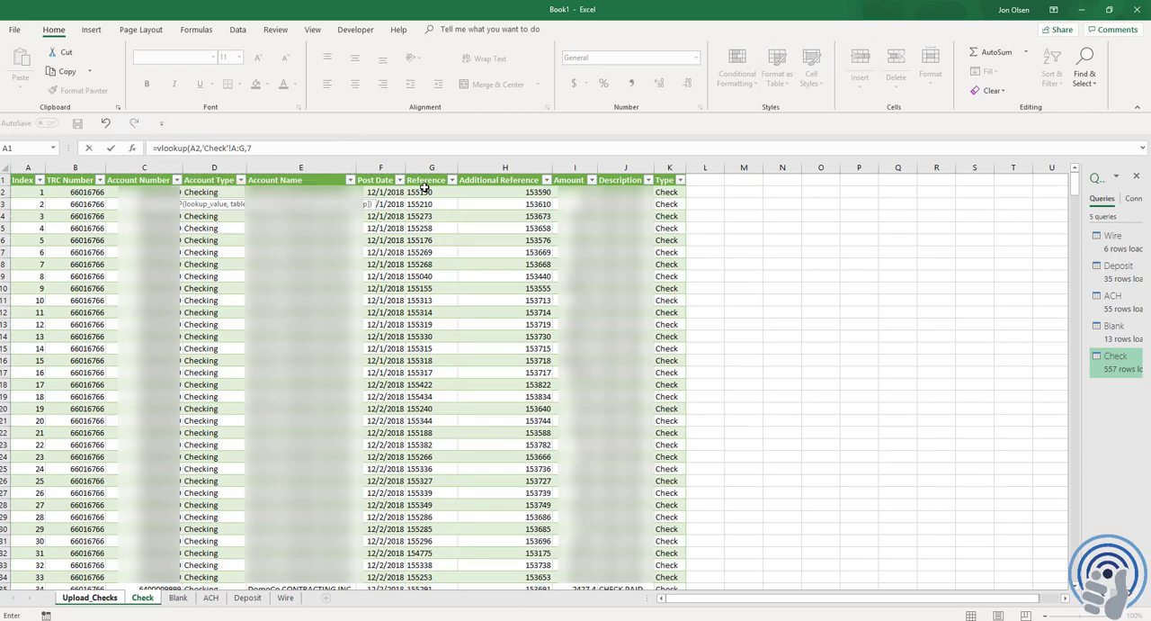
pyautogui.write(',0)')
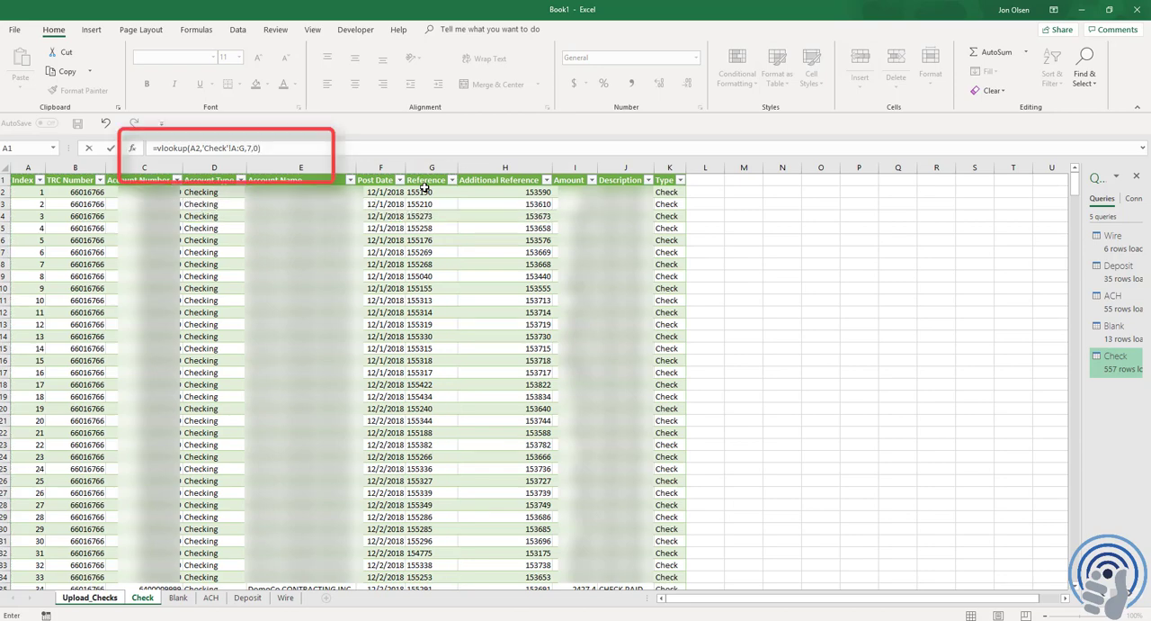
pyautogui.press('Return')
pyautogui.press('Up')
pyautogui.press('F2')
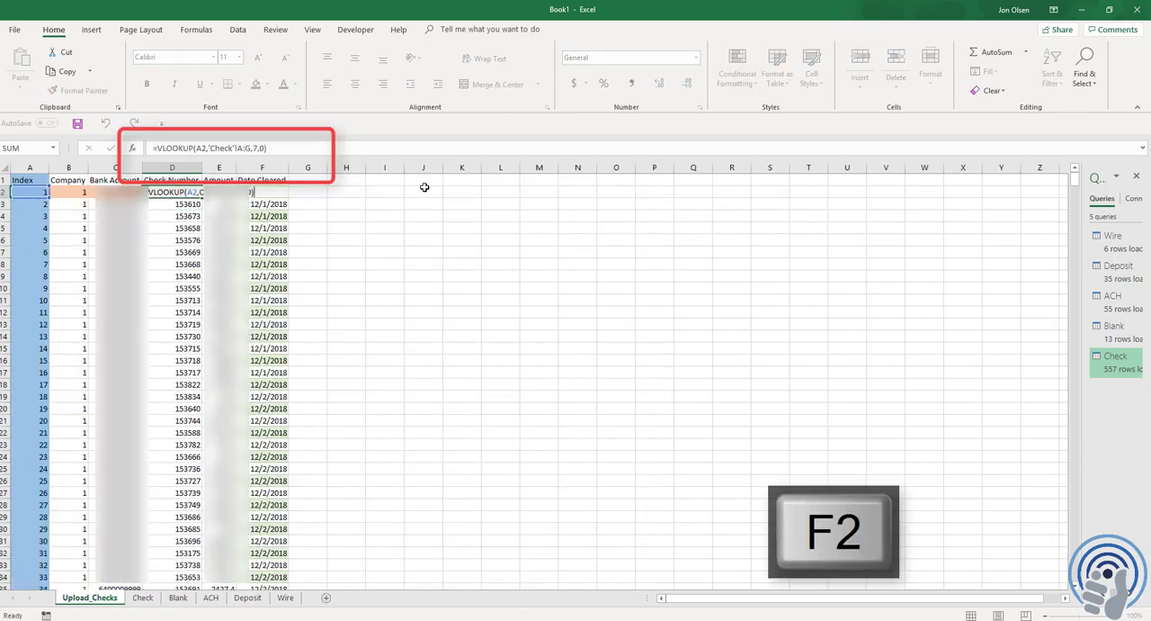
pyautogui.press('Escape')
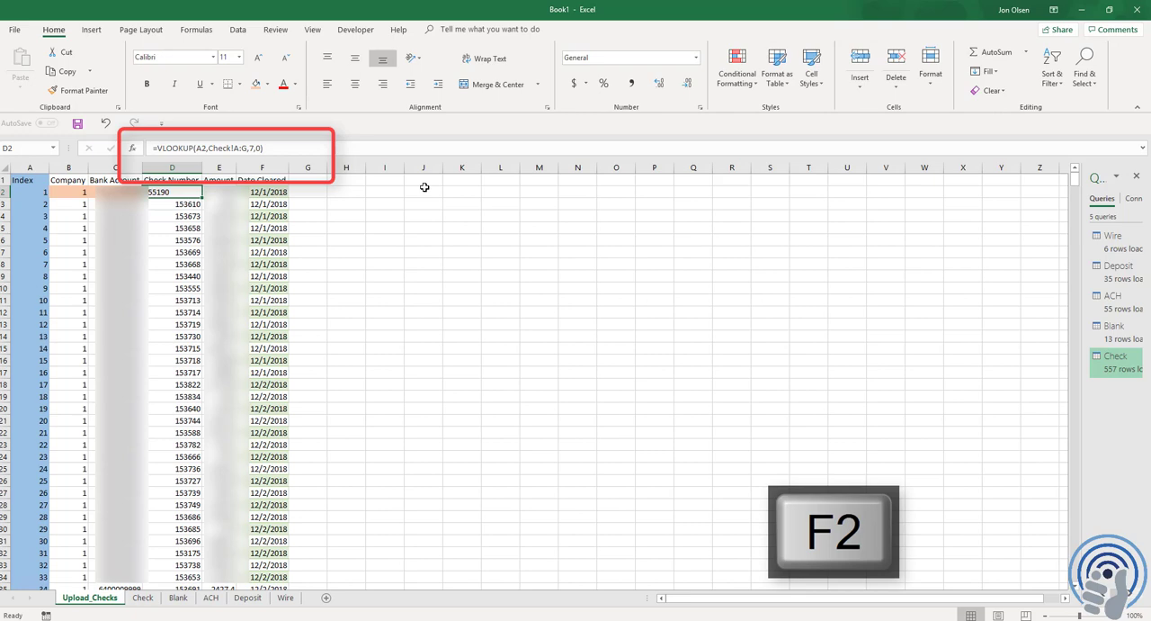
# Enter a VLOOKUP in the first Amount cell, E2, for A2 in columns A:I of the Check sheet, column index 9, exact match 0
pyautogui.press('Right')
pyautogui.write('=vlookup(')
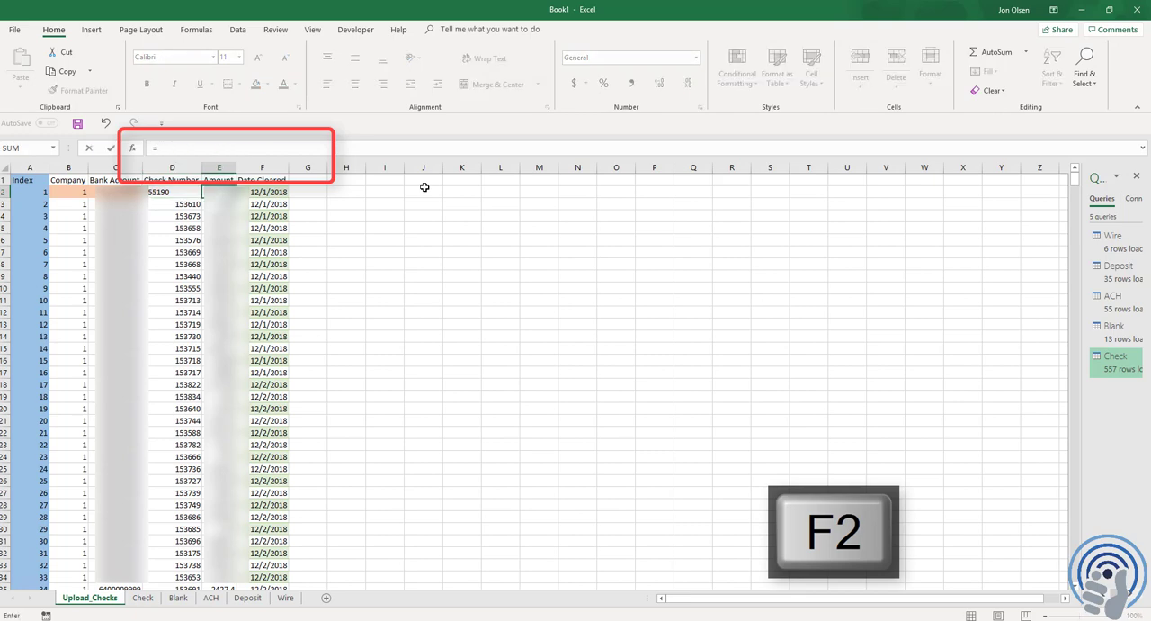
pyautogui.press('Left')
pyautogui.press('Left')
pyautogui.press('Left')
pyautogui.press('Left')
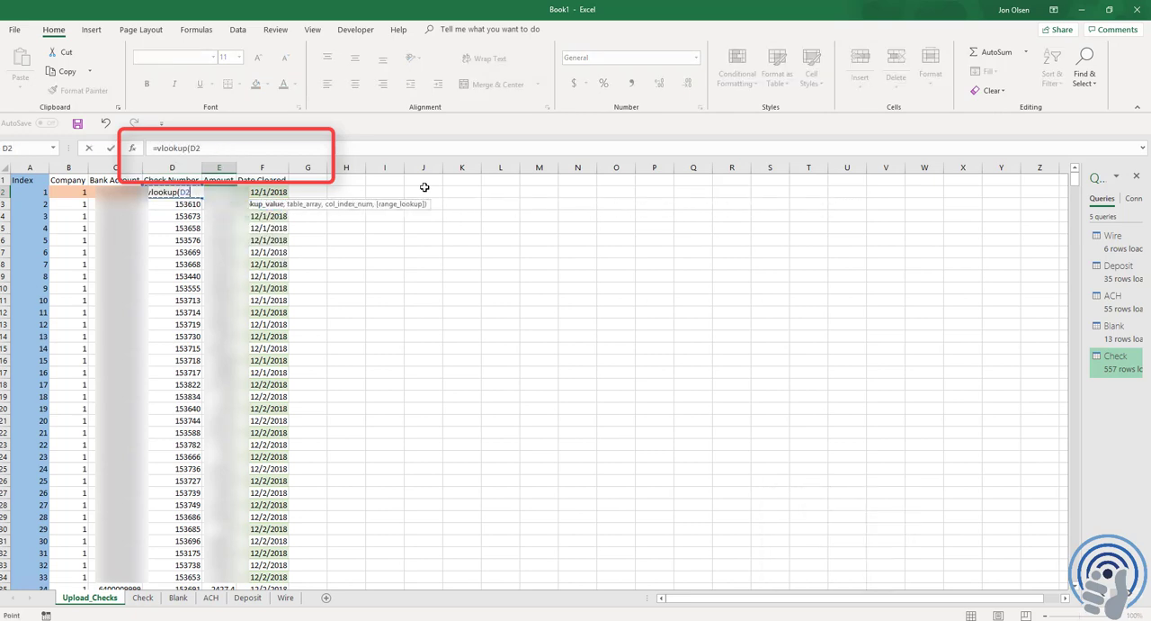
pyautogui.write(',')
pyautogui.hotkey('ctrl', 'pagedown')
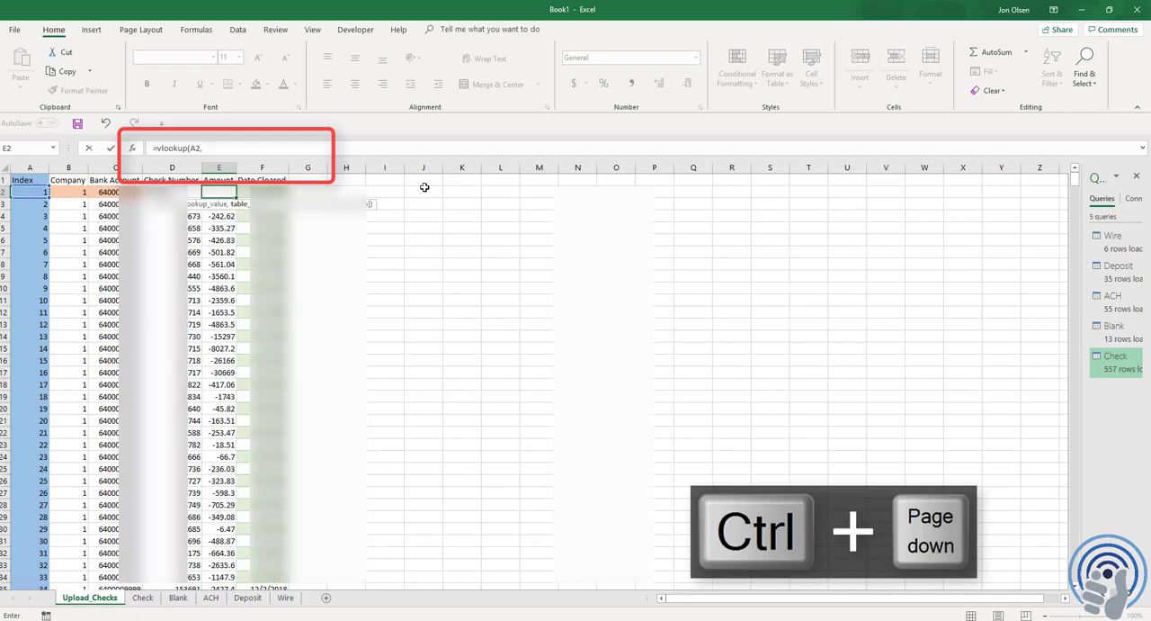
pyautogui.hotkey('ctrl', 'Home')
pyautogui.moveTo(28, 167); pyautogui.dragTo(540, 177)
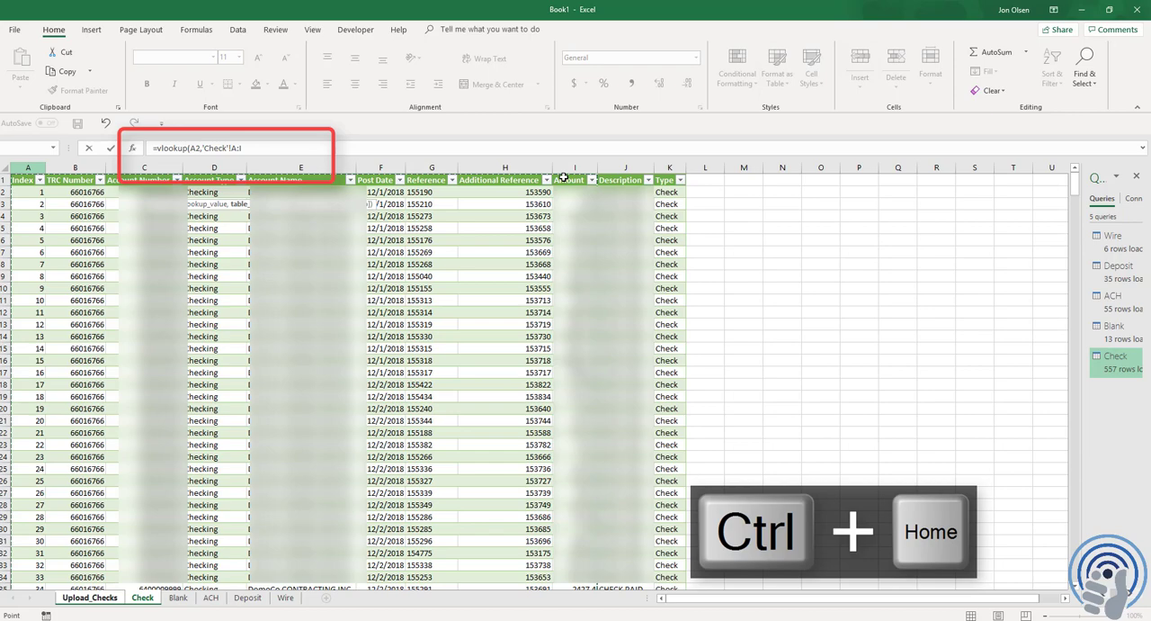
pyautogui.write(',9,0')
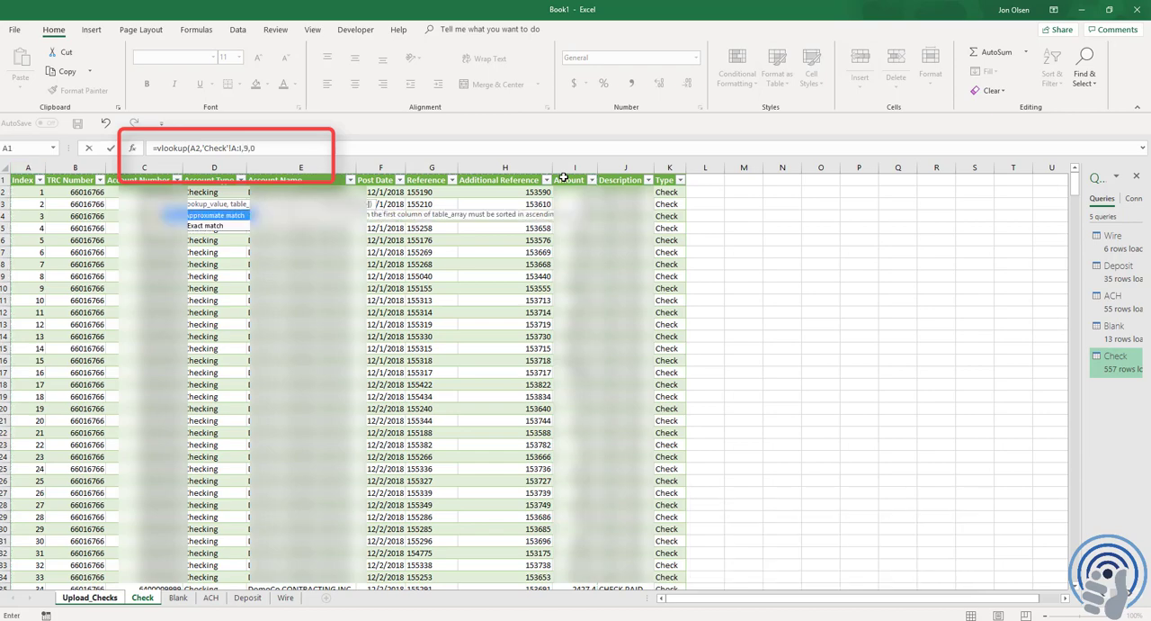
pyautogui.write(')')
pyautogui.press('Return')
# Enter a VLOOKUP in the first Date Cleared cell, F2, for A2 in columns A:F of the Check sheet, column index 6, exact match 0
pyautogui.press('Up')
pyautogui.press('Right')
pyautogui.press('F2')
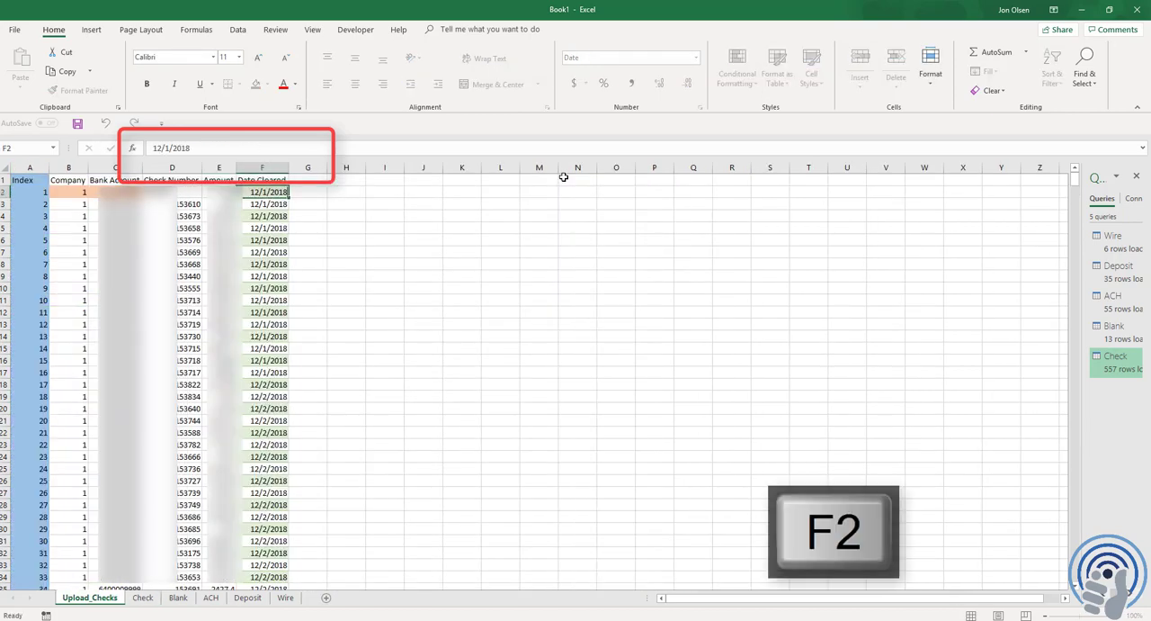
pyautogui.write('=vlo')
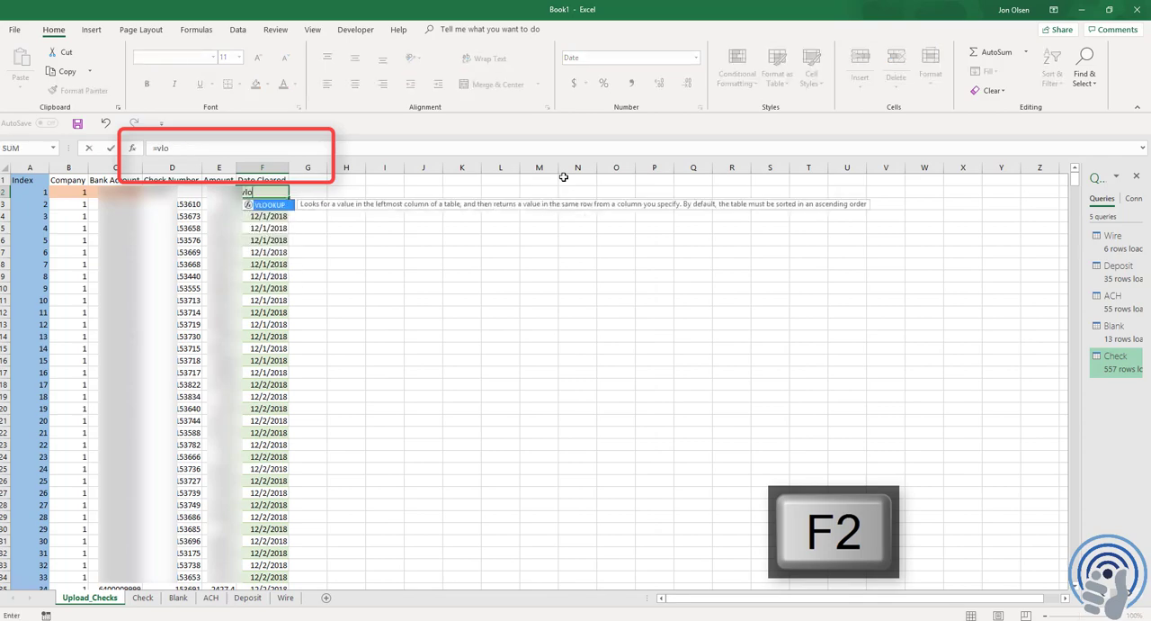
pyautogui.write('okup(')
pyautogui.press('Left')
pyautogui.press('Left')
pyautogui.press('Left')
pyautogui.press('Left')
pyautogui.press('Left')
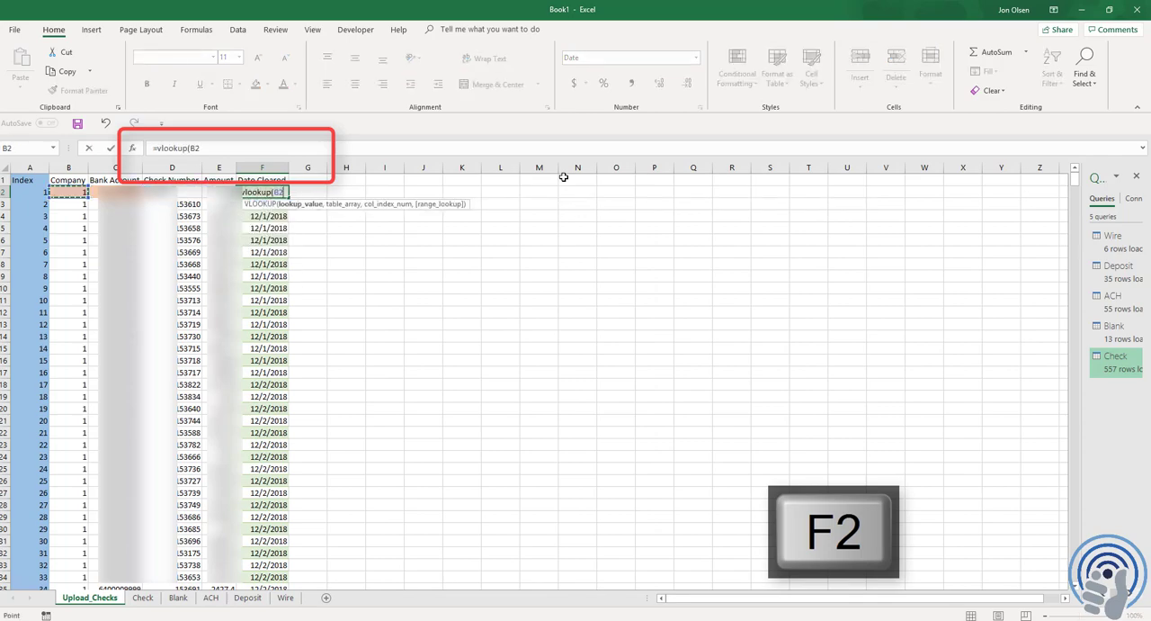
pyautogui.write(',')
pyautogui.hotkey('ctrl', 'pagedown')
pyautogui.hotkey('ctrl', 'Home')
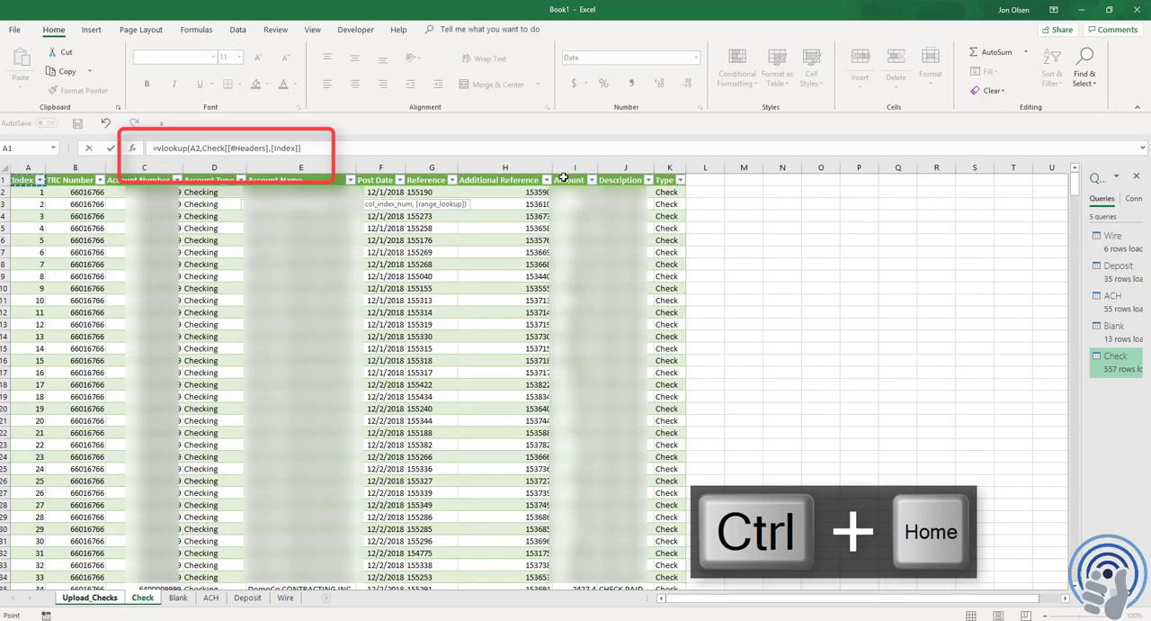
pyautogui.moveTo(14, 162); pyautogui.dragTo(382, 176)
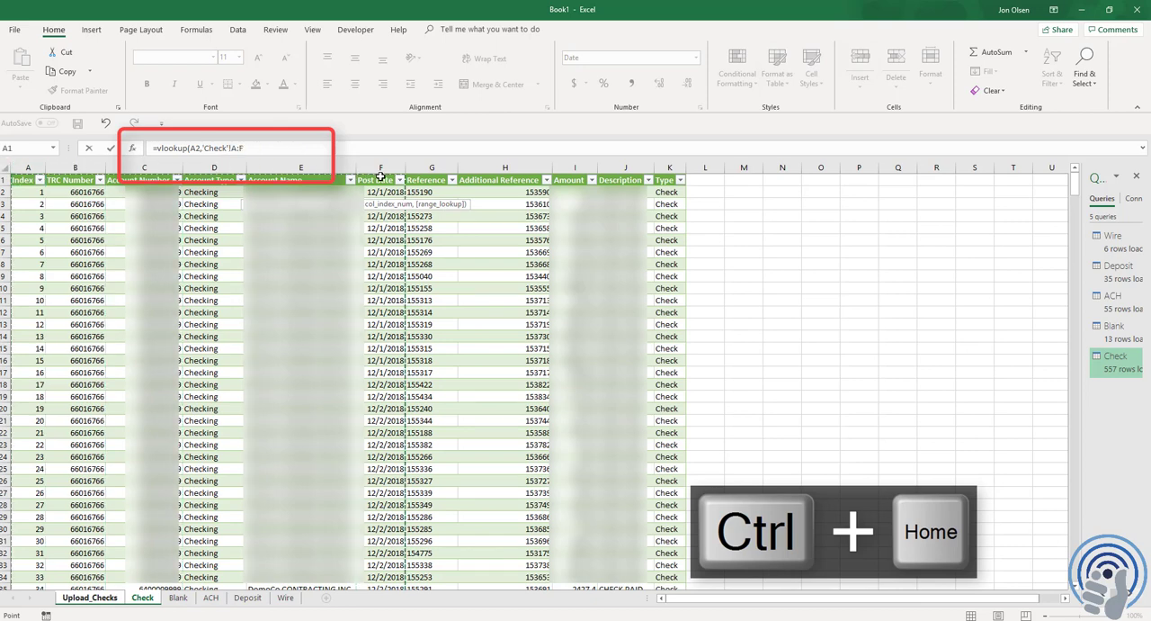
pyautogui.write(',6,0)')
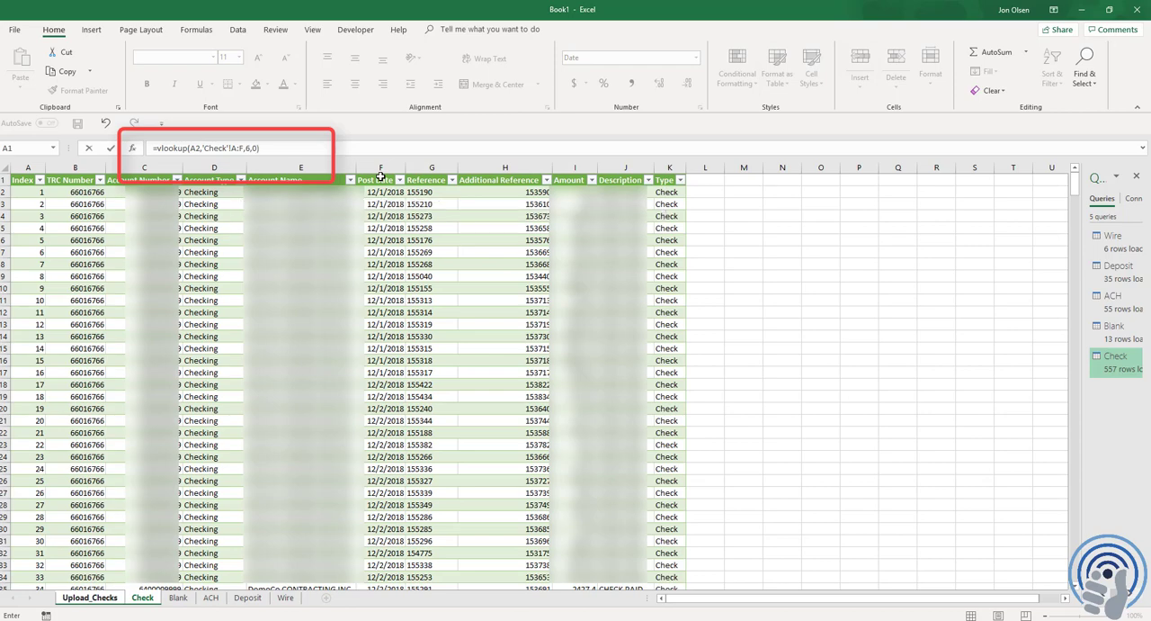
pyautogui.press('Return')
# Copy the lookup formulas in D2:F2 down the Check Number, Amount and Date Cleared columns through row 1000
pyautogui.press('Up')
pyautogui.press('Left')
pyautogui.press('Left')
pyautogui.hotkey('shift', 'Right')
pyautogui.hotkey('shift', 'Right')
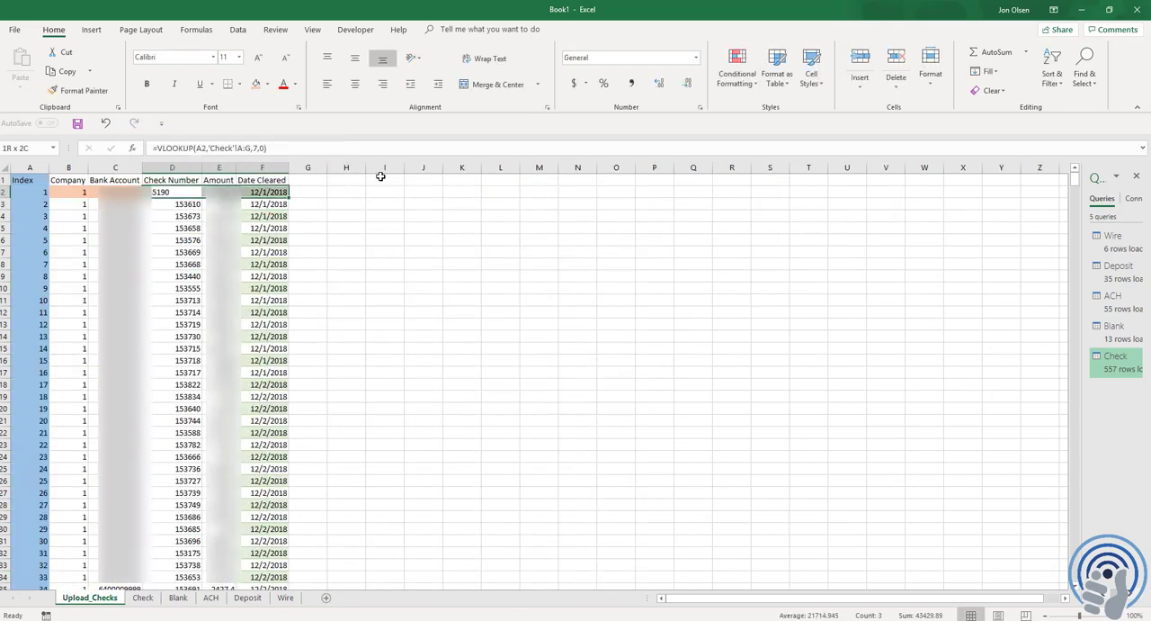
pyautogui.hotkey('ctrl', 'c')
pyautogui.hotkey('ctrl', 'shift', 'Down')
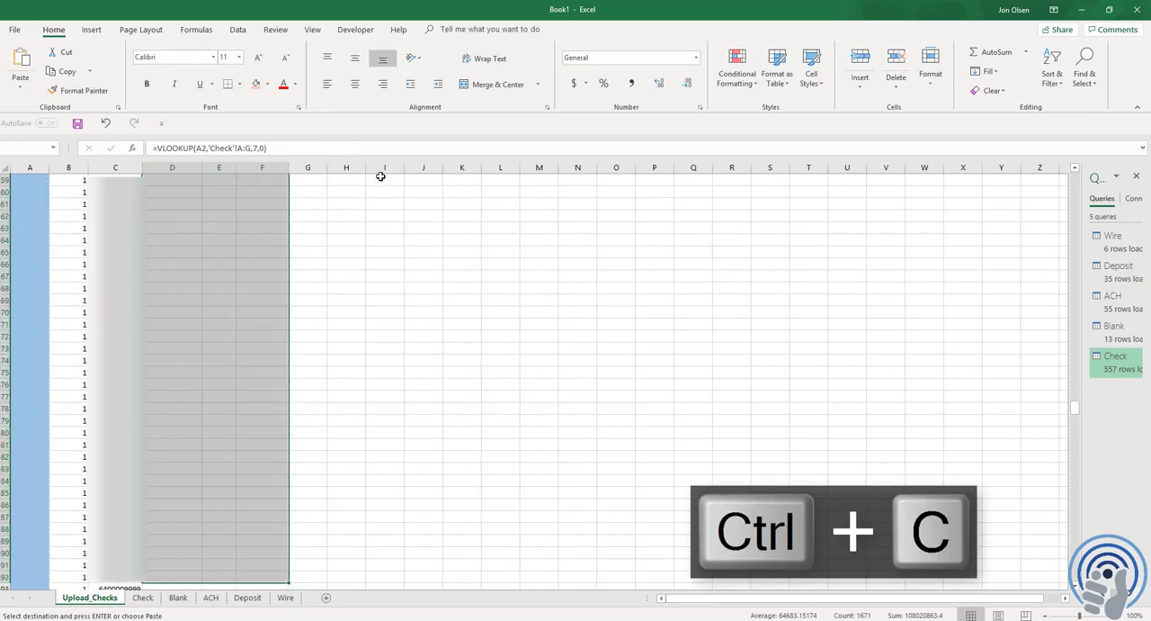
pyautogui.hotkey('shift', 'pagedown')
pyautogui.hotkey('shift', 'pagedown')
pyautogui.hotkey('shift', 'pagedown')
pyautogui.hotkey('shift', 'pagedown')
pyautogui.hotkey('shift', 'pagedown')
pyautogui.hotkey('shift', 'pagedown')
pyautogui.hotkey('shift', 'pagedown')
pyautogui.hotkey('shift', 'pagedown')
pyautogui.hotkey('shift', 'pagedown')
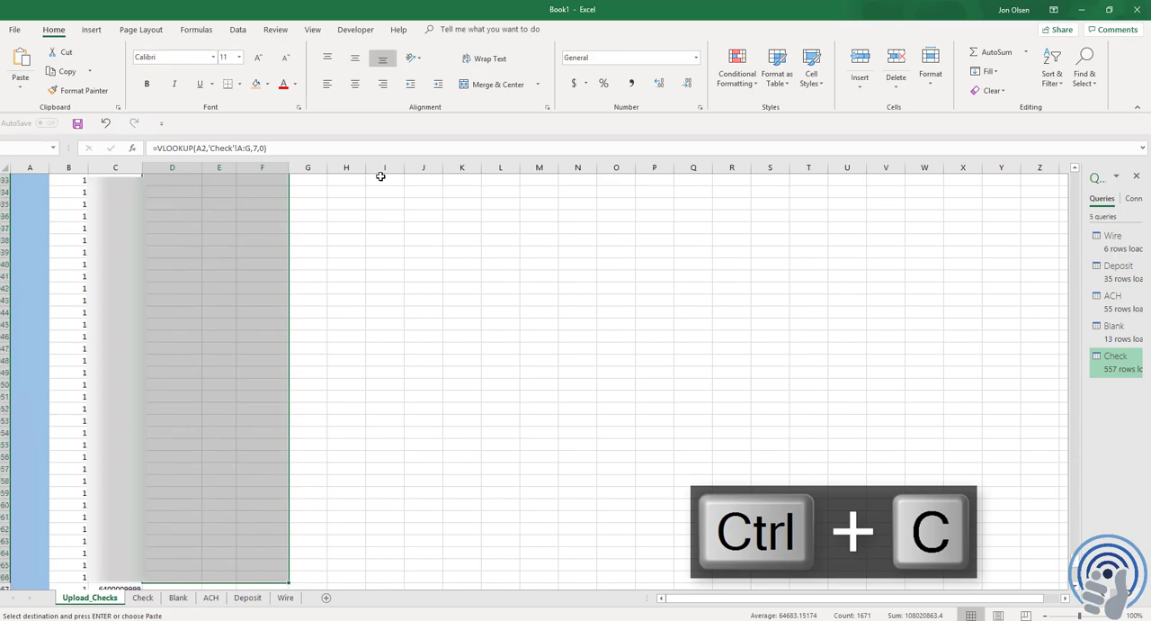
pyautogui.hotkey('ctrl', 'v')
# Check how far down the copied lookup formulas reach in the Check Number column and clear the copy selection
pyautogui.press('Down')
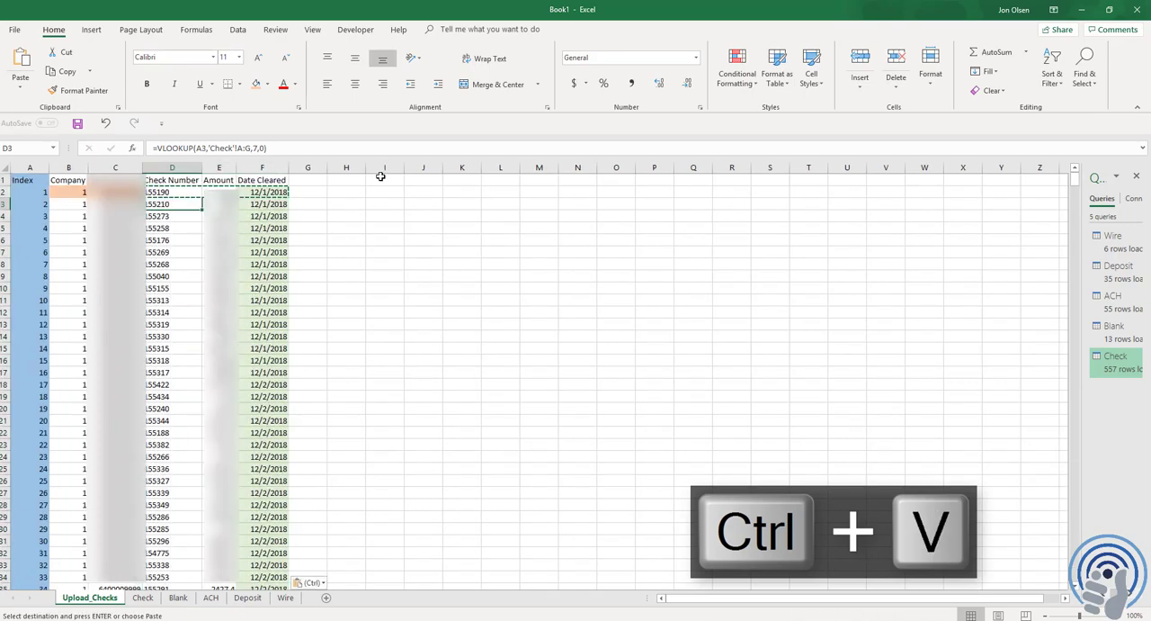
pyautogui.hotkey('ctrl', 'Down')
pyautogui.press('Down')
pyautogui.press('Down')
pyautogui.press('Up')
pyautogui.press('Up')
pyautogui.press('Escape')
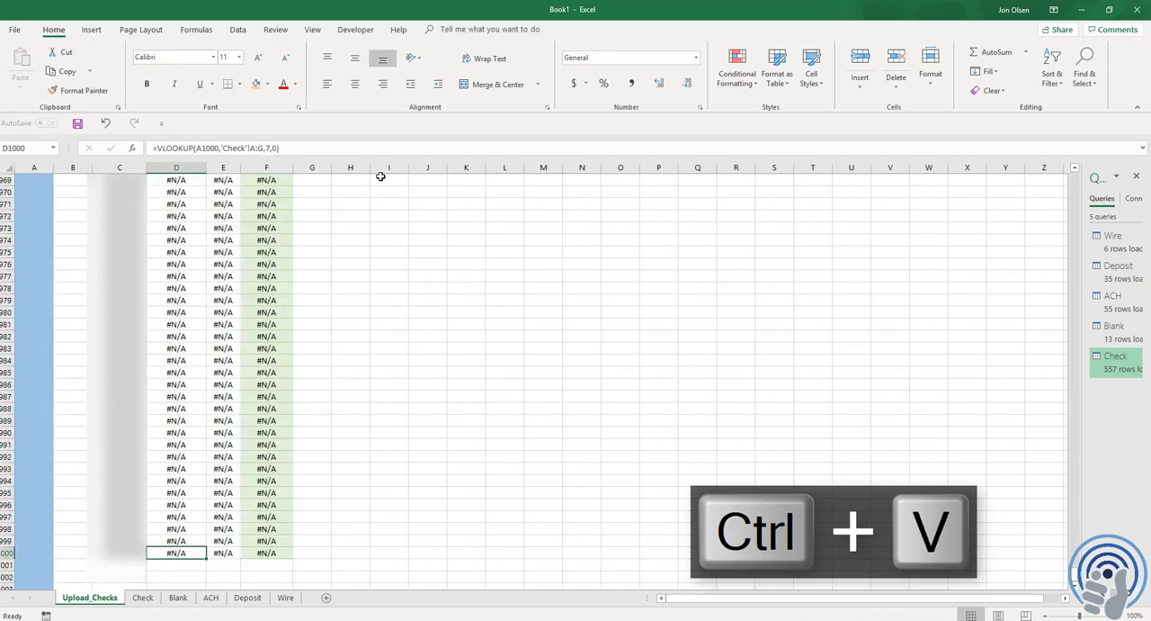
# Inspect the formulas across row 1000, starting from the Index column, and return to the top of the sheet
pyautogui.press('Left')
pyautogui.press('Left')
pyautogui.press('Left')
pyautogui.press('F2')
pyautogui.press('Escape')
pyautogui.press('Right')
pyautogui.press('F2')
pyautogui.press('Escape')
pyautogui.press('Right')
pyautogui.press('Right')
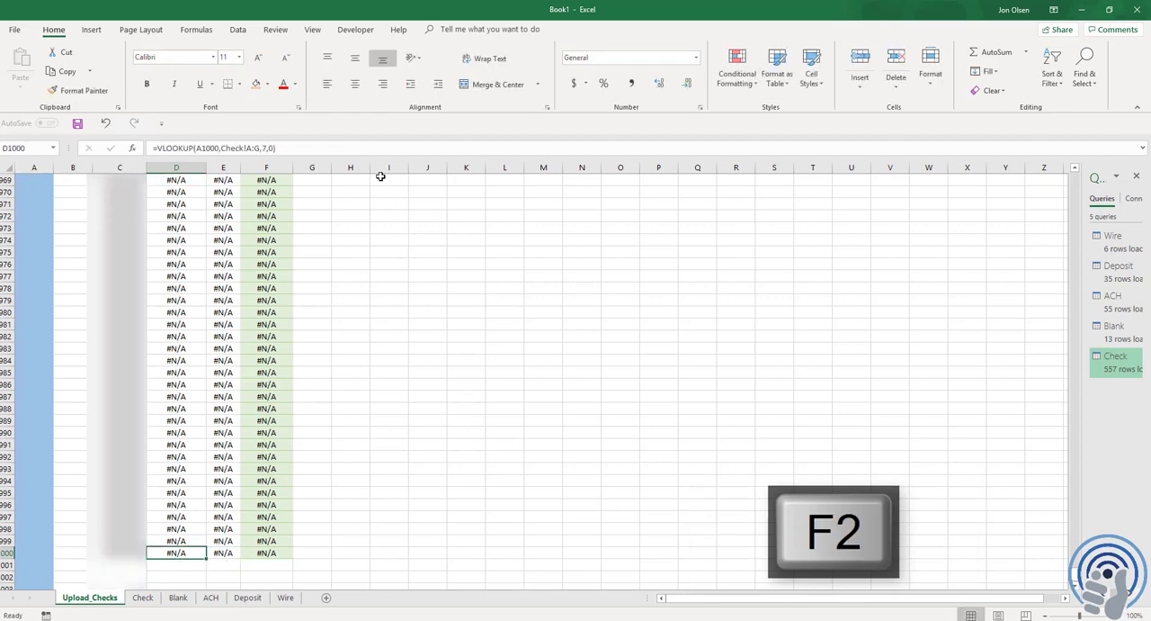
pyautogui.press('Right')
pyautogui.press('F2')
pyautogui.press('Escape')
pyautogui.press('Right')
pyautogui.hotkey('ctrl', 'Home')
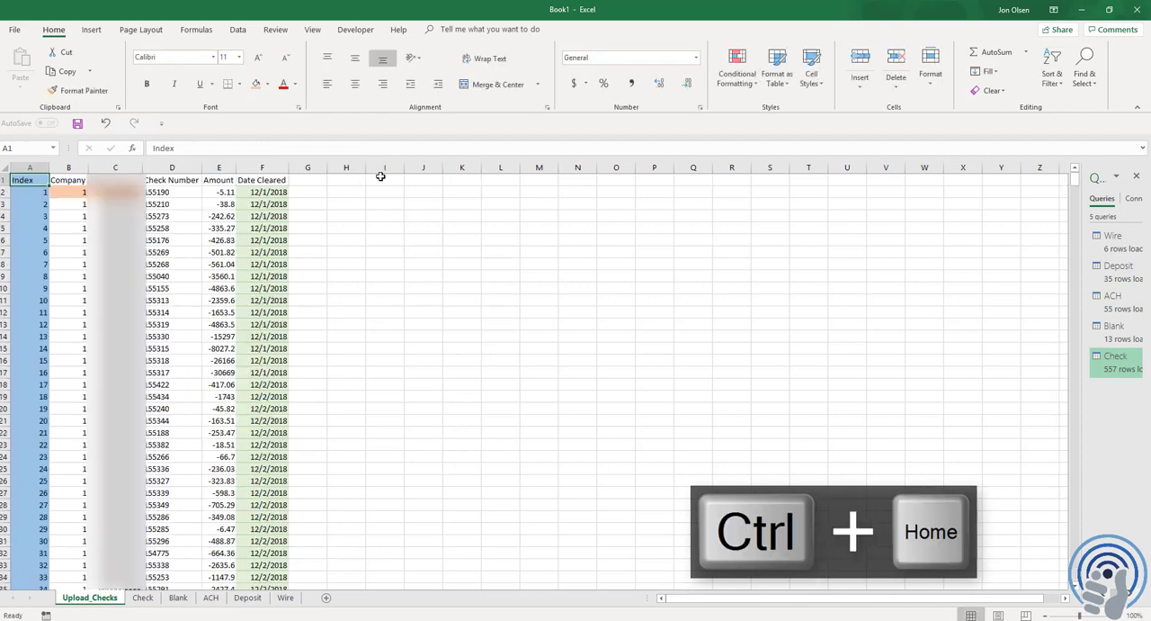
# Wrap the Company formula in B3 in an IF that returns blank when the index is empty: =IF(A3="","",B2)
pyautogui.click(73, 203)
pyautogui.press('F2')
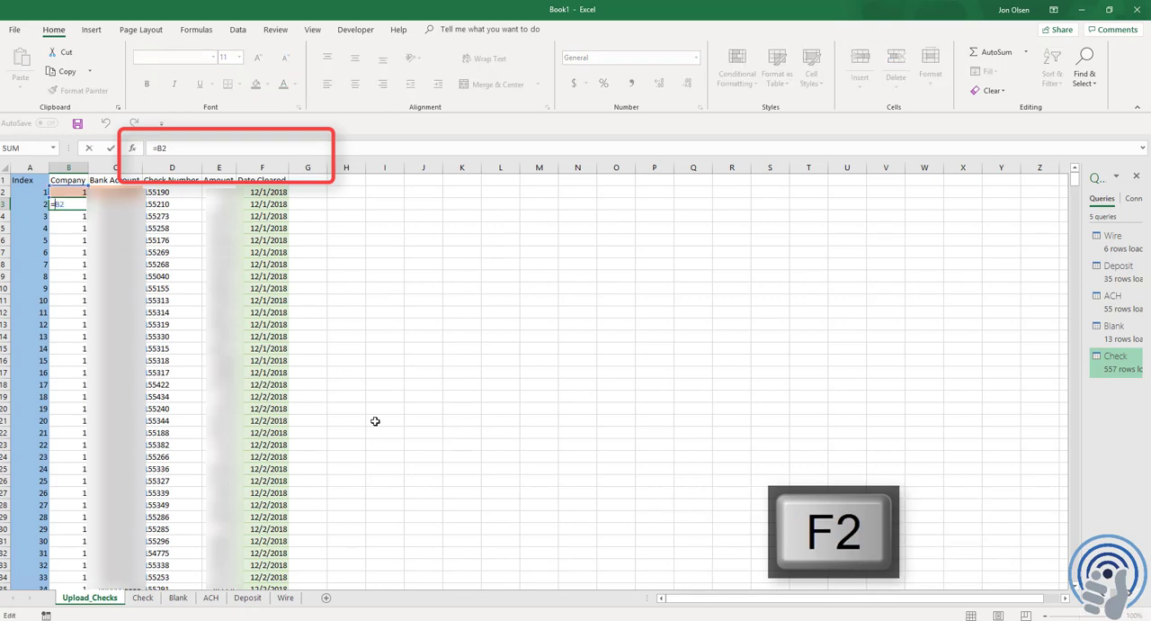
pyautogui.press('Left')
pyautogui.press('Left')
pyautogui.write('if(')
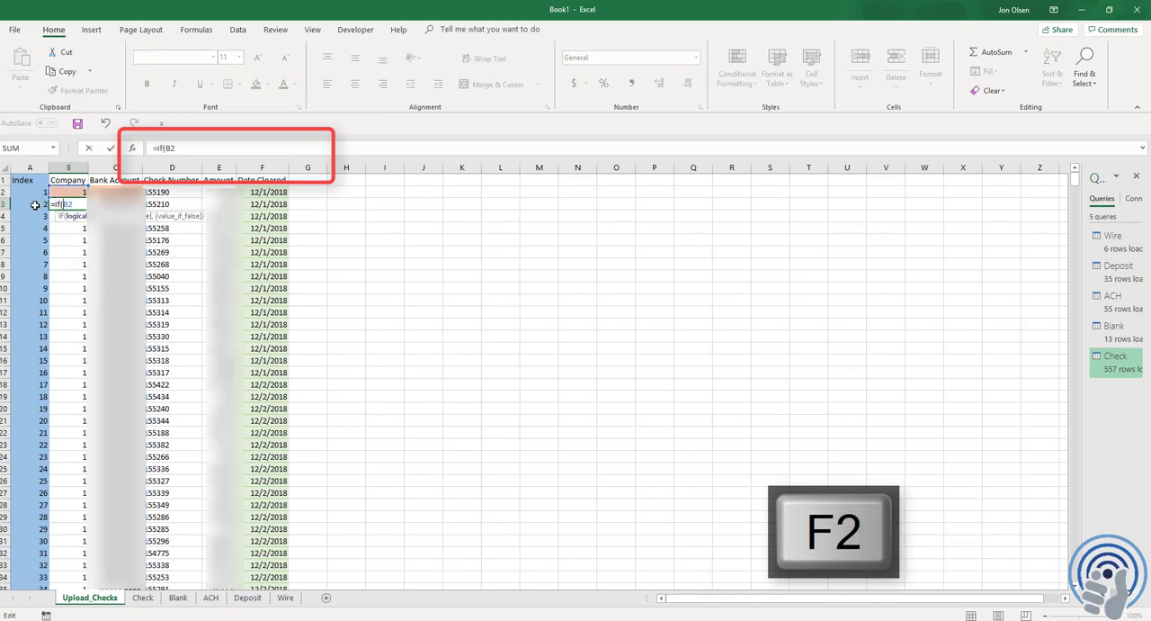
pyautogui.click(36, 204)
pyautogui.write('=""')
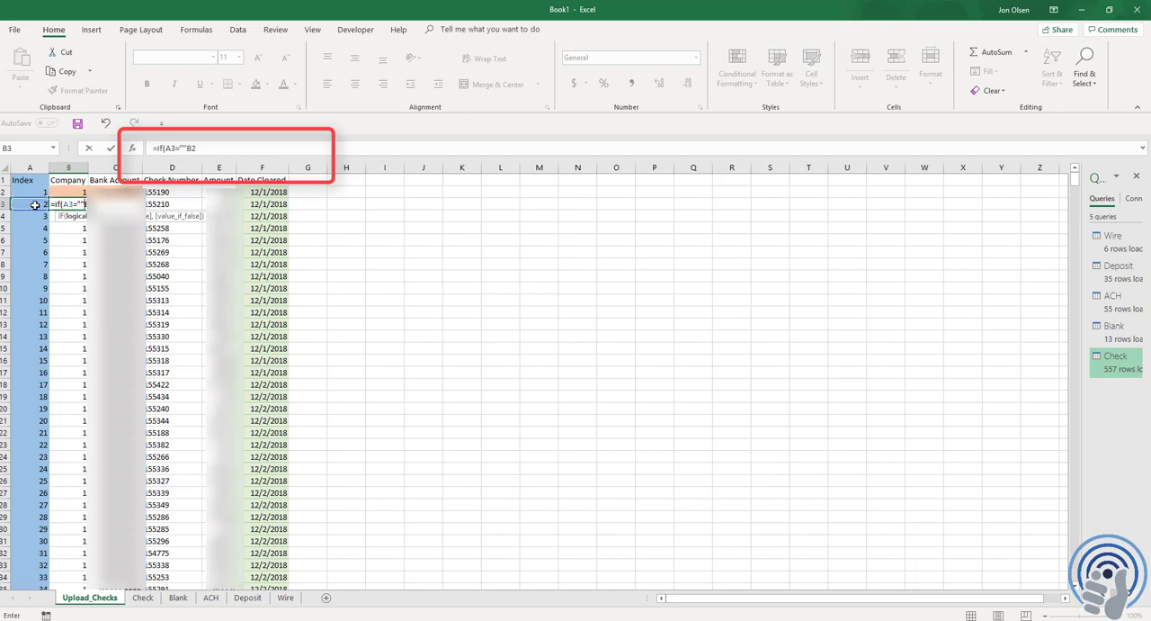
pyautogui.write(',"",')
pyautogui.click(226, 147)
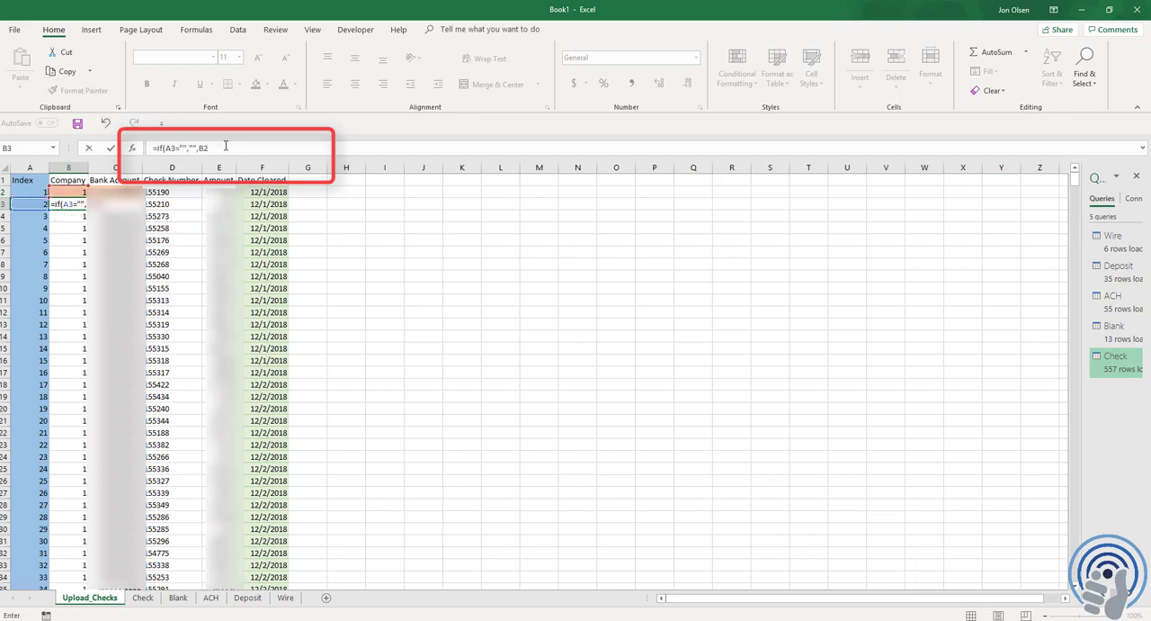
pyautogui.press('Tab')
# Wrap the Bank Account formula in C3 in an IF that returns blank when the index is empty: =IF(A3="","",C2)
pyautogui.press('F2')
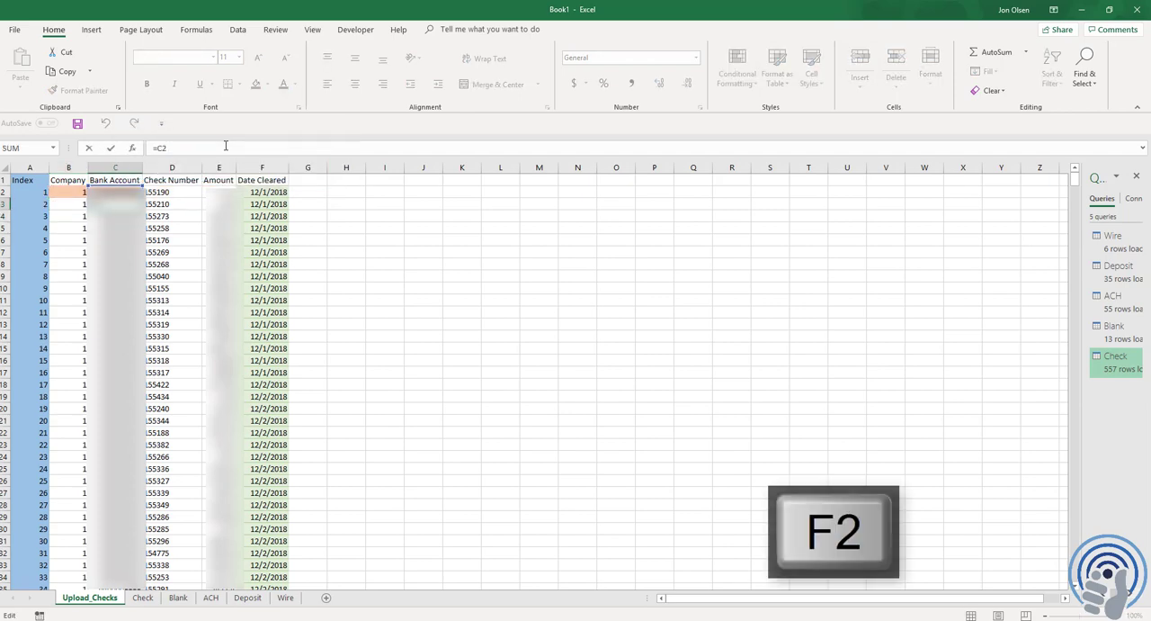
pyautogui.press('Left')
pyautogui.press('Left')
pyautogui.write('if(')
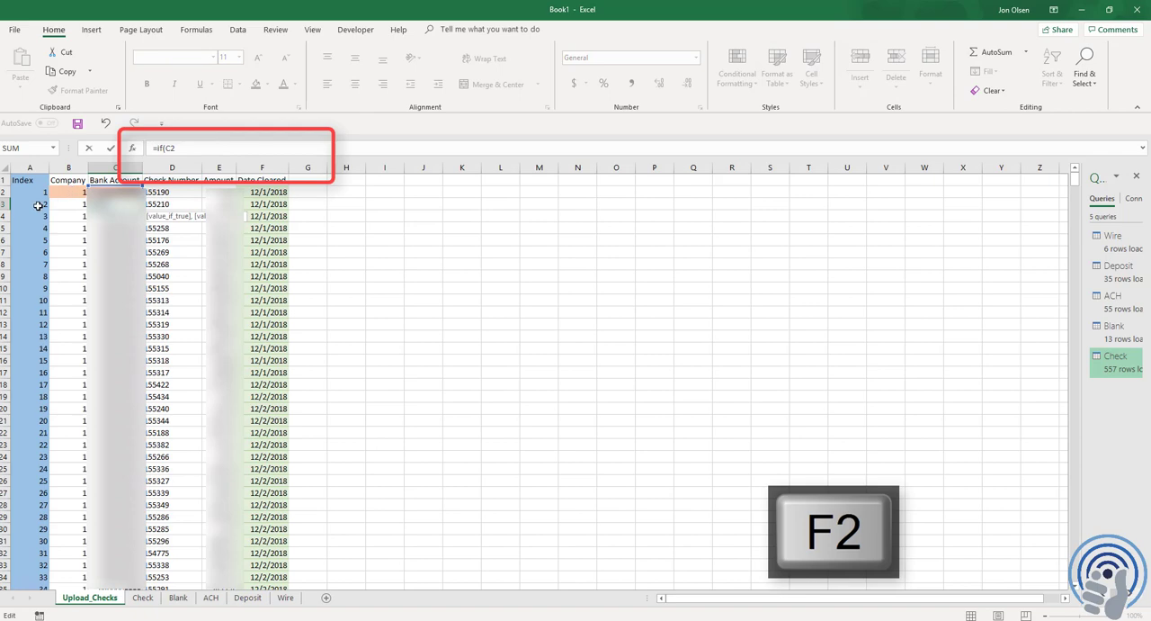
pyautogui.click(38, 205)
pyautogui.write('=""')
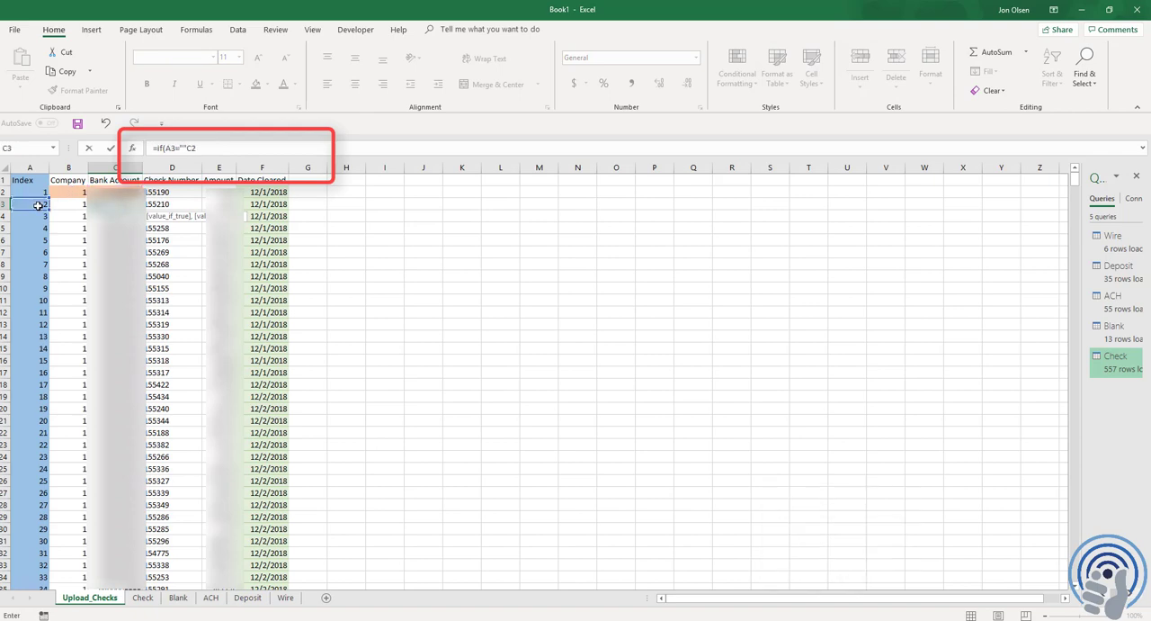
pyautogui.write(',"",')
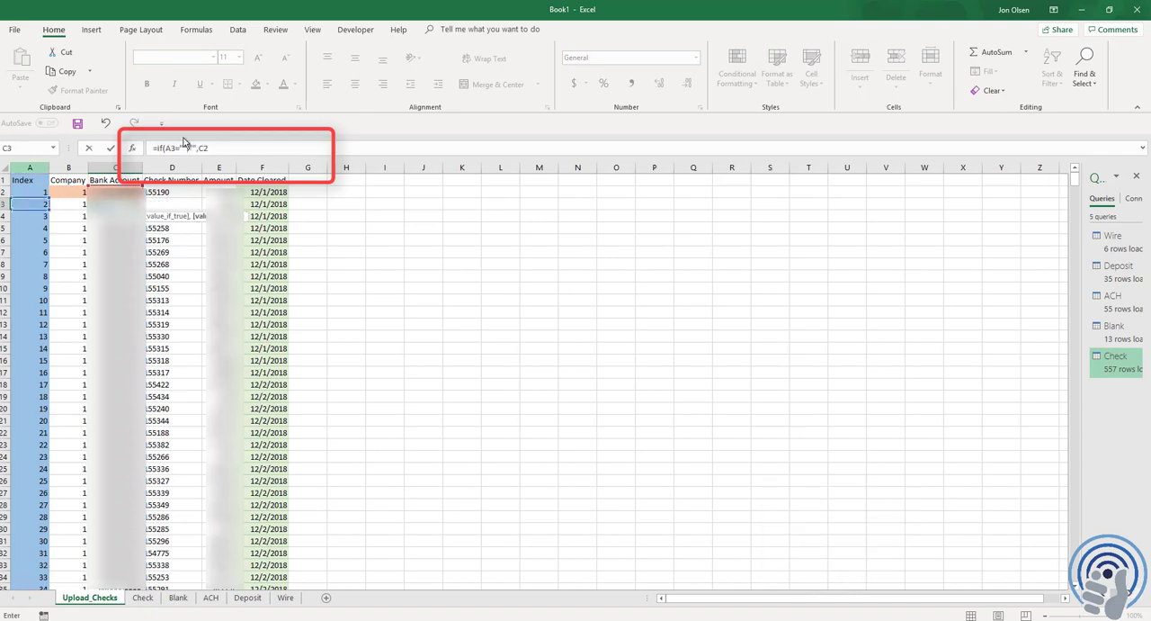
pyautogui.click(221, 148)
pyautogui.write(')')
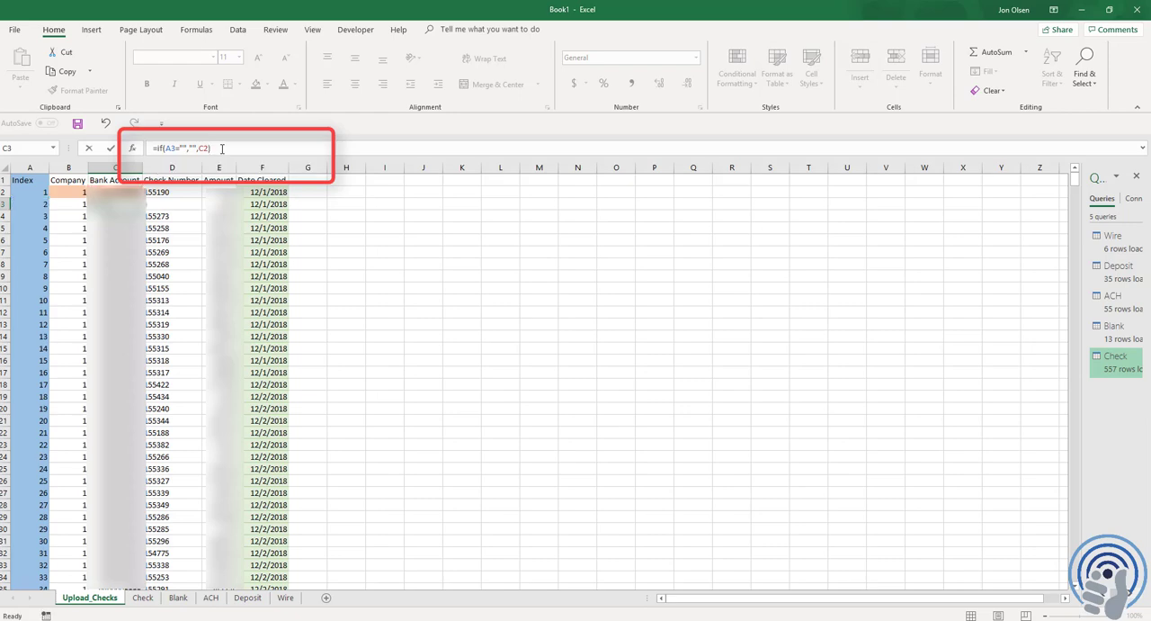
pyautogui.press('Tab')
# Wrap the Check Number lookup in D3 in an IF that returns blank when A3 is empty: =IF(A3="","",VLOOKUP(A3,Check!A:G,7,0))
pyautogui.press('F2')
pyautogui.press('Home')
pyautogui.press('Right')
pyautogui.write('if(')
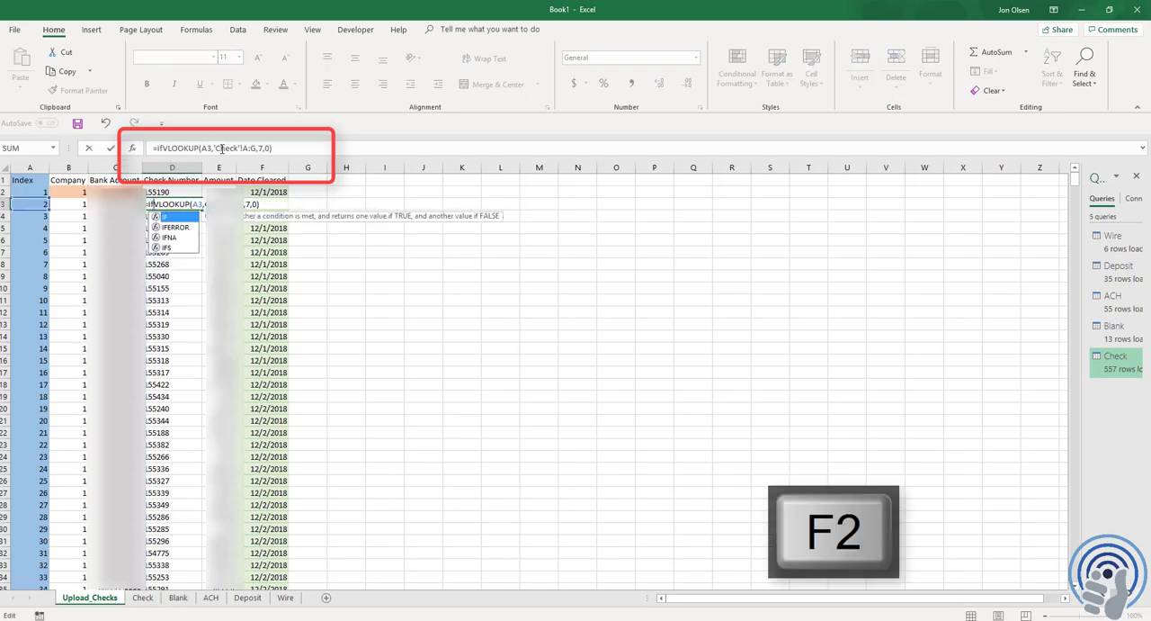
pyautogui.click(26, 204)
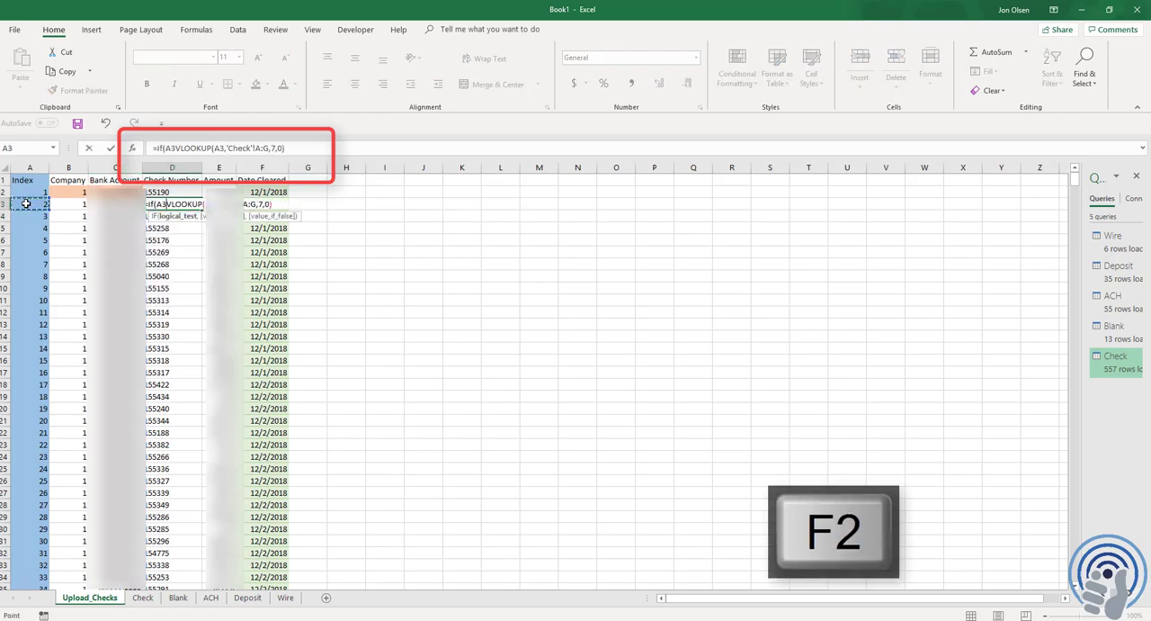
pyautogui.write('="",""')
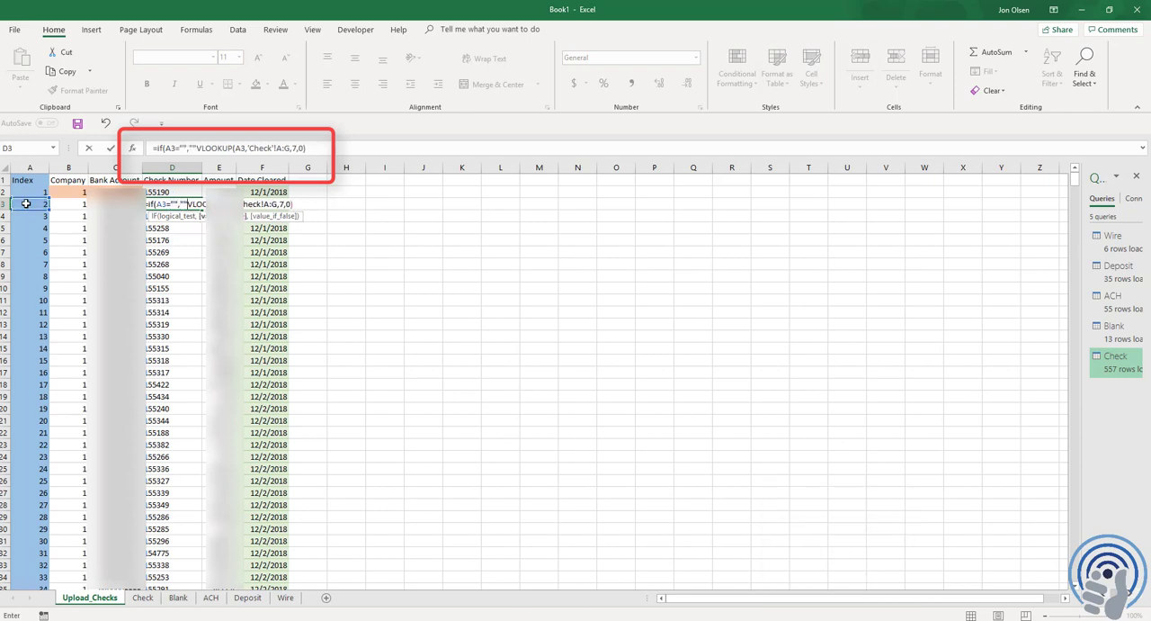
pyautogui.write(',')
pyautogui.click(324, 148)
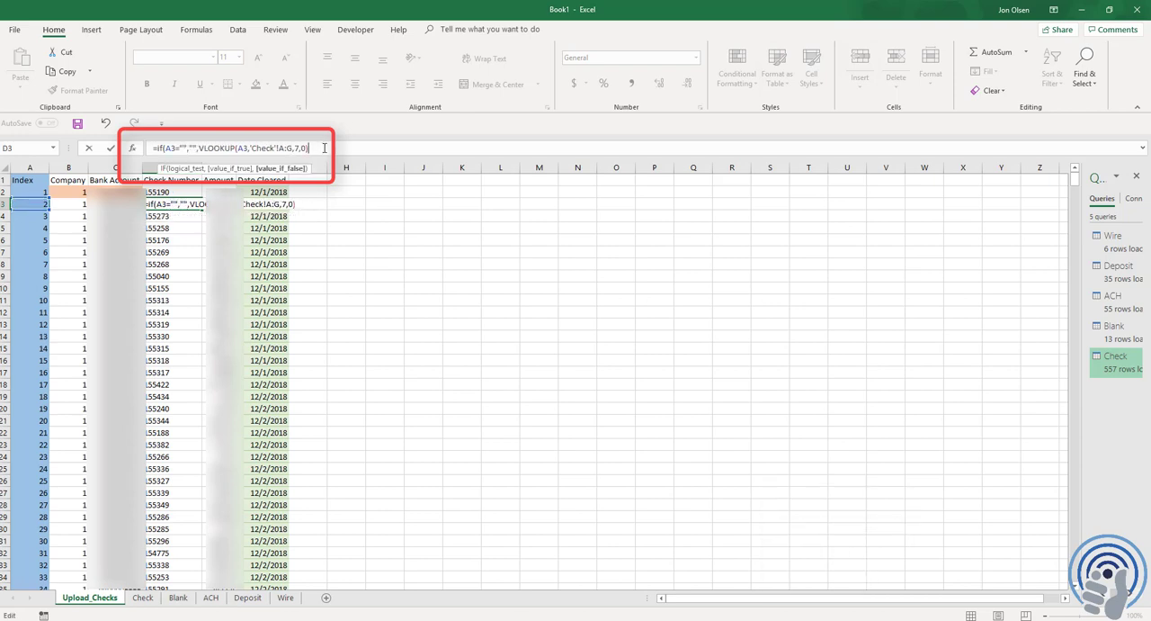
pyautogui.press('Tab')
# Wrap the Amount lookup in E3 in an IF that returns blank when A3 is empty: =IF(A3="","",VLOOKUP(A3,Check!A:I,9,0))
pyautogui.press('F2')
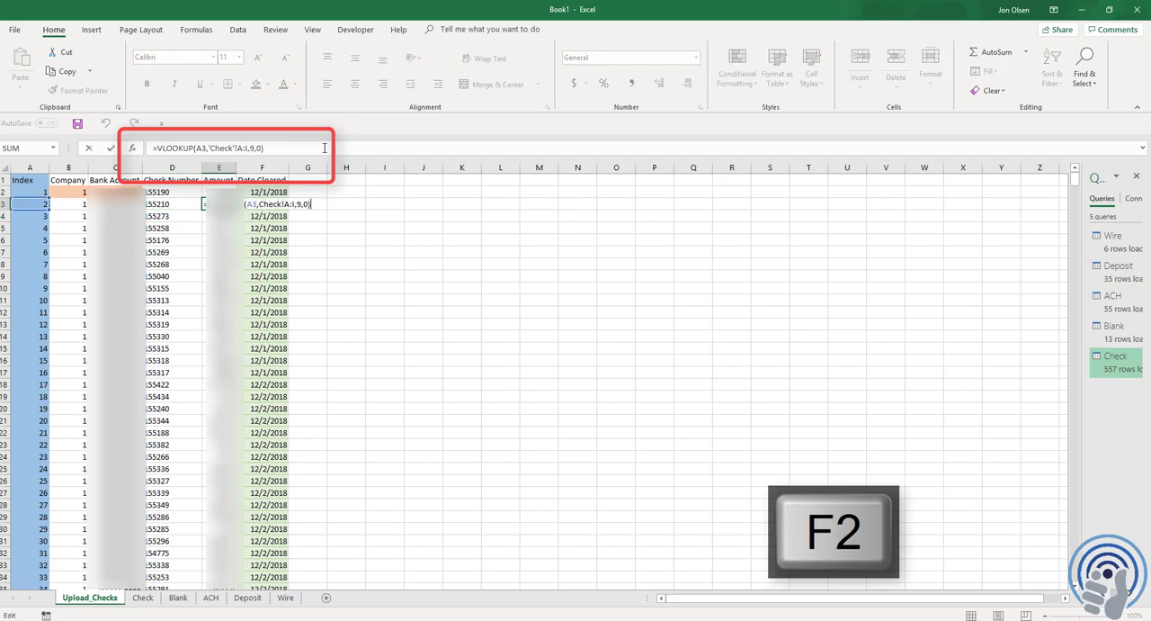
pyautogui.press('Home')
pyautogui.press('Right')
pyautogui.write('if(')
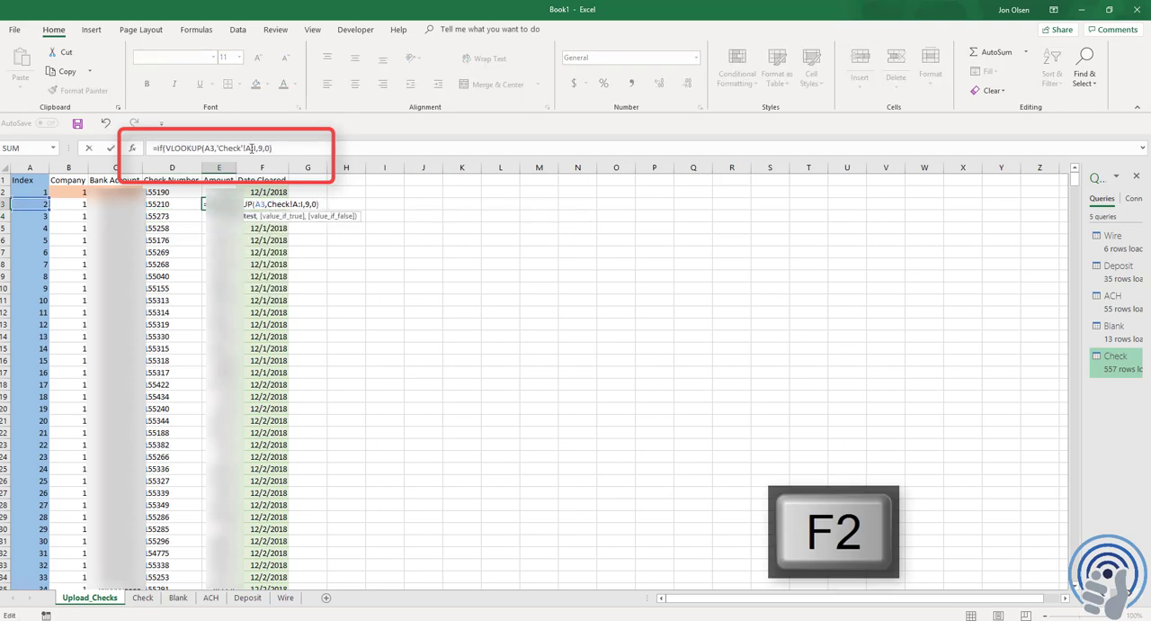
pyautogui.write('A3="",')
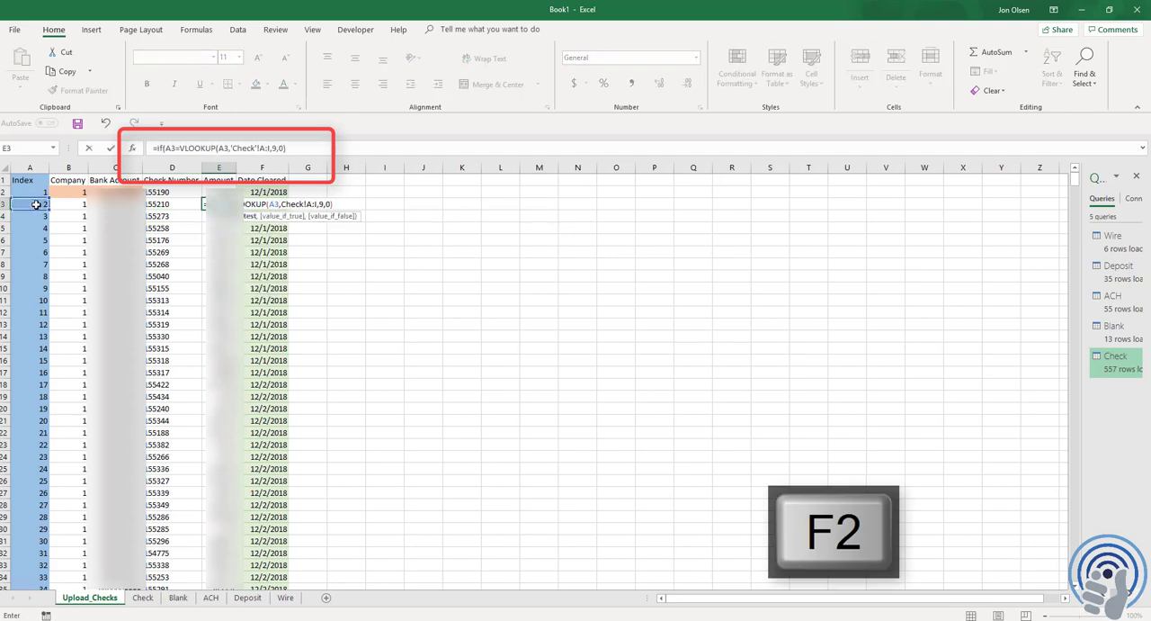
pyautogui.write('"",')
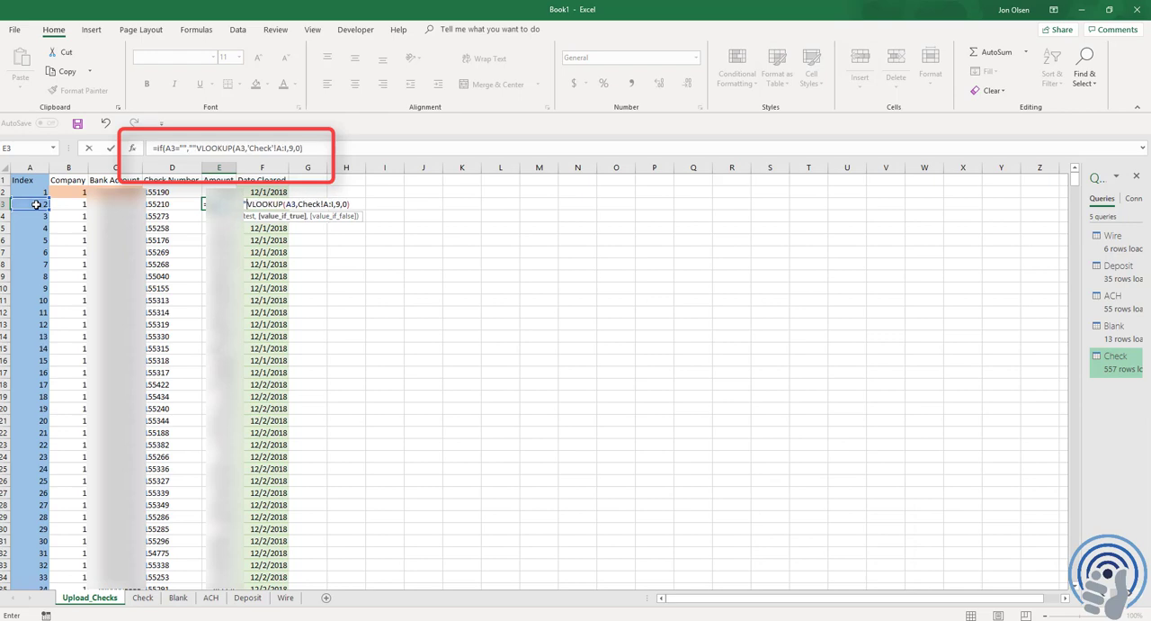
pyautogui.click(317, 147)
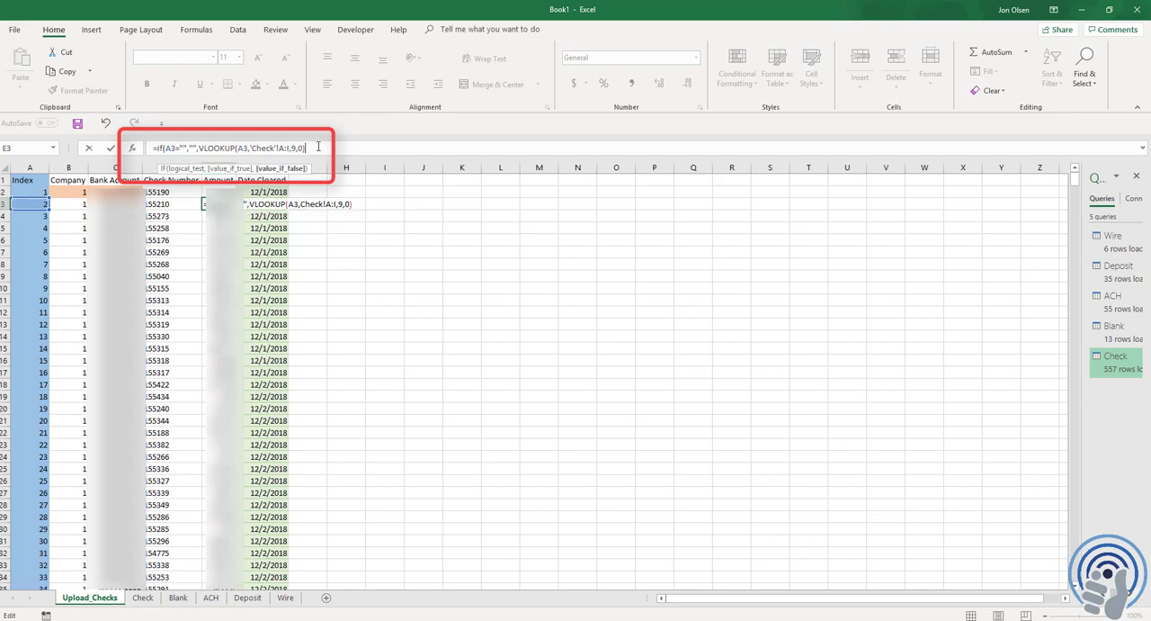
pyautogui.write(')')
pyautogui.press('Return')
# Wrap the Date Cleared lookup in F3 in an IF that returns blank when A3 is empty: =IF(A3="","",VLOOKUP(A3,Check!A:F,6,0))
pyautogui.press('Up')
pyautogui.press('Right')
pyautogui.press('F2')
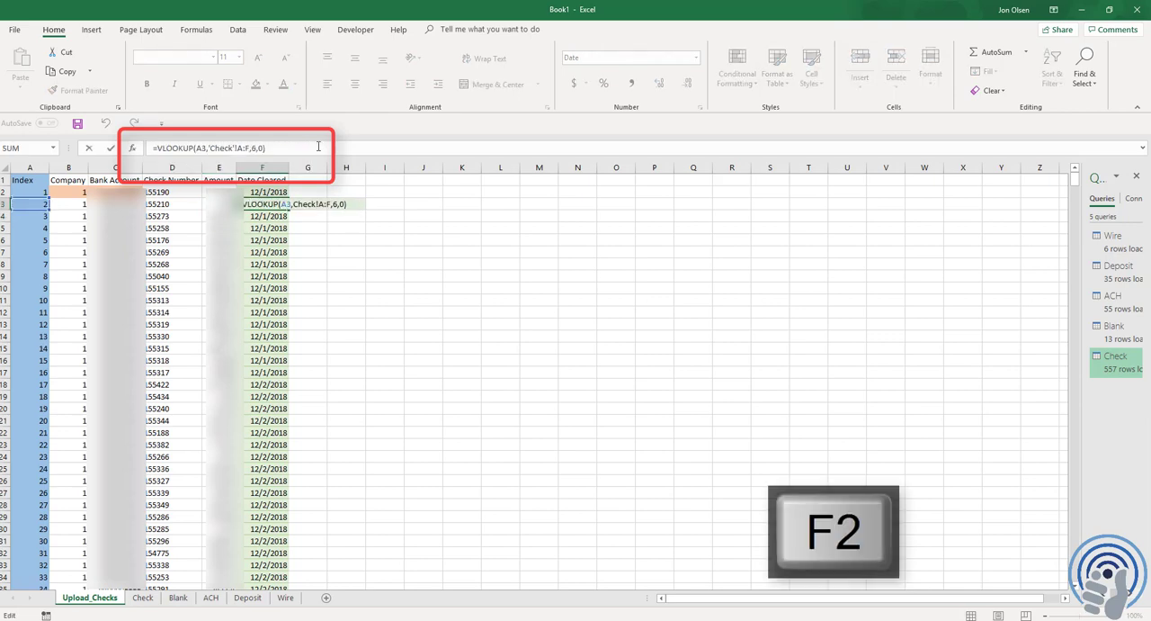
pyautogui.press('Home')
pyautogui.press('Right')
pyautogui.write('if(')
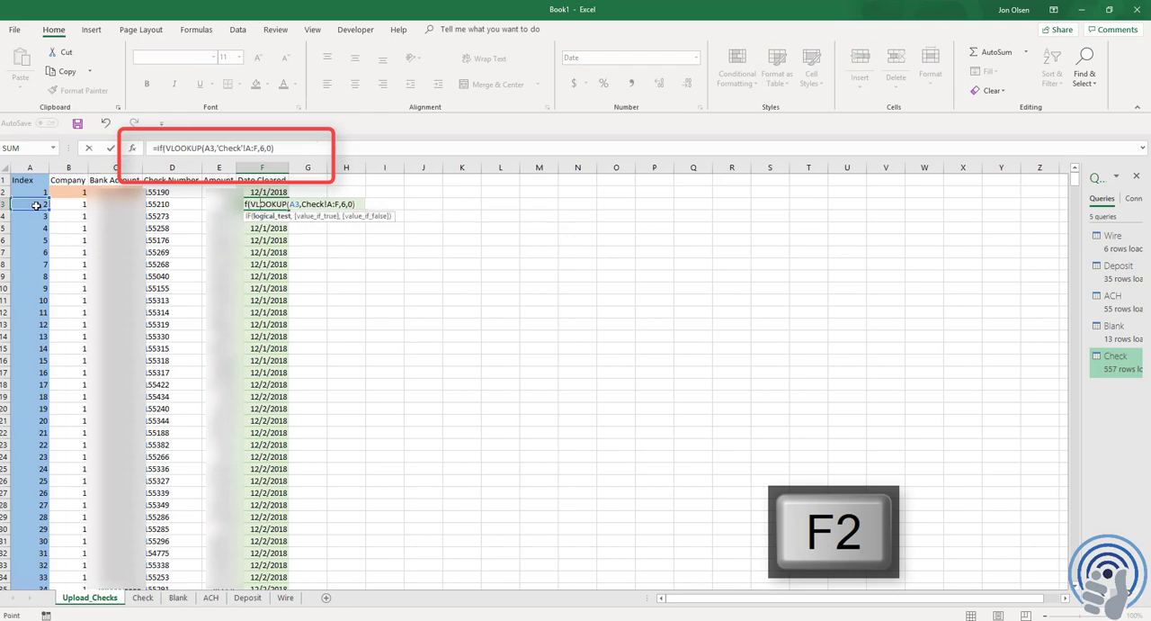
pyautogui.click(36, 205)
pyautogui.write('="",')
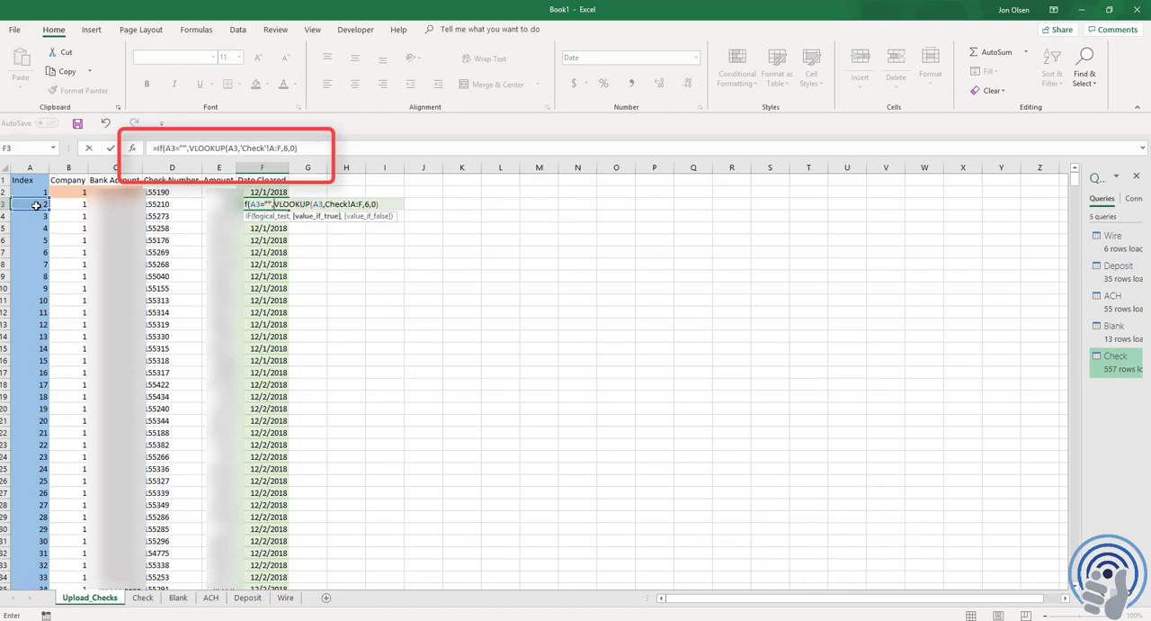
pyautogui.write('"",')
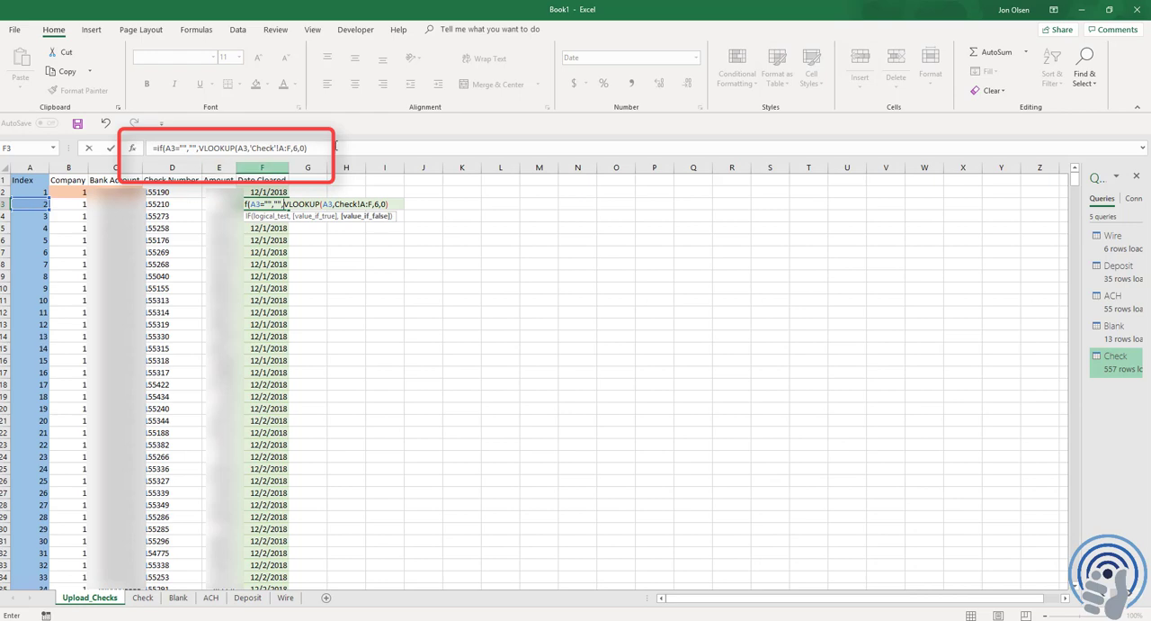
pyautogui.click(343, 146)
pyautogui.write(')')
pyautogui.press('Return')
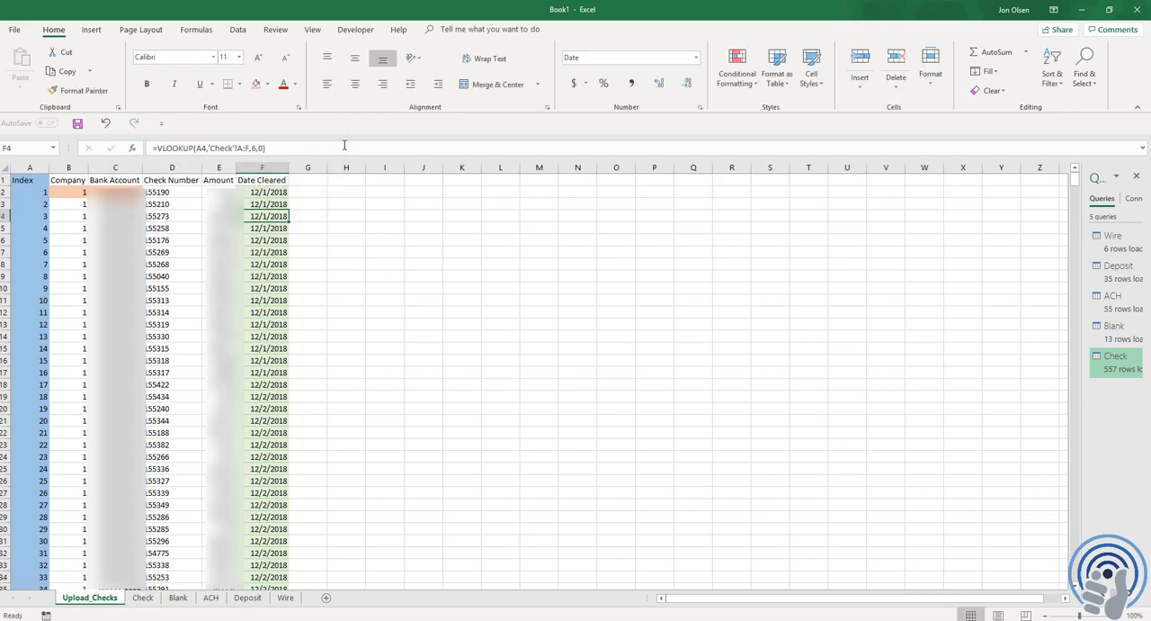
# Copy the updated formulas in B3:F3 down through row 1000
pyautogui.press('Up')
pyautogui.press('Left')
pyautogui.press('Left')
pyautogui.press('Left')
pyautogui.press('Left')
pyautogui.hotkey('shift', 'Right')
pyautogui.hotkey('shift', 'Right')
pyautogui.hotkey('shift', 'Right')
pyautogui.hotkey('shift', 'Right')
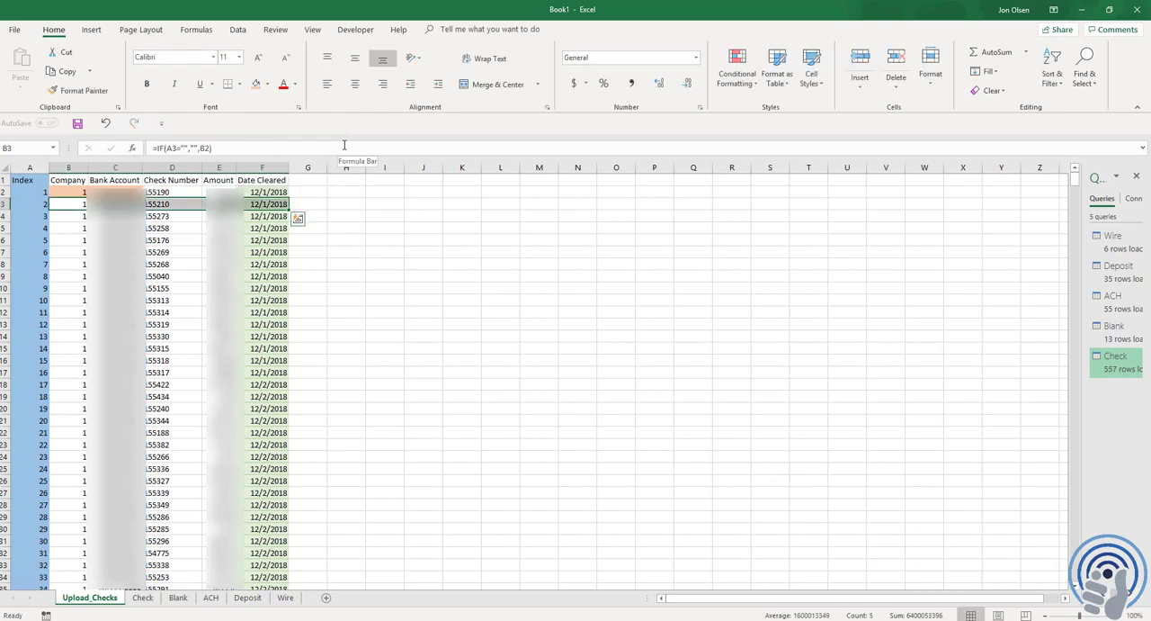
pyautogui.hotkey('ctrl', 'c')
pyautogui.hotkey('ctrl', 'shift', 'Down')
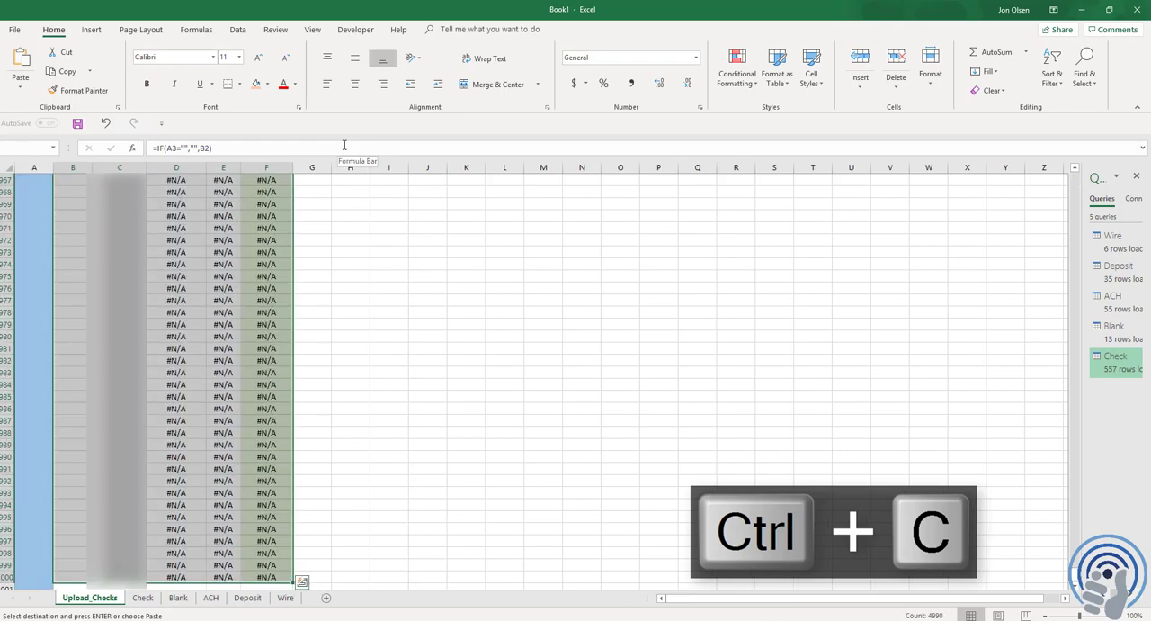
pyautogui.hotkey('ctrl', 'v')
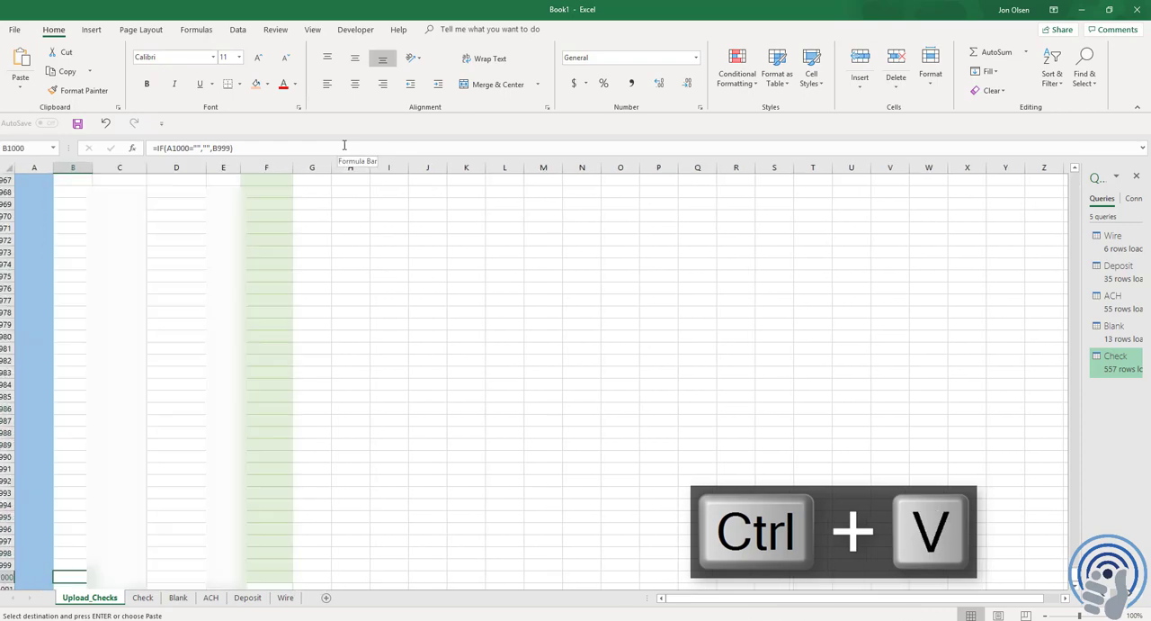
# Check the filled formulas from row 1000 back up through the sheet to the header row
pyautogui.press('pageup')
pyautogui.press('pageup')
pyautogui.press('pageup')
pyautogui.press('pageup')
pyautogui.press('pageup')
pyautogui.press('pageup')
pyautogui.press('pageup')
pyautogui.press('pageup')
pyautogui.press('pageup')
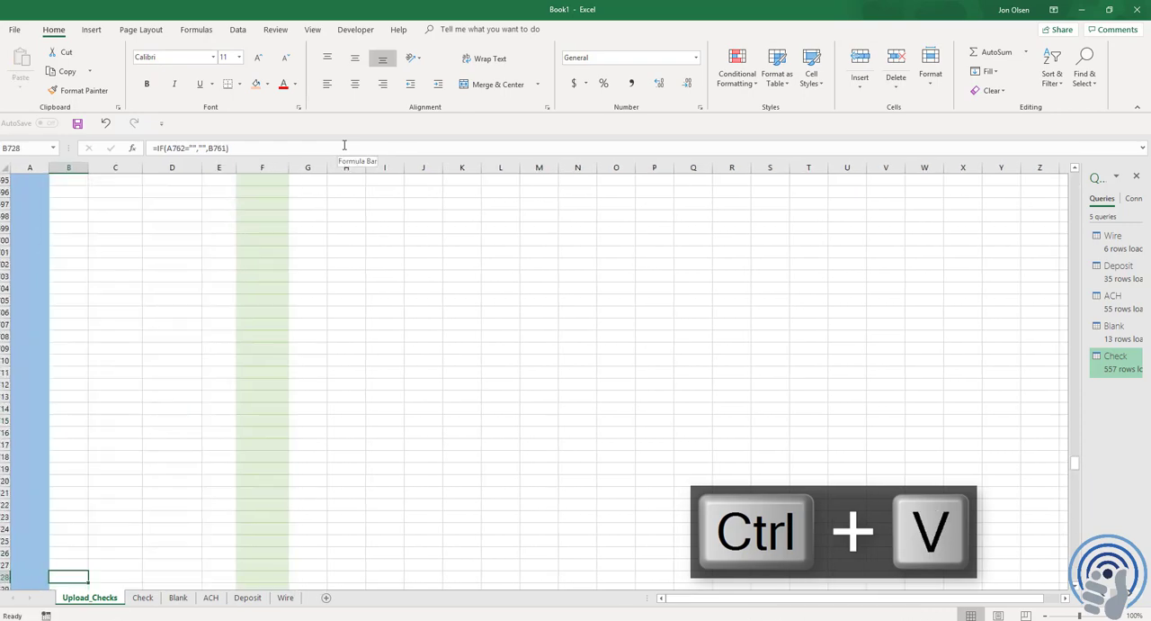
pyautogui.press('pageup')
pyautogui.press('pageup')
pyautogui.press('pageup')
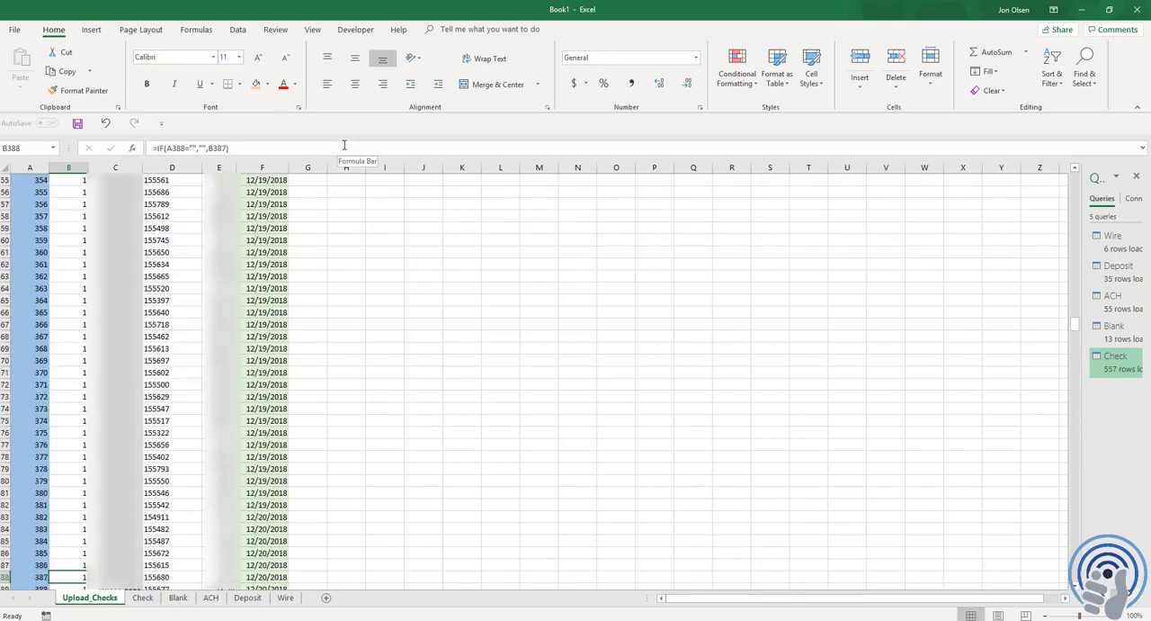
pyautogui.hotkey('ctrl', 'Home')
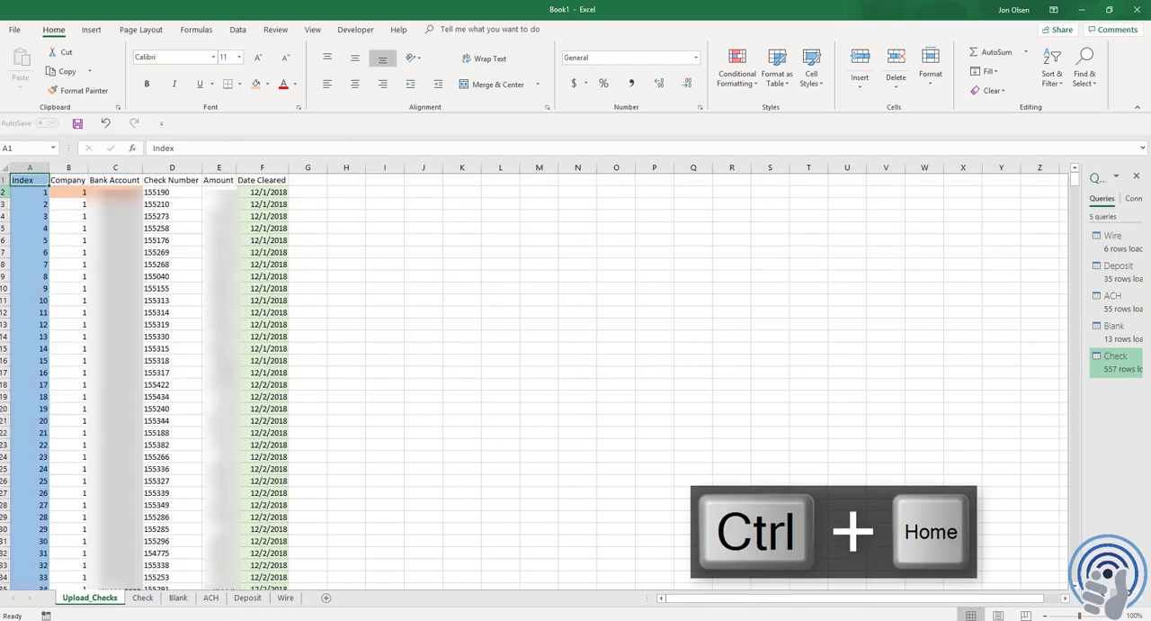
# Freeze the panes above row 2 and make the header cells A1:F1 bold
pyautogui.press('Down')
pyautogui.hotkey('shift', 'space')
pyautogui.click(313, 30)
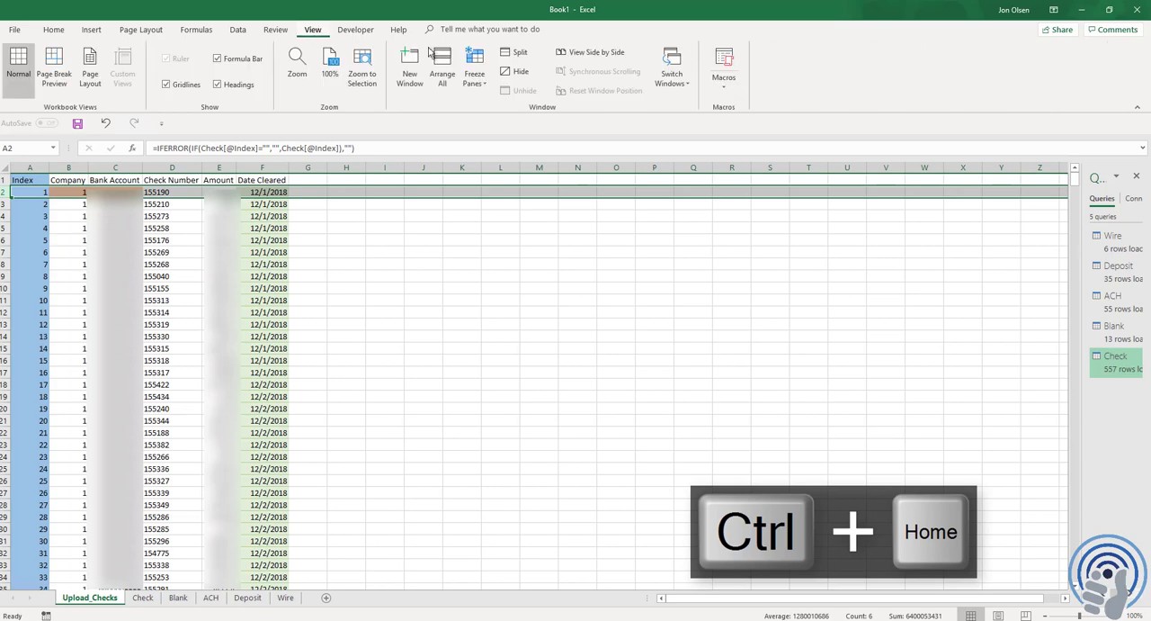
pyautogui.click(474, 72)
pyautogui.click(511, 115)
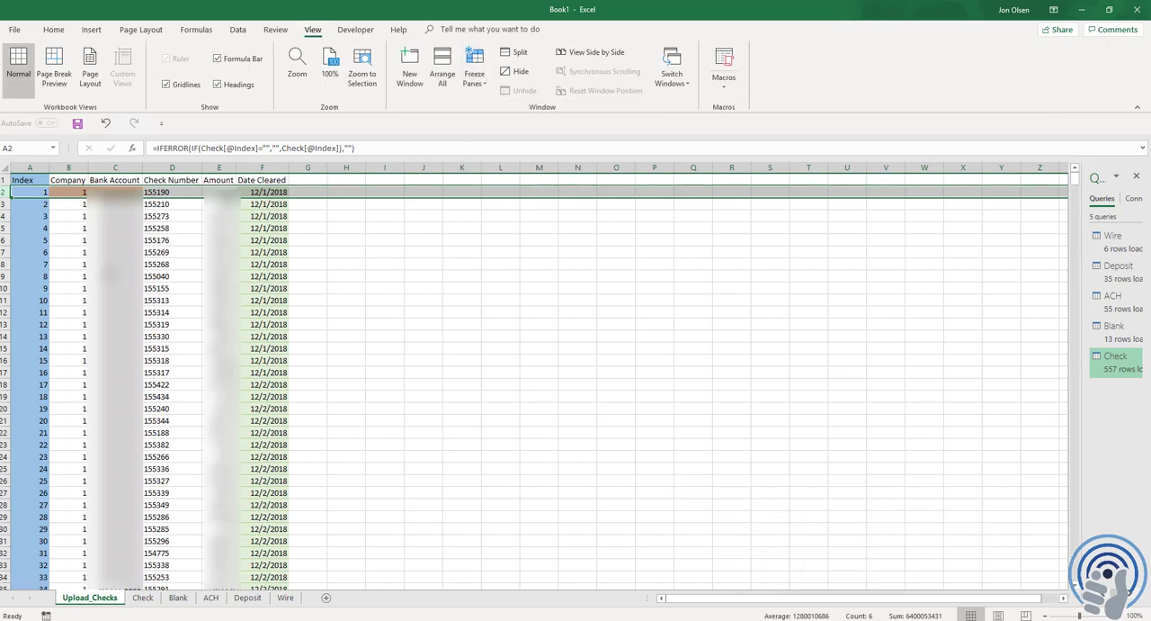
pyautogui.moveTo(22, 180); pyautogui.dragTo(262, 178)
pyautogui.hotkey('ctrl', 'b')
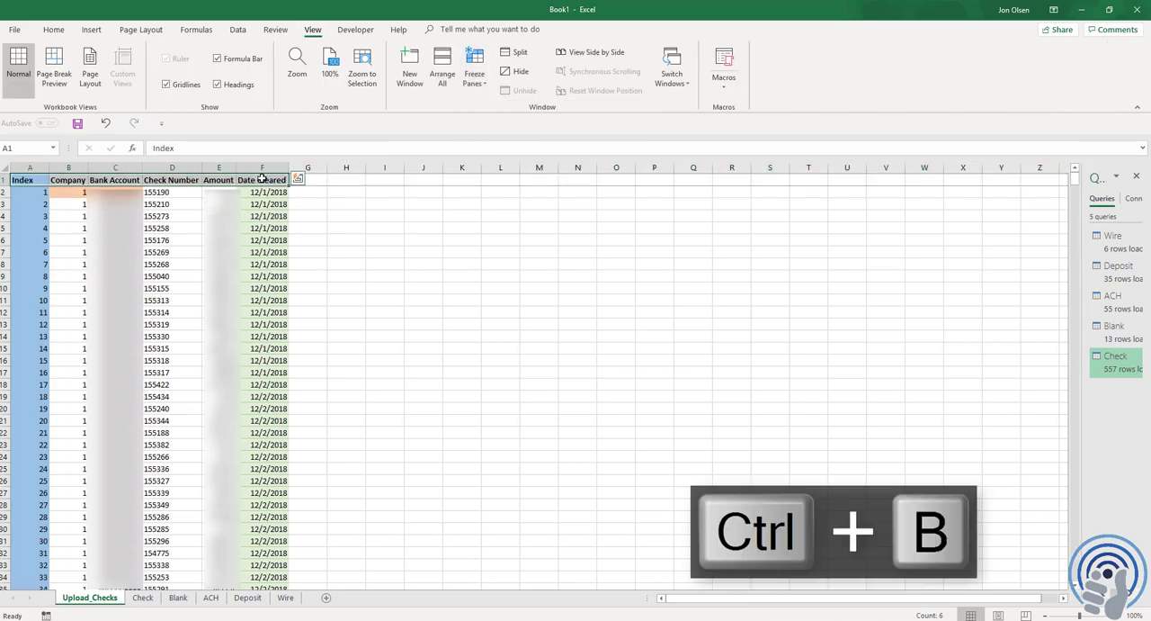
# Examine the Company cells against the value in B2, and review the column headers from Company to Date Cleared
pyautogui.click(70, 191)
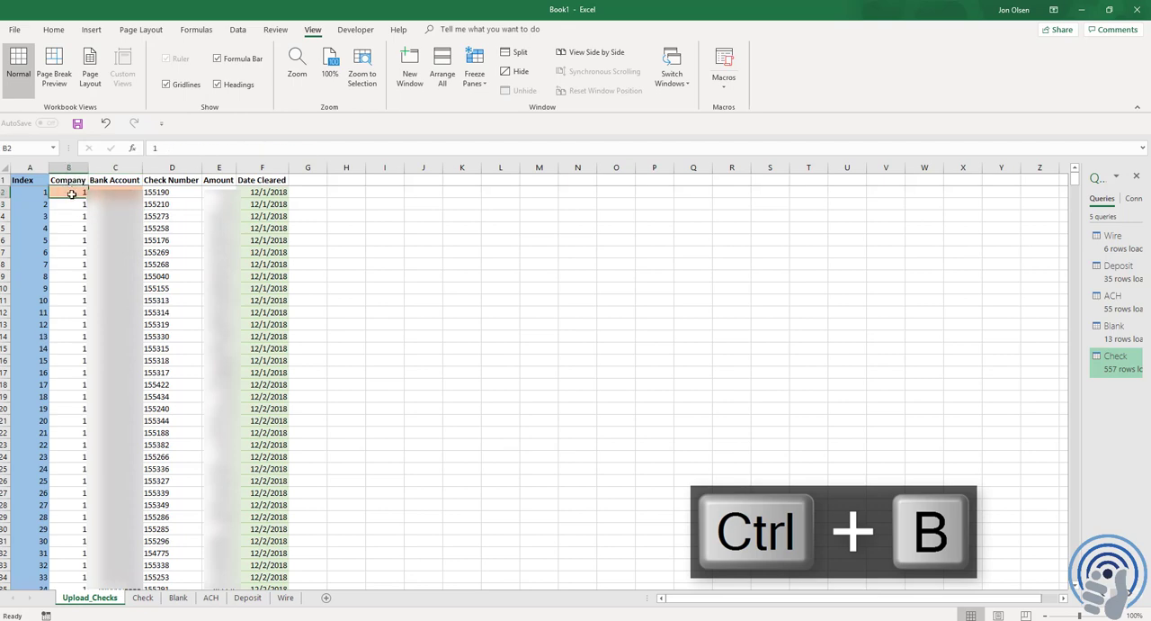
pyautogui.click(79, 204)
pyautogui.click(79, 240)
pyautogui.click(81, 206)
pyautogui.click(76, 261)
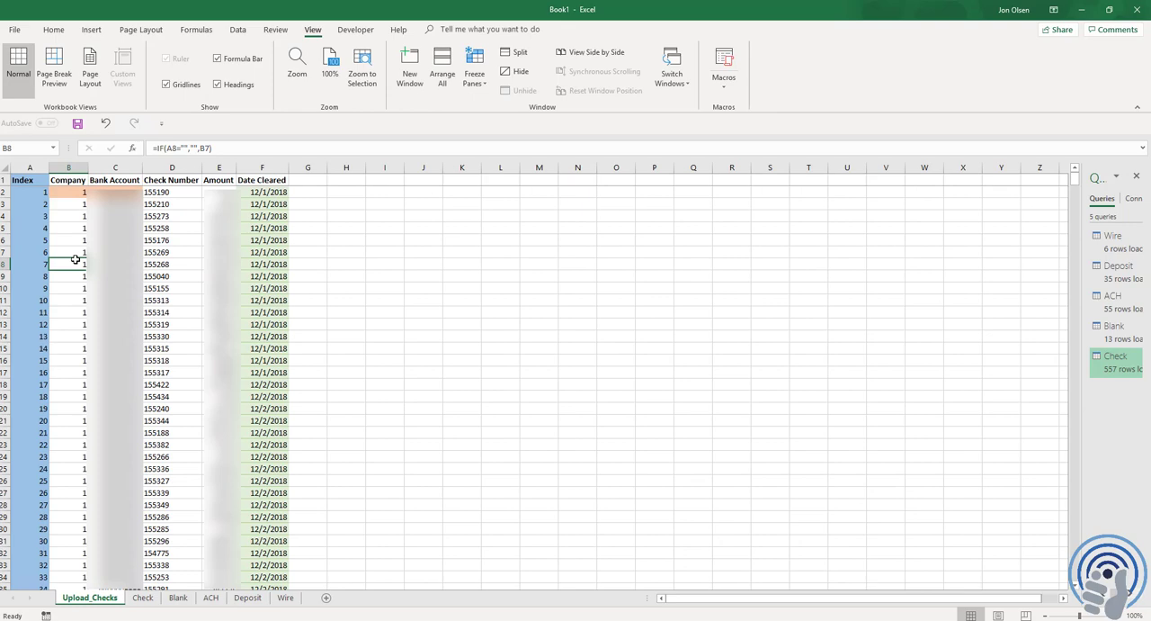
pyautogui.click(69, 191)
pyautogui.click(69, 180)
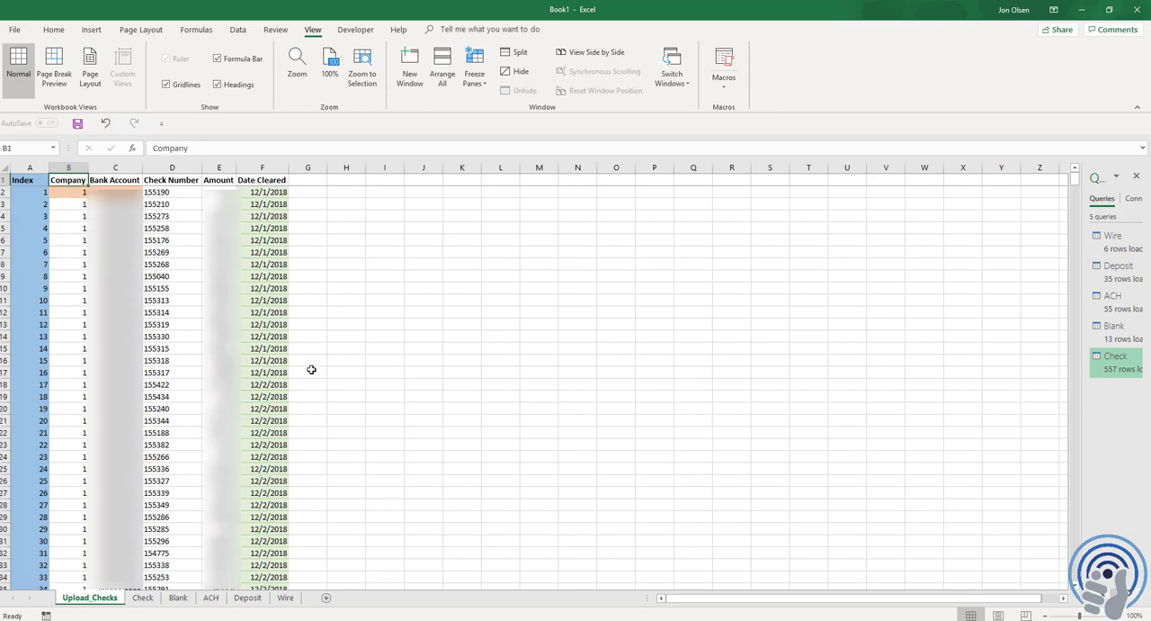
pyautogui.press('Right')
pyautogui.press('Right')
pyautogui.press('Right')
pyautogui.press('Right')
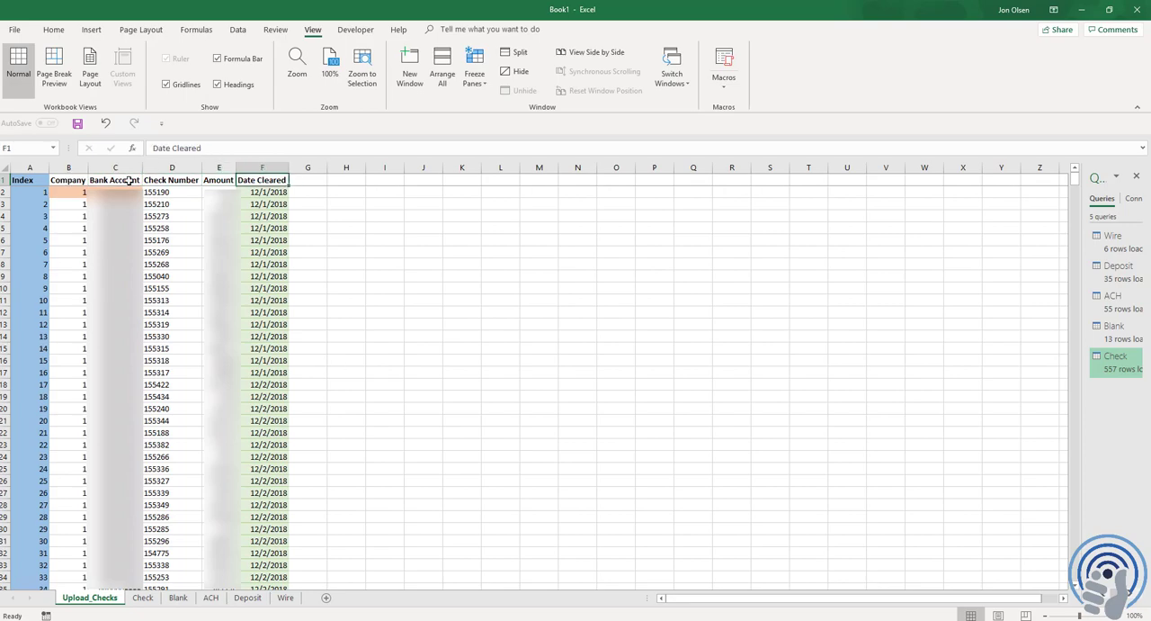
# Copy the upload range B1:F558 with its headers, then cancel the copy and return to the start of the sheet
pyautogui.moveTo(70, 180); pyautogui.dragTo(271, 279)
pyautogui.hotkey('ctrl', 'c')
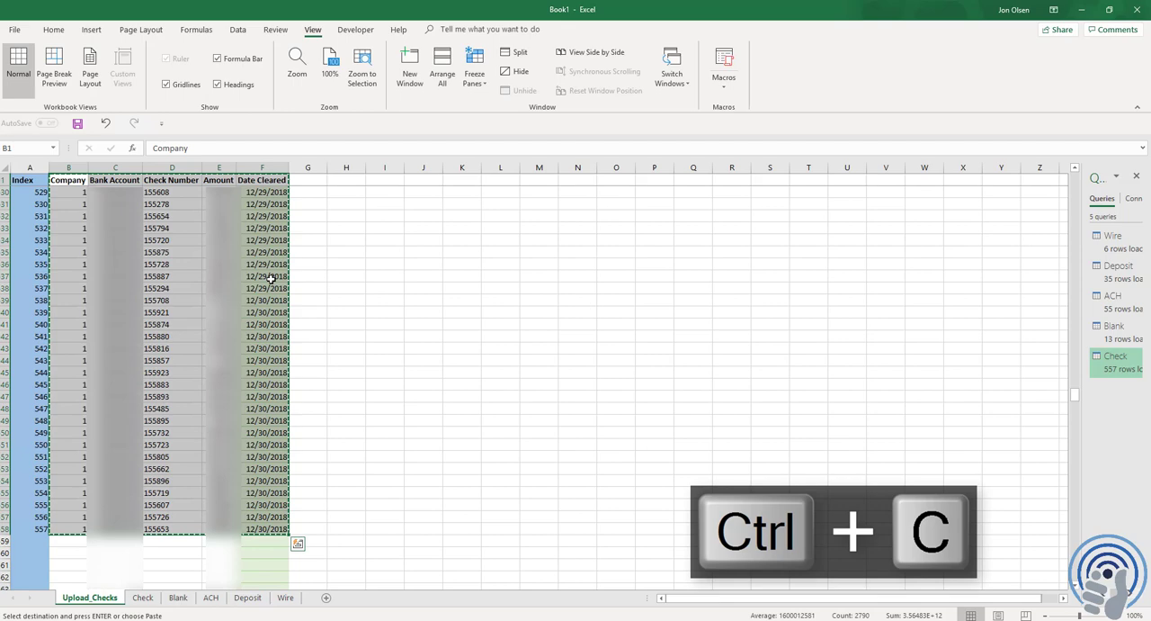
pyautogui.press('Escape')
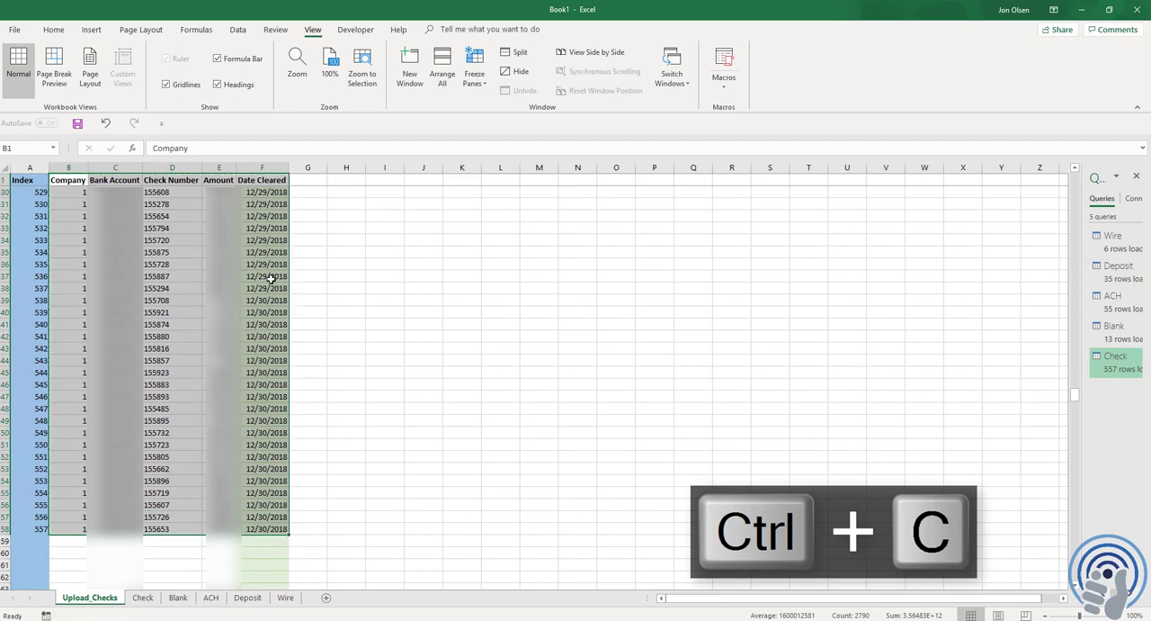
pyautogui.hotkey('ctrl', 'Home')
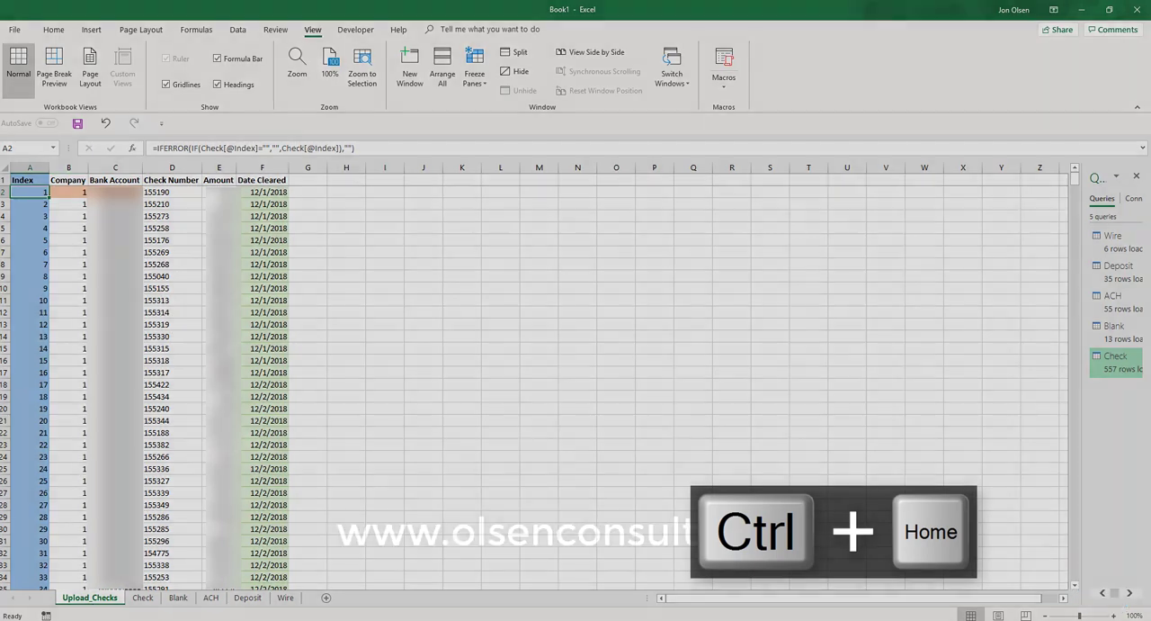